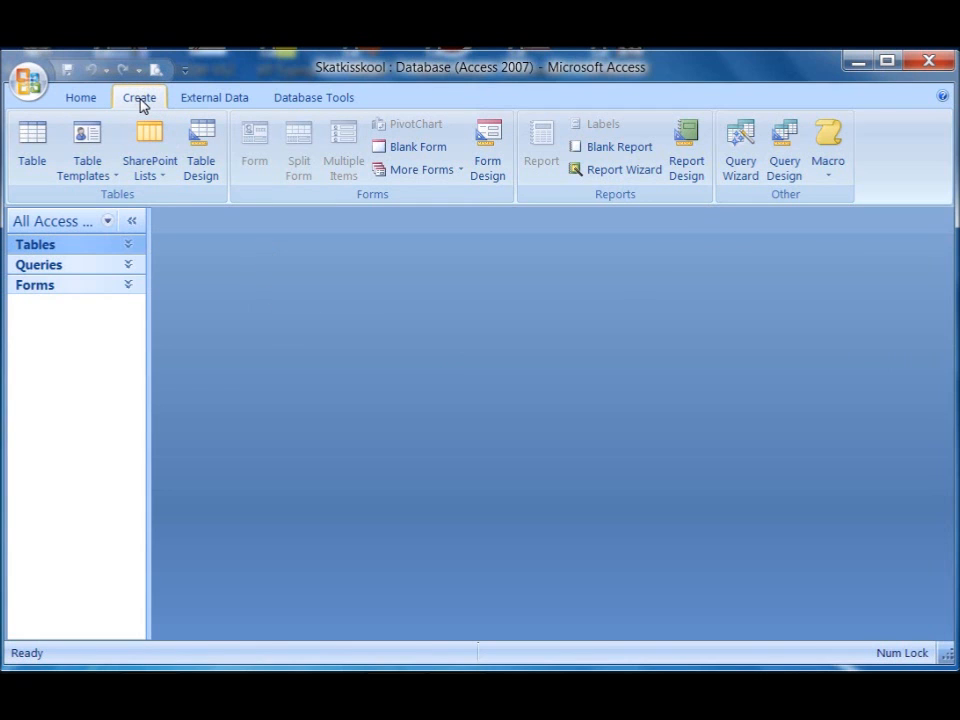
# - Start a wizard-based report from the Studente table with the fields Studentenr, Van, Naam, Geboortedatum, Geslag and Graad
pyautogui.click(585, 172)
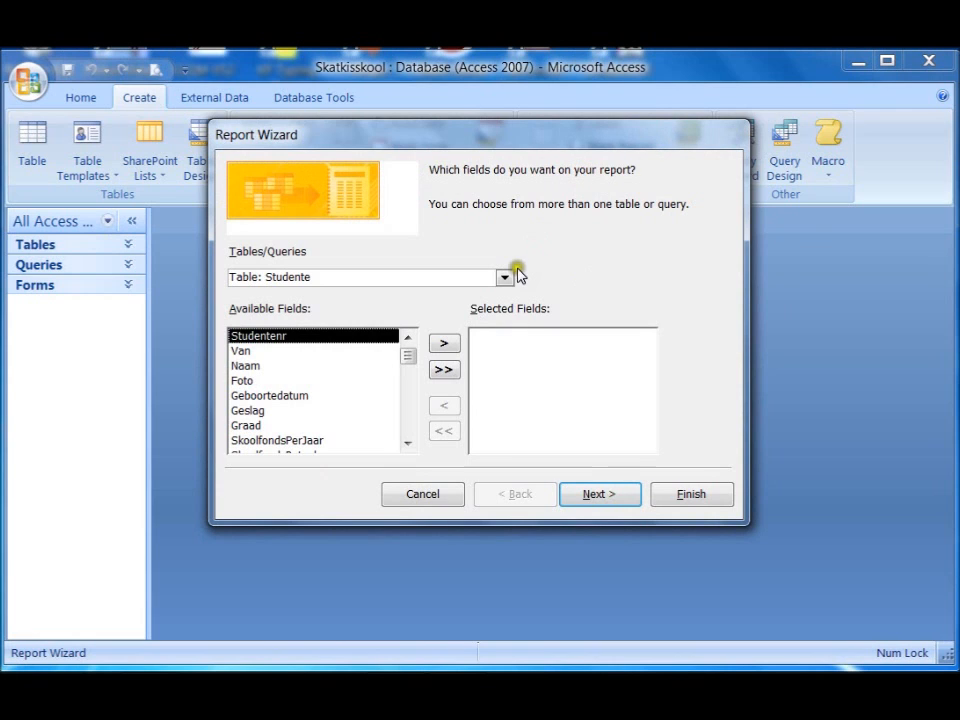
pyautogui.click(505, 279)
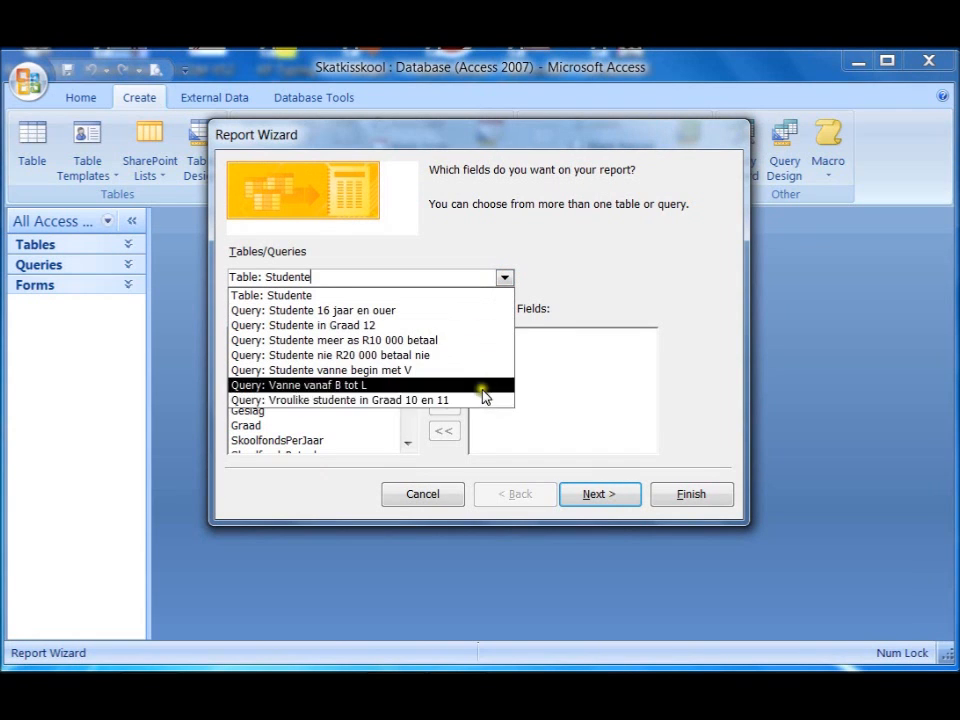
pyautogui.click(500, 279)
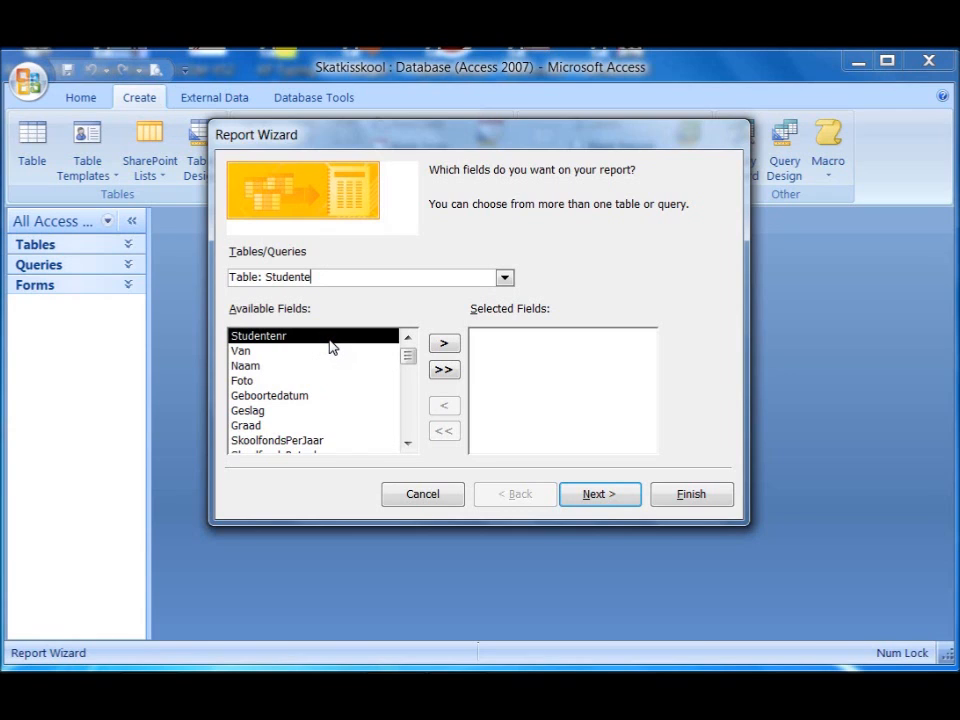
pyautogui.click(445, 344)
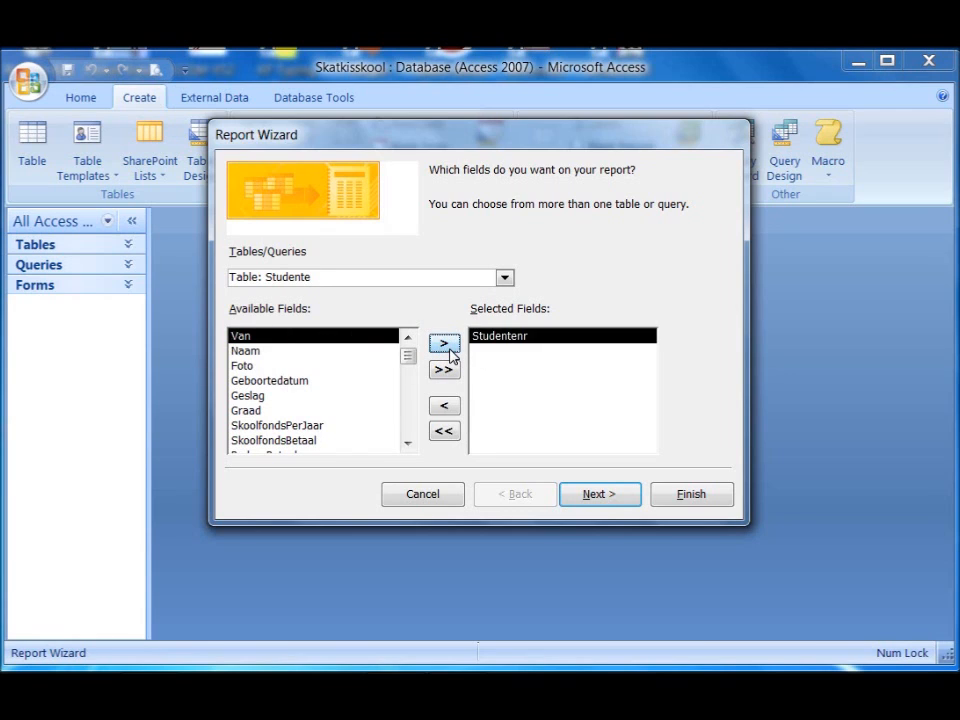
pyautogui.click(445, 344)
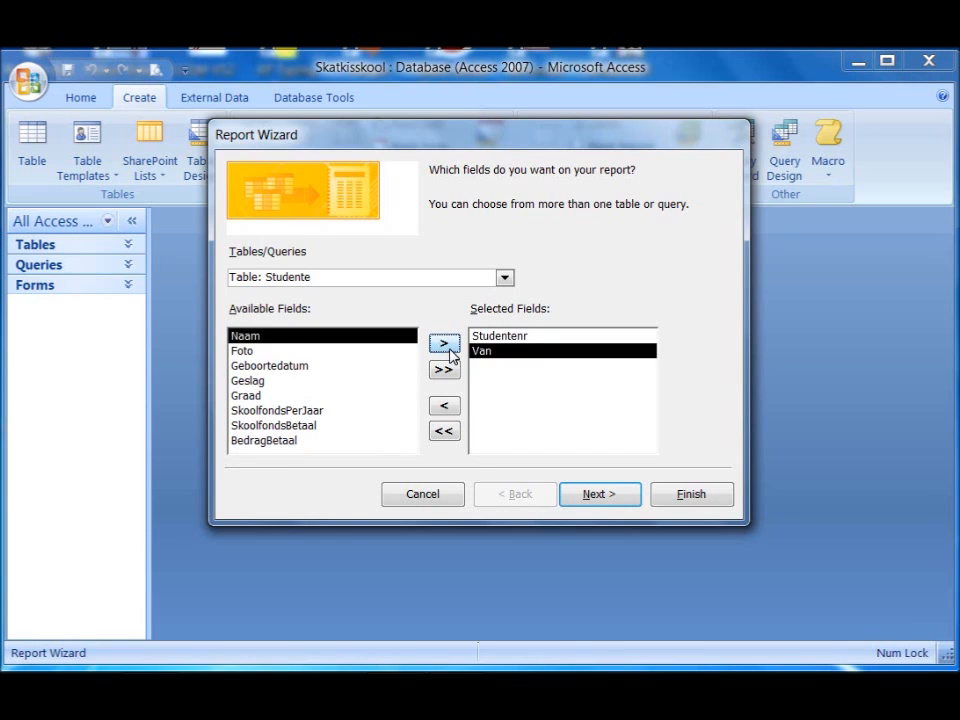
pyautogui.click(445, 344)
pyautogui.doubleClick(256, 350)
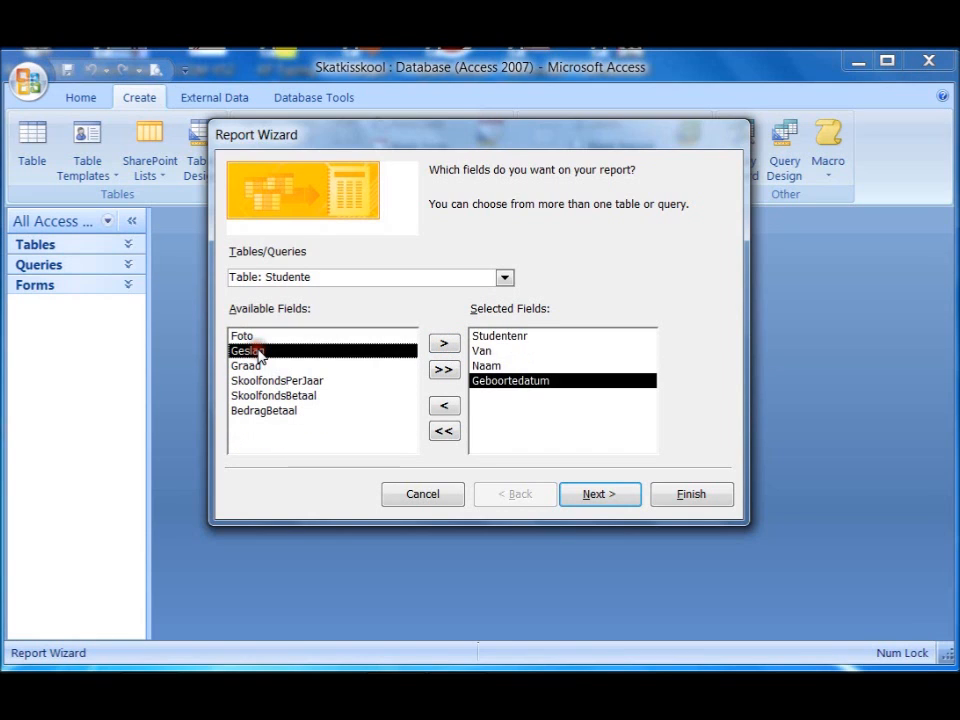
pyautogui.doubleClick(256, 350)
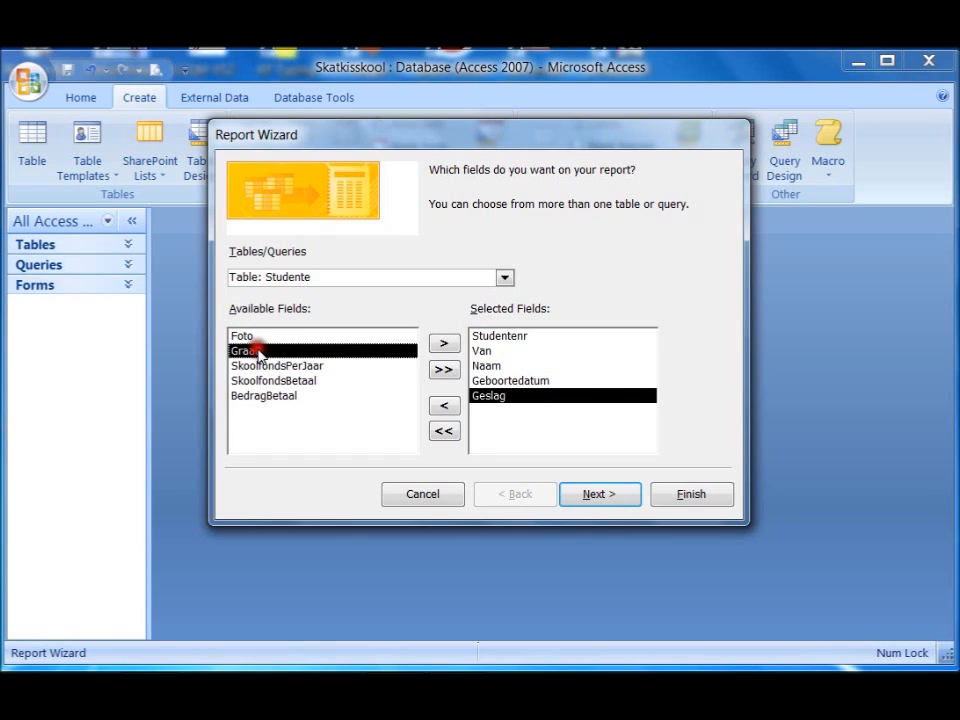
pyautogui.doubleClick(256, 350)
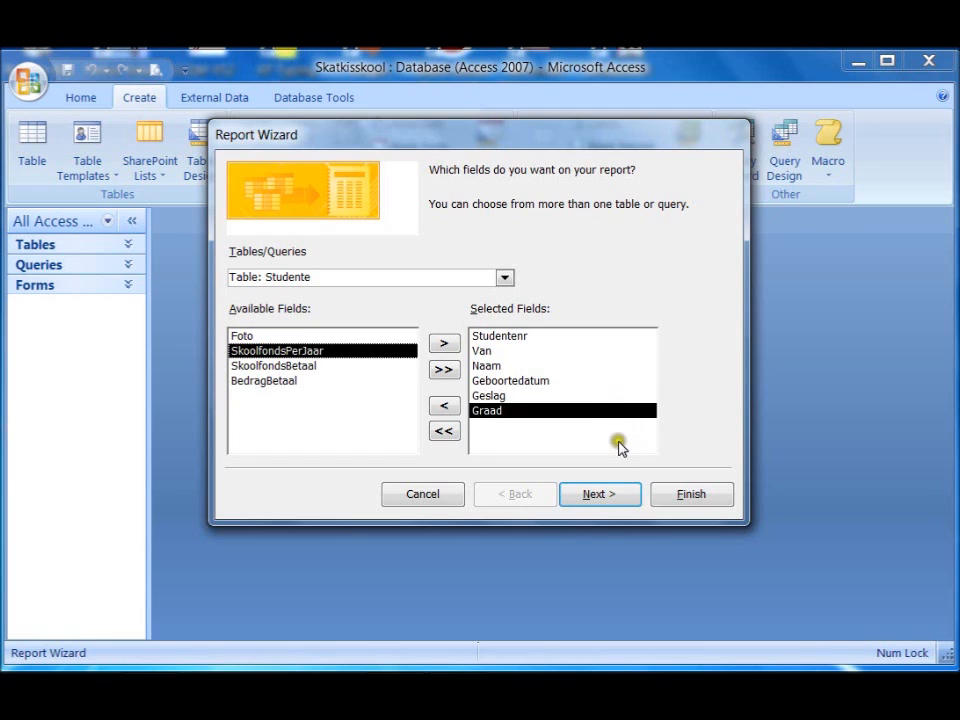
pyautogui.click(597, 494)
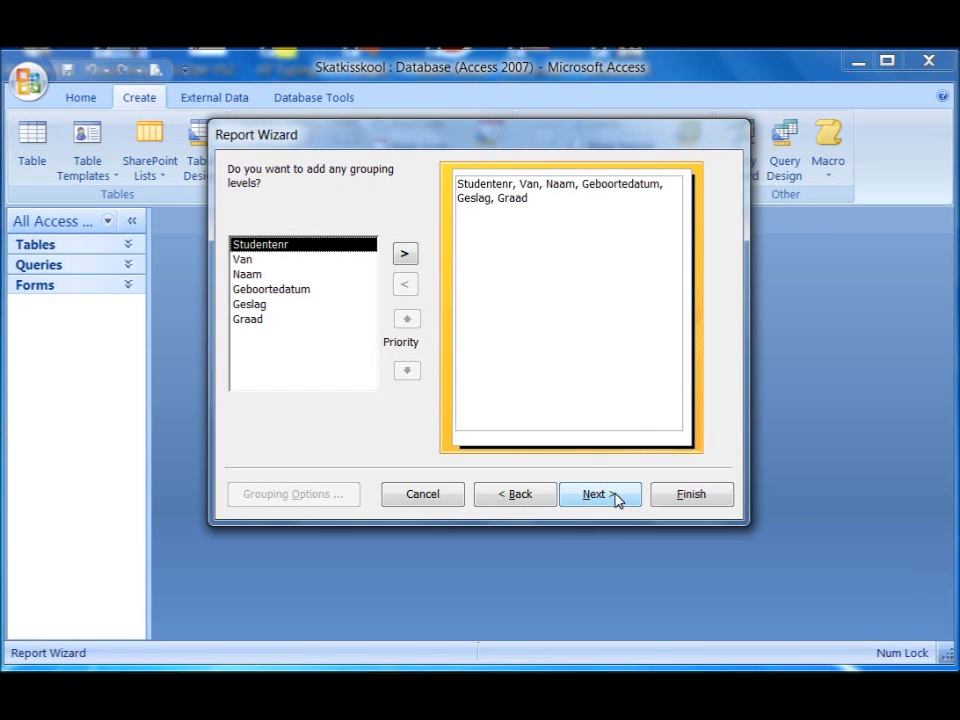
# - Skip the grouping levels and sort the report's records by Van and by Naam, both ascending
pyautogui.click(615, 497)
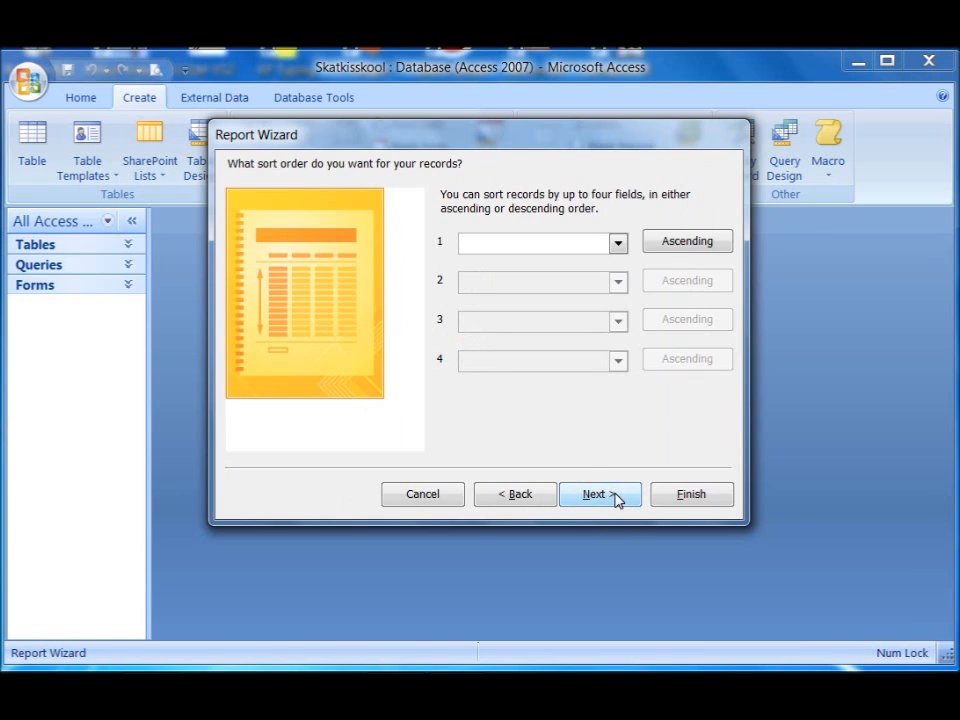
pyautogui.click(618, 244)
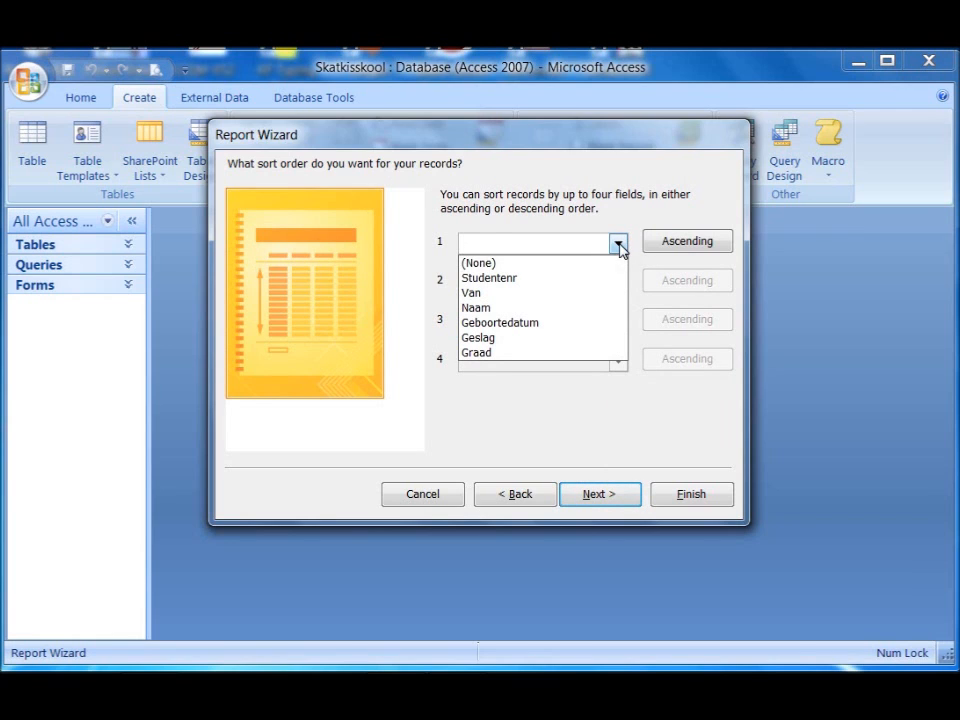
pyautogui.click(606, 293)
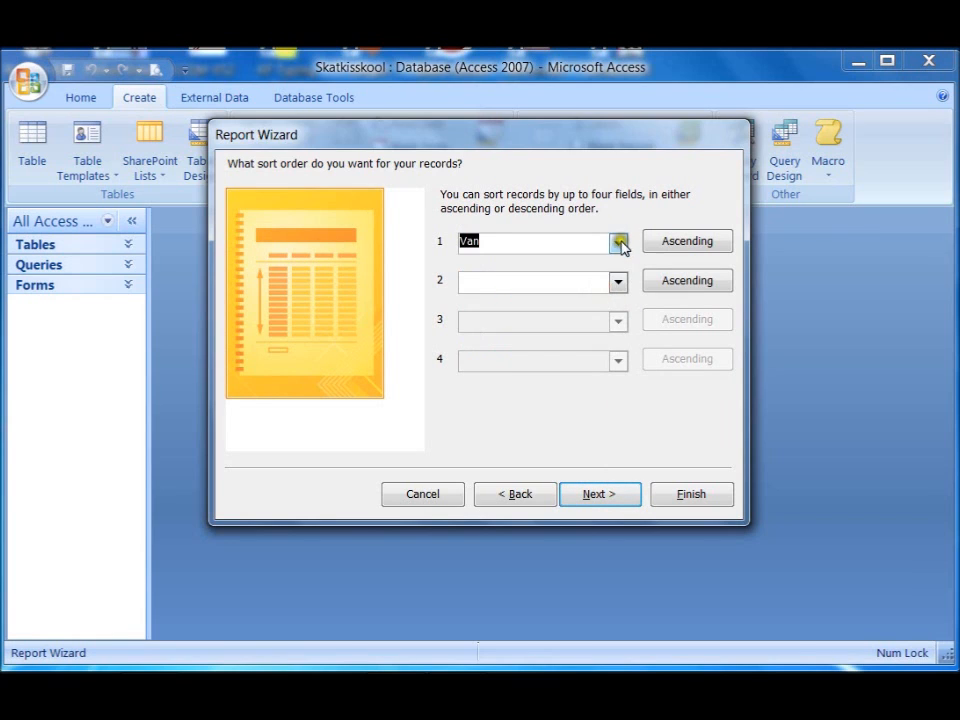
pyautogui.click(619, 241)
pyautogui.click(617, 242)
pyautogui.click(617, 281)
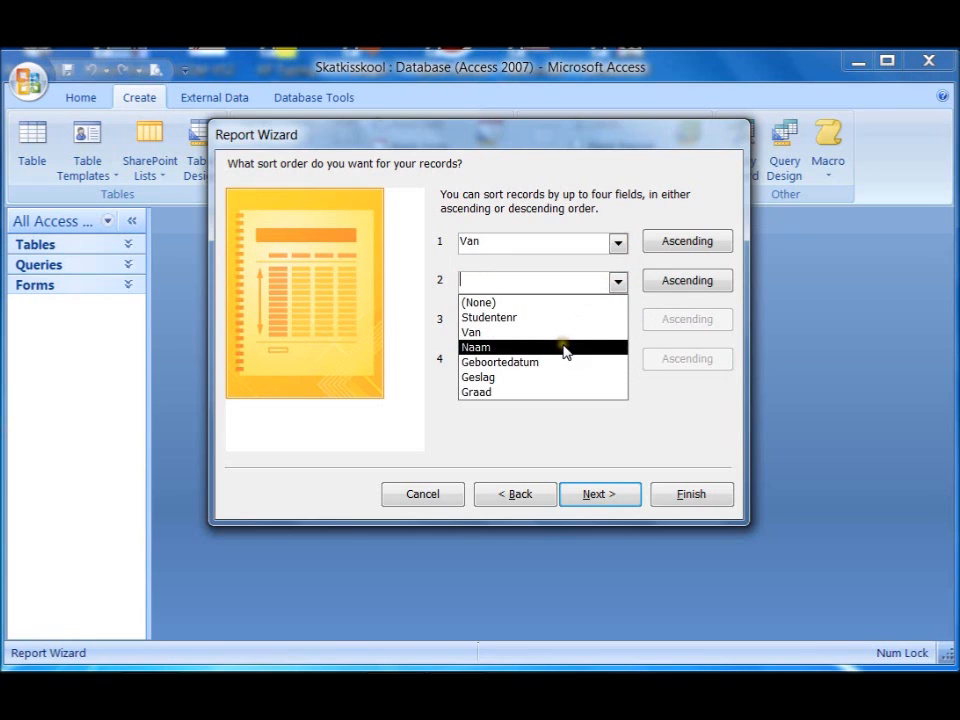
pyautogui.click(565, 348)
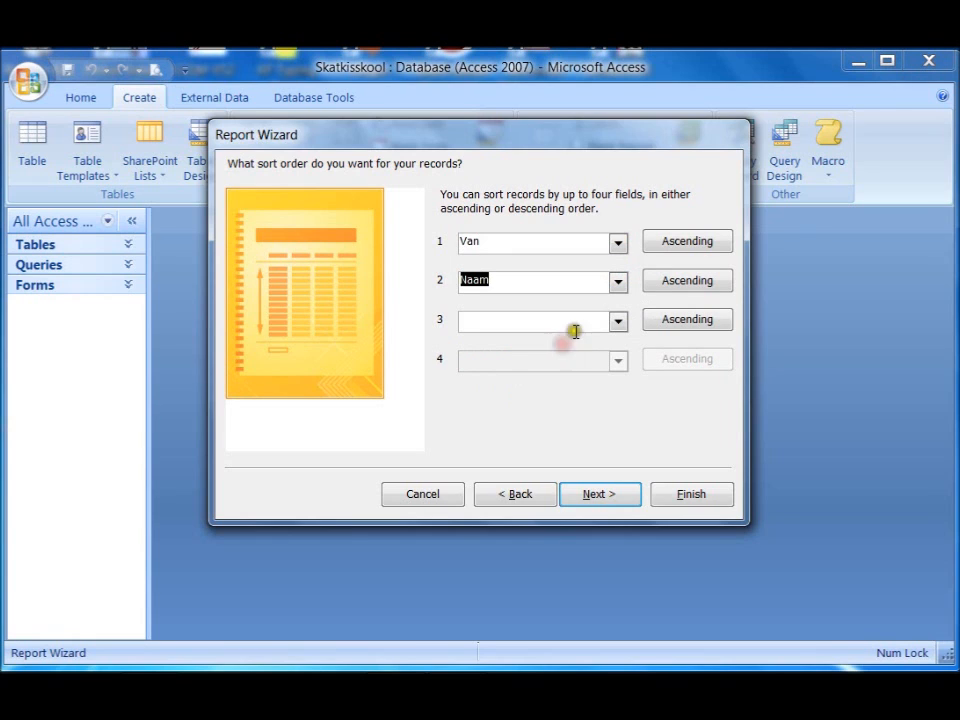
pyautogui.click(612, 500)
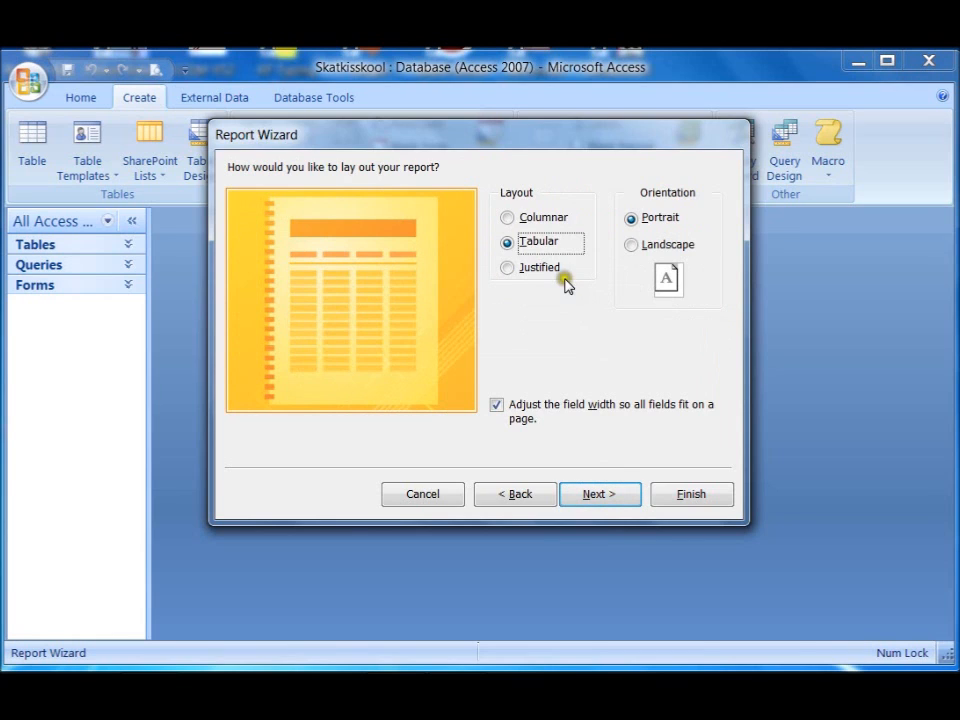
# - Compare the Columnar, Justified and Tabular report layouts and accept Tabular in Portrait orientation
pyautogui.click(508, 217)
pyautogui.click(512, 268)
pyautogui.click(510, 243)
pyautogui.click(512, 269)
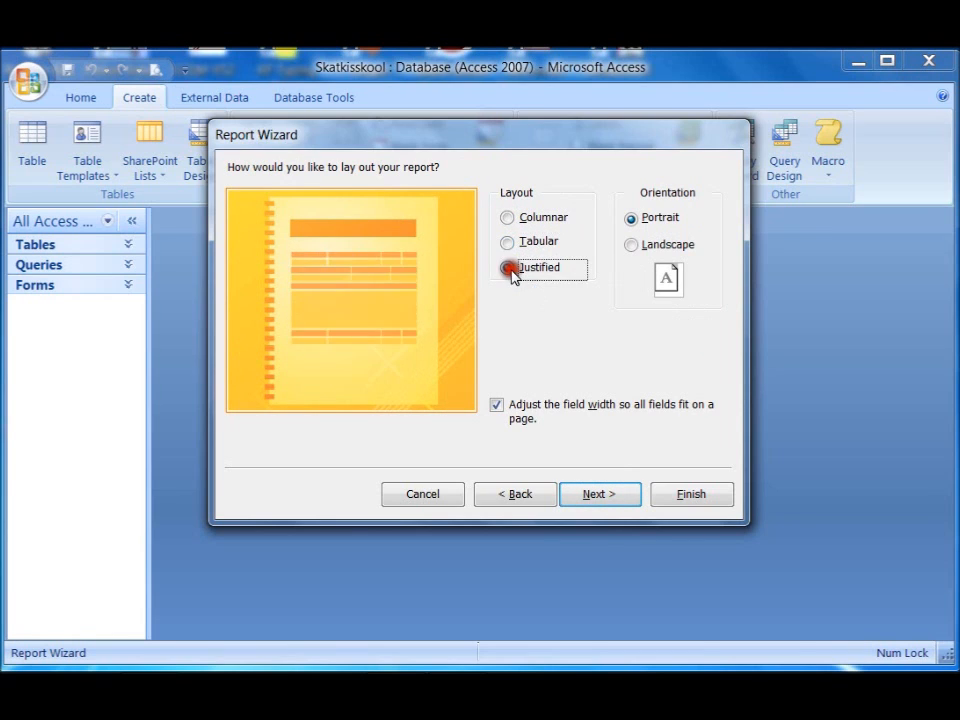
pyautogui.click(510, 220)
pyautogui.click(510, 242)
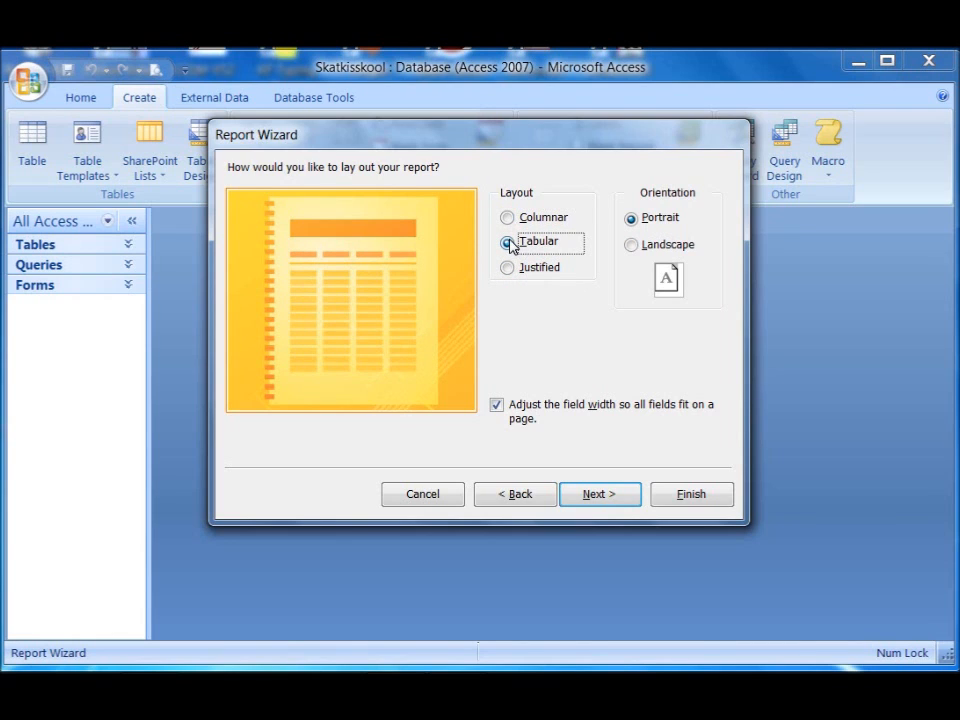
pyautogui.click(609, 497)
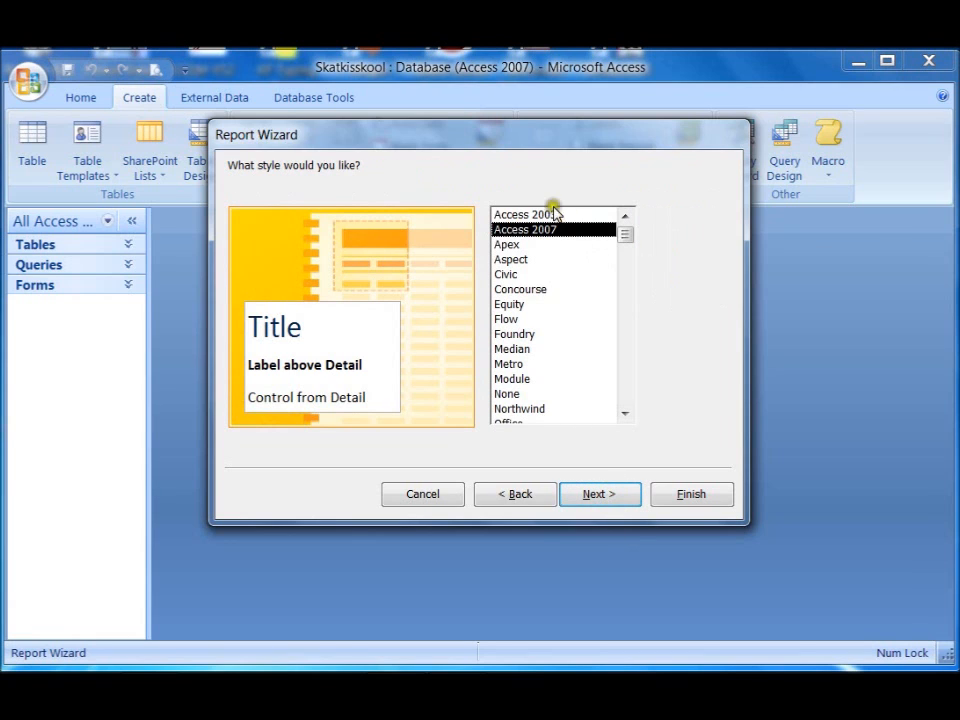
# - Preview several report styles, including Concourse and Metro, and accept the Access 2007 style
pyautogui.click(536, 247)
pyautogui.click(524, 289)
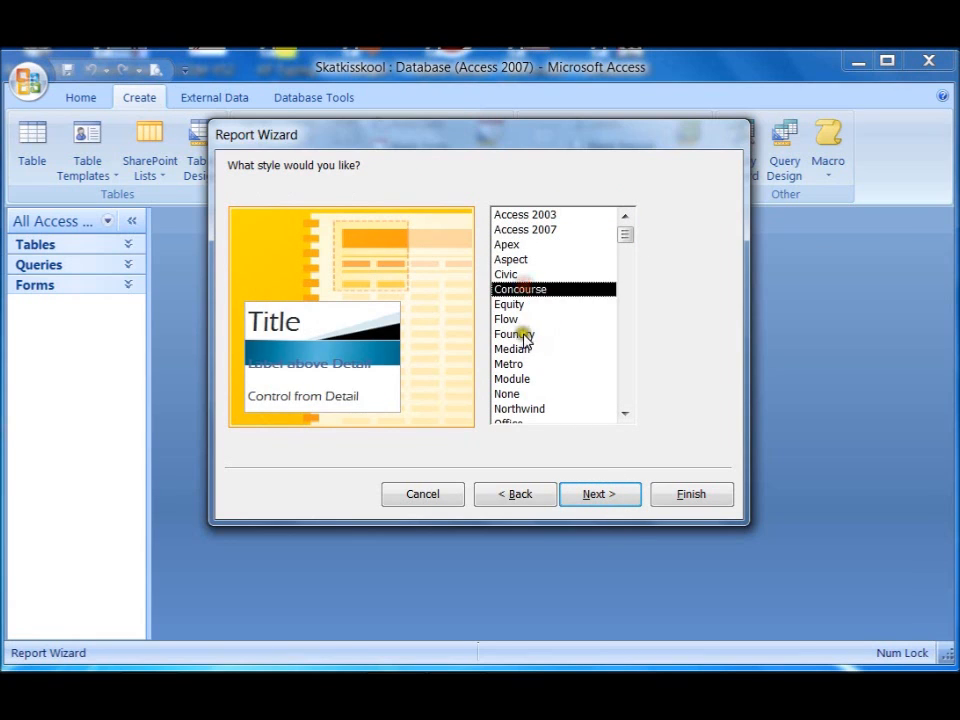
pyautogui.click(523, 333)
pyautogui.click(516, 365)
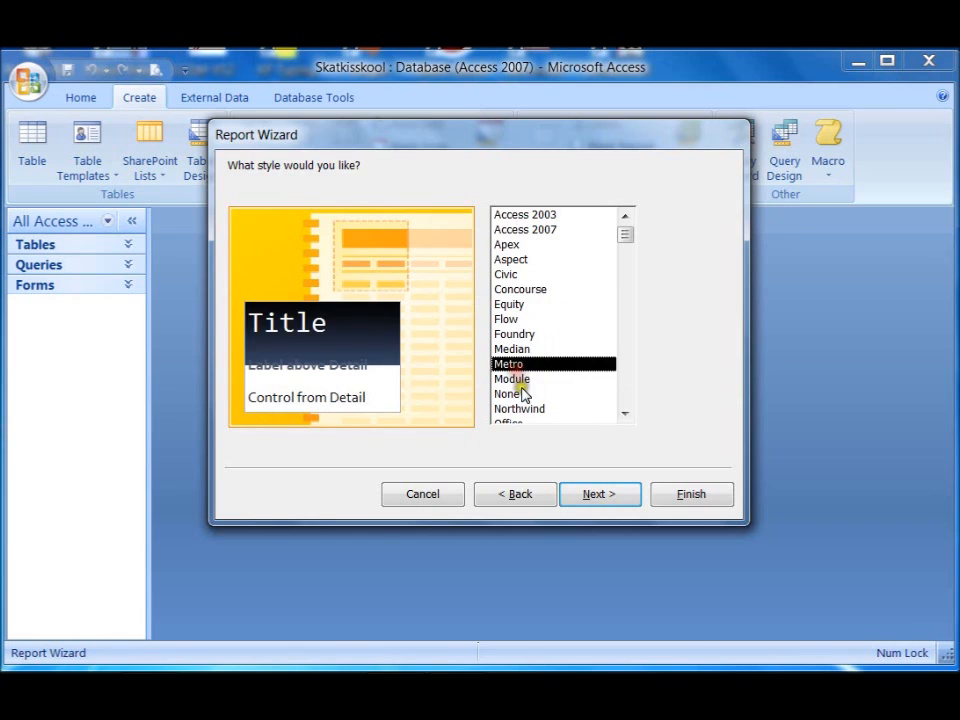
pyautogui.click(520, 393)
pyautogui.click(523, 230)
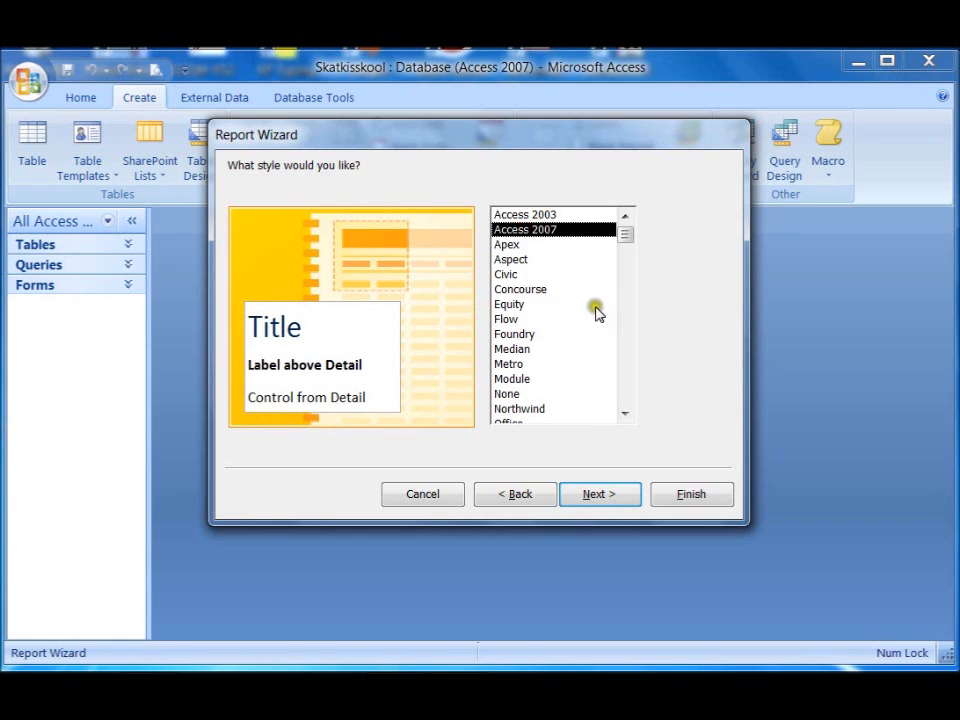
pyautogui.click(608, 496)
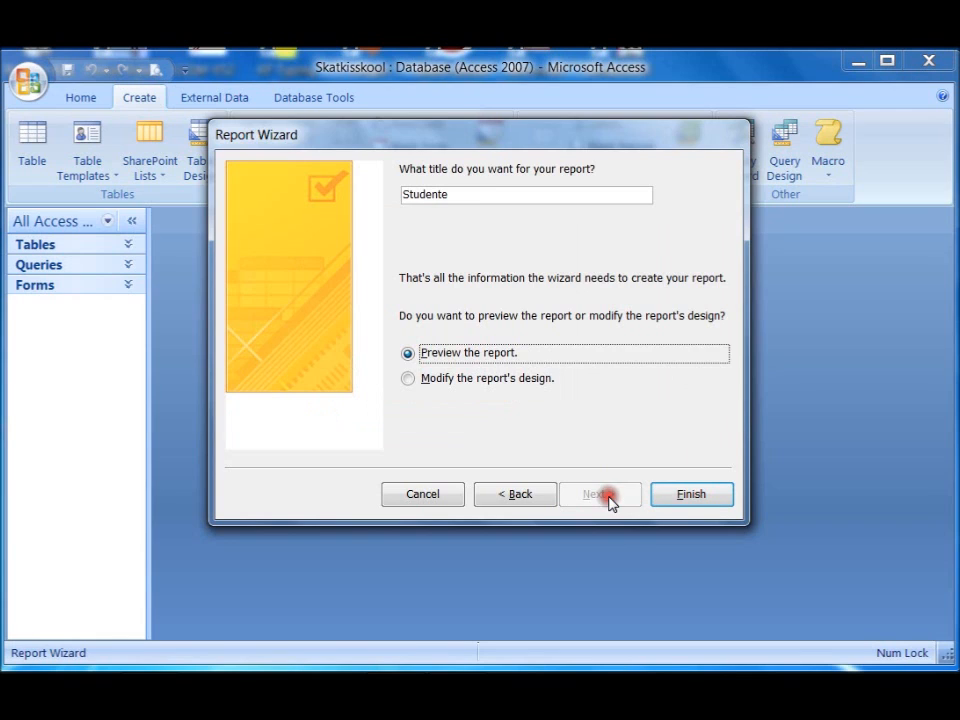
# - Title the report "Lys van Student by Skatkisskool" and finish the wizard with the report preview
pyautogui.doubleClick(463, 197)
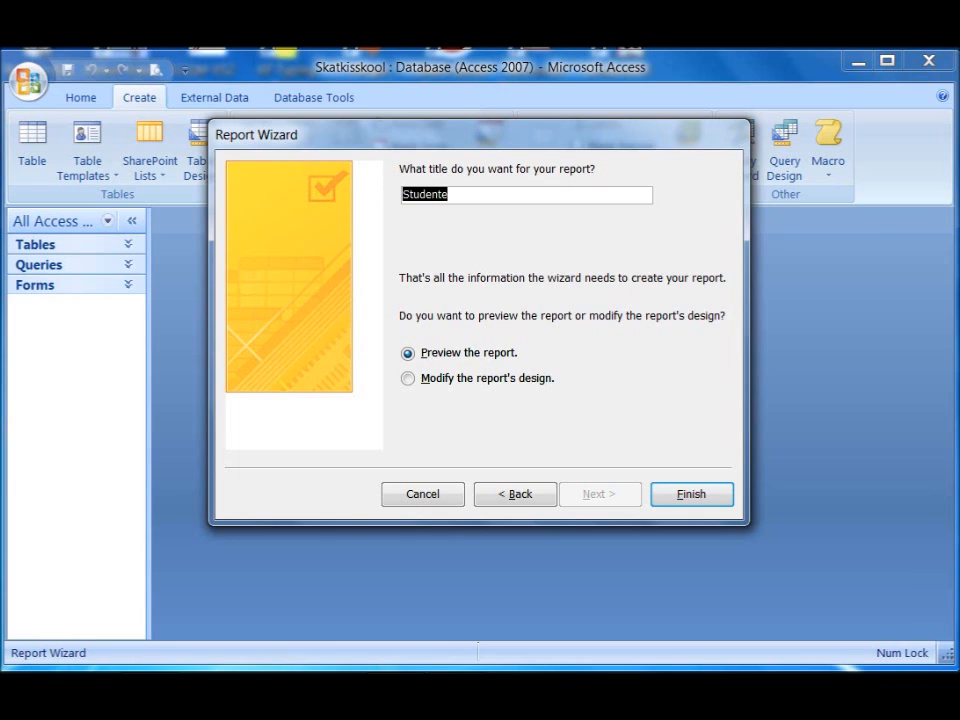
pyautogui.write('Lys van')
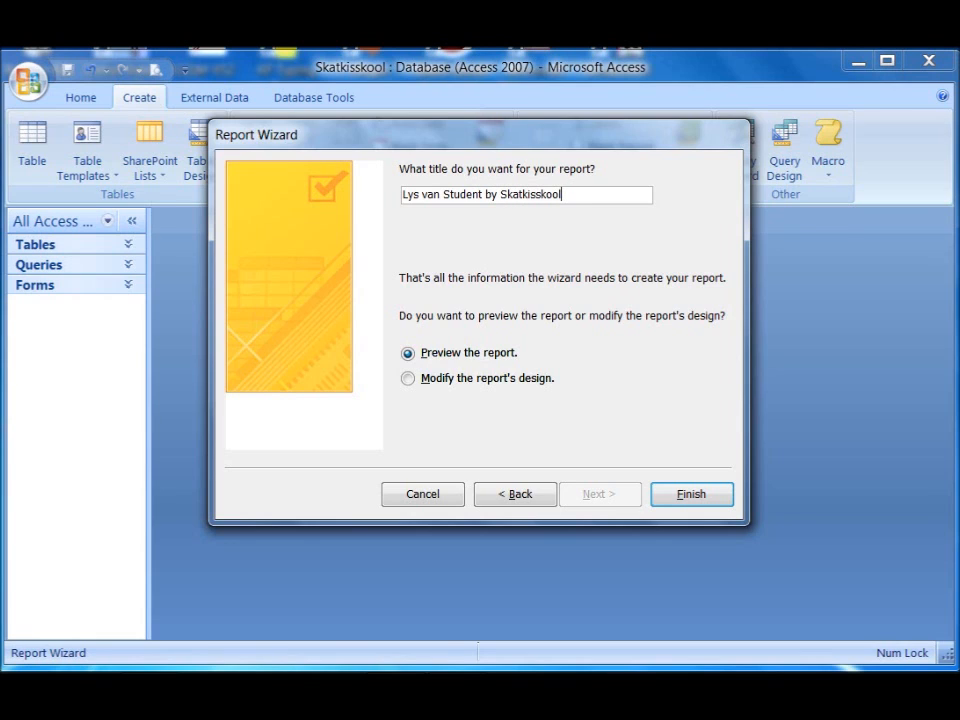
pyautogui.click(692, 494)
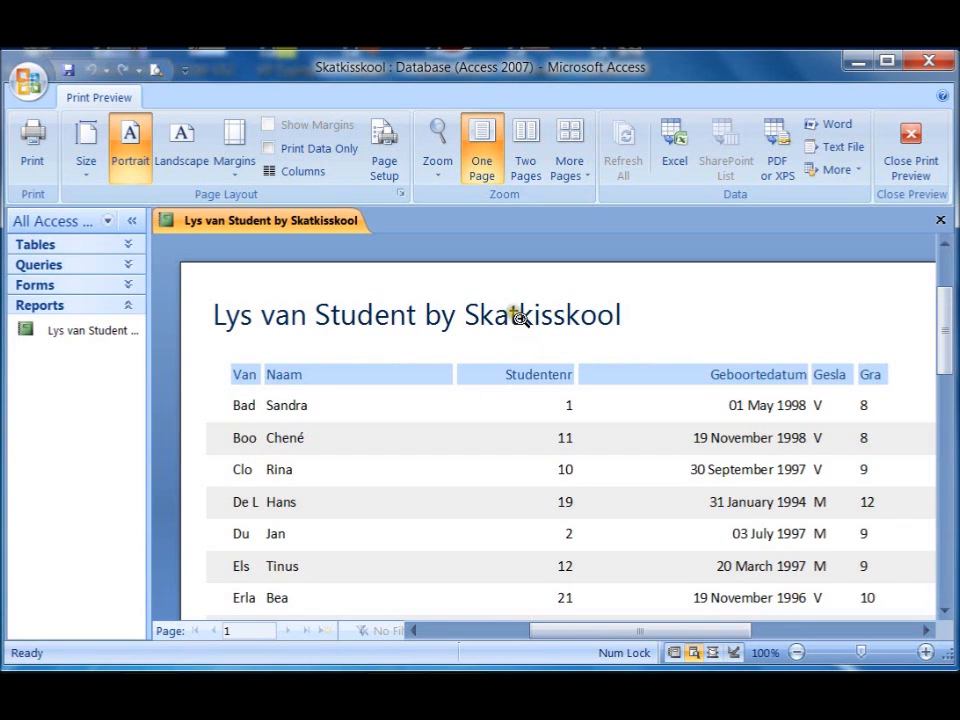
# - Review the previewed student report from title to footer, checking the column widths, and close the print preview
pyautogui.moveTo(946, 312); pyautogui.dragTo(952, 508)
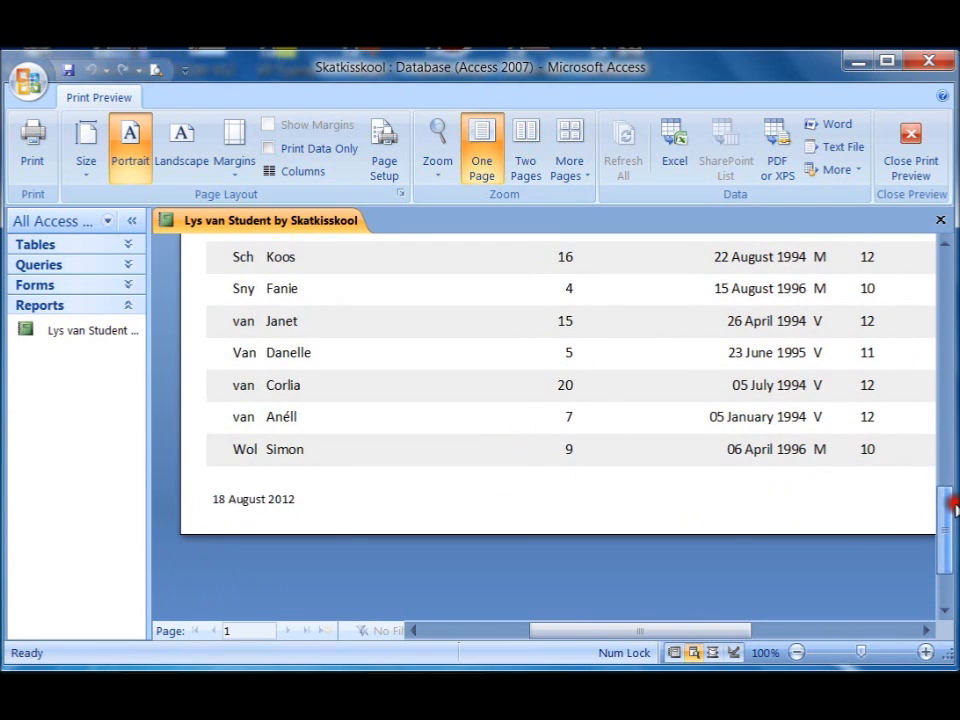
pyautogui.moveTo(729, 634); pyautogui.dragTo(186, 628)
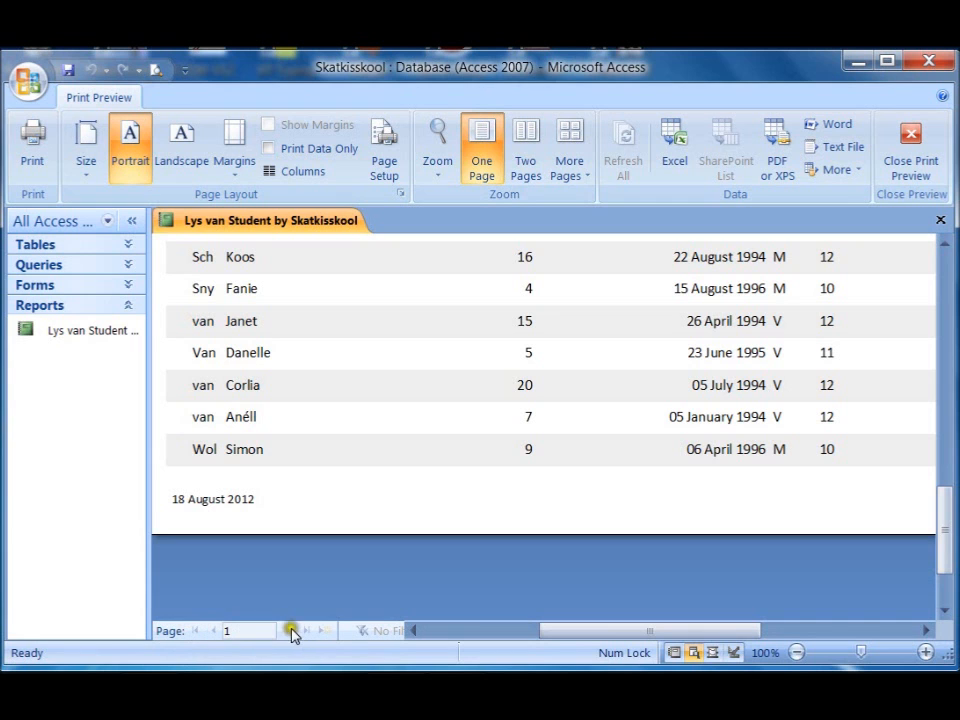
pyautogui.scroll(10, 665, 360)
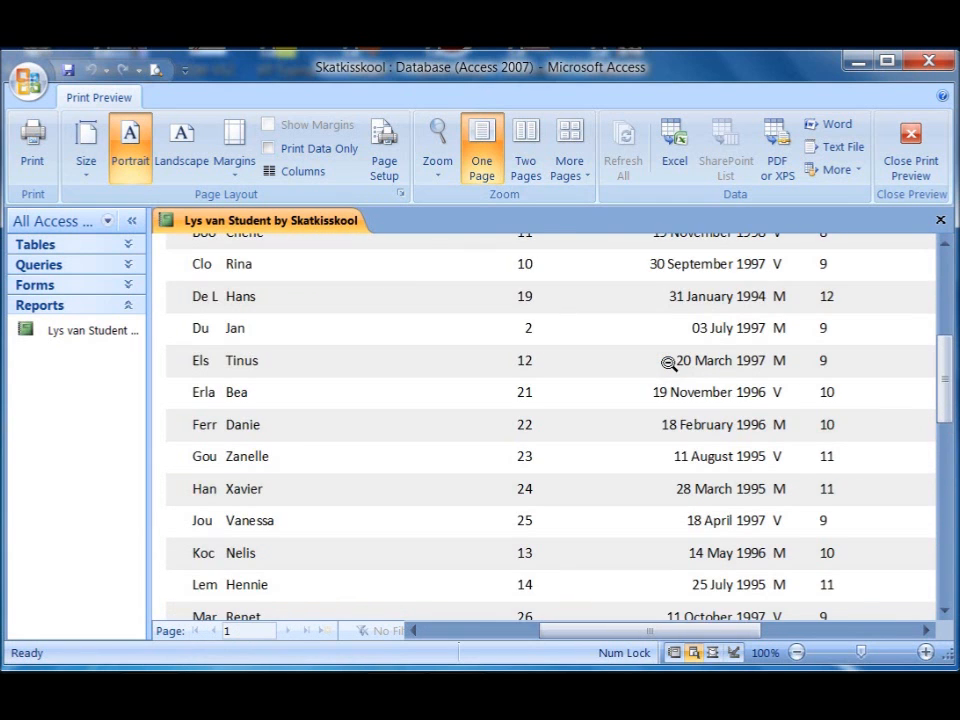
pyautogui.scroll(4, 669, 363)
pyautogui.scroll(-3, 669, 363)
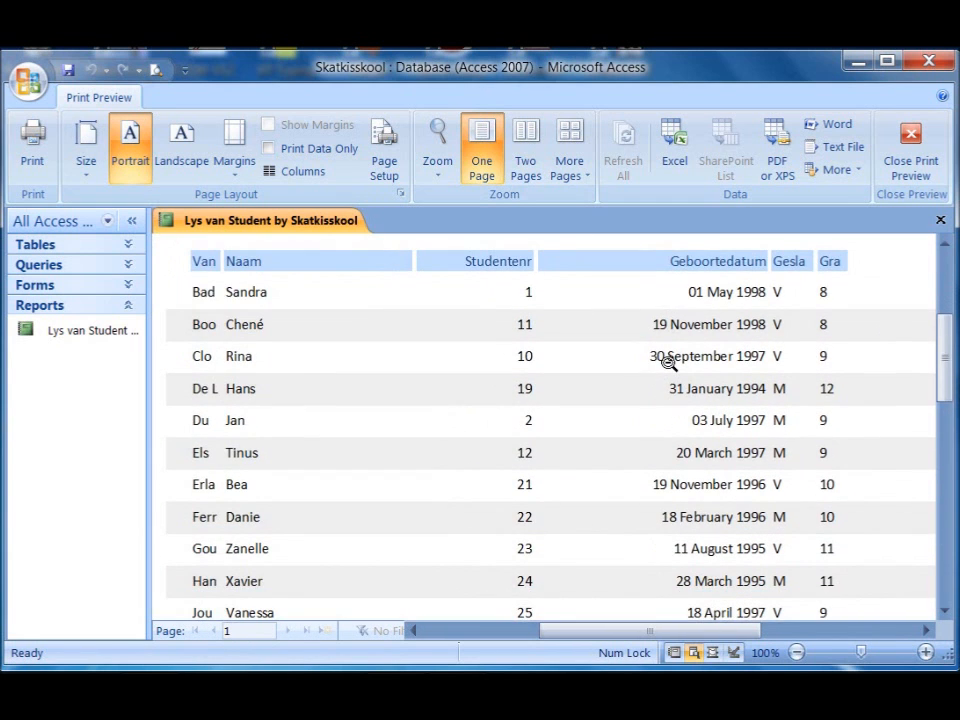
pyautogui.scroll(1, 668, 362)
pyautogui.scroll(2, 669, 363)
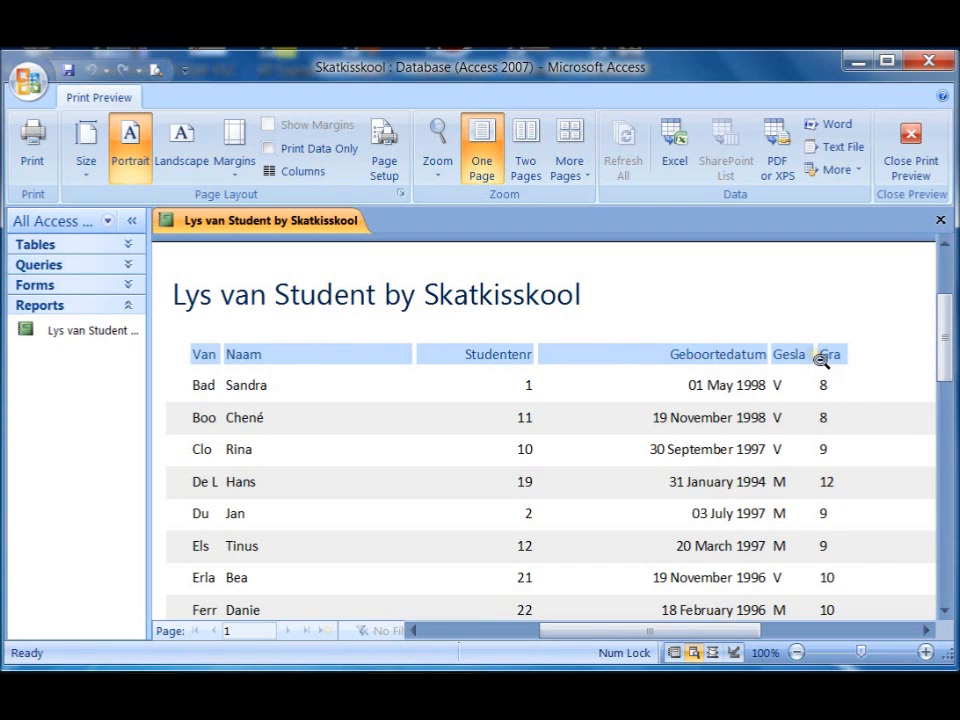
pyautogui.click(931, 160)
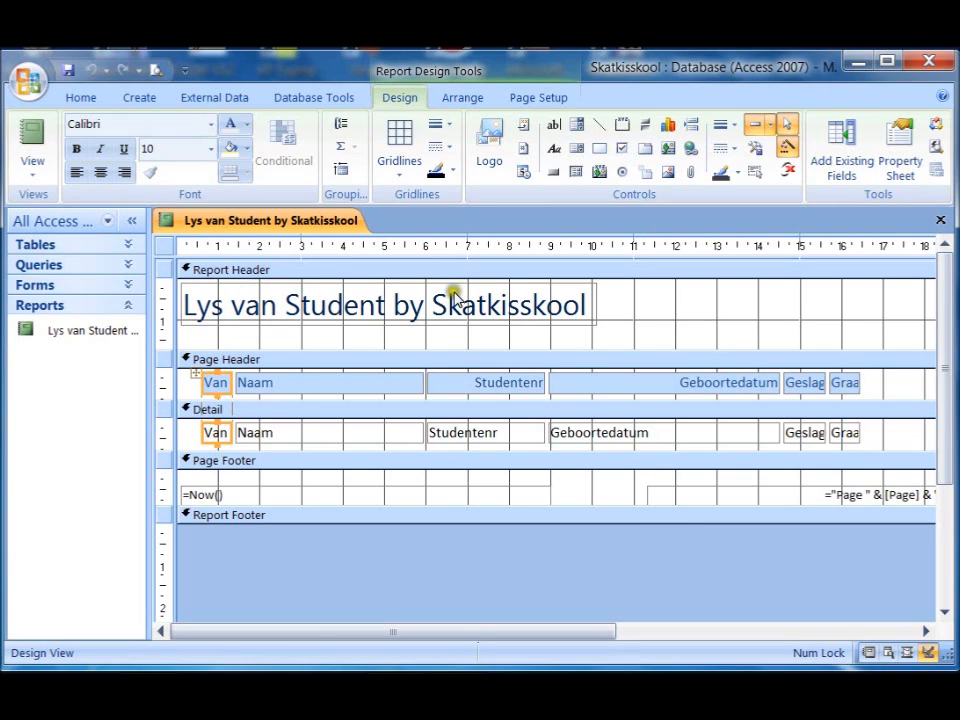
# - Examine the report's header, page header, detail and footer sections in Design View across the full report width
pyautogui.click(227, 269)
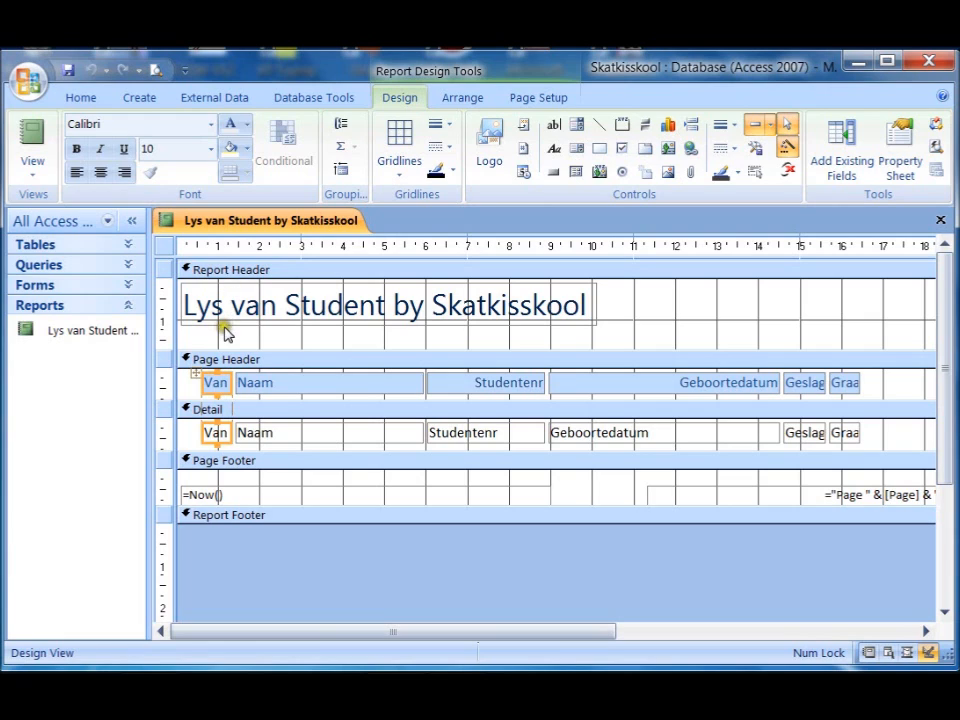
pyautogui.click(245, 271)
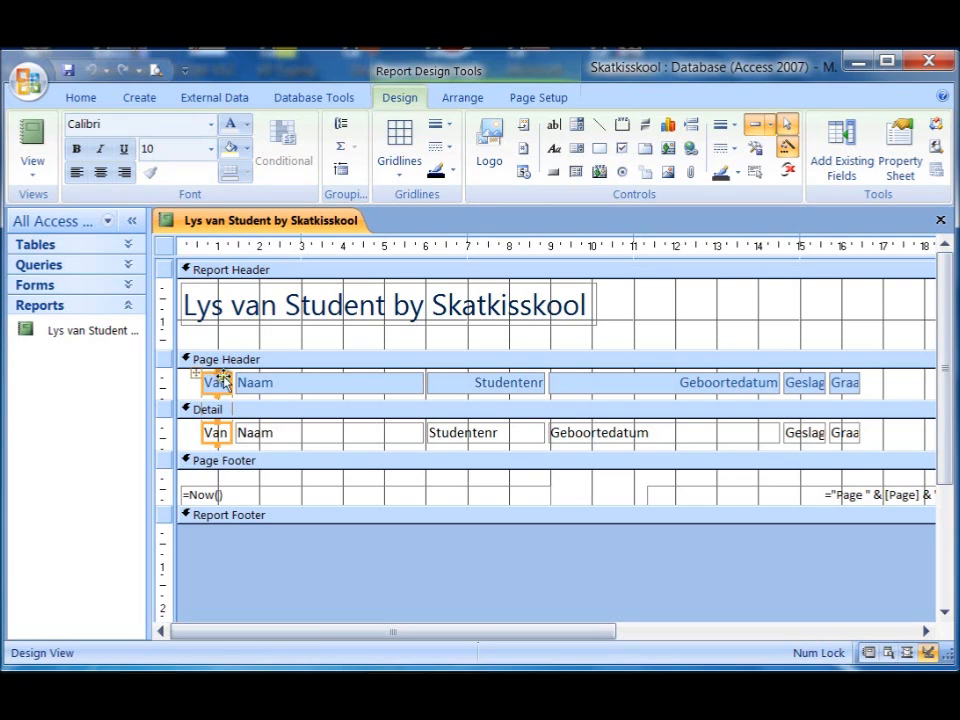
pyautogui.click(256, 359)
pyautogui.click(245, 382)
pyautogui.click(478, 386)
pyautogui.click(555, 128)
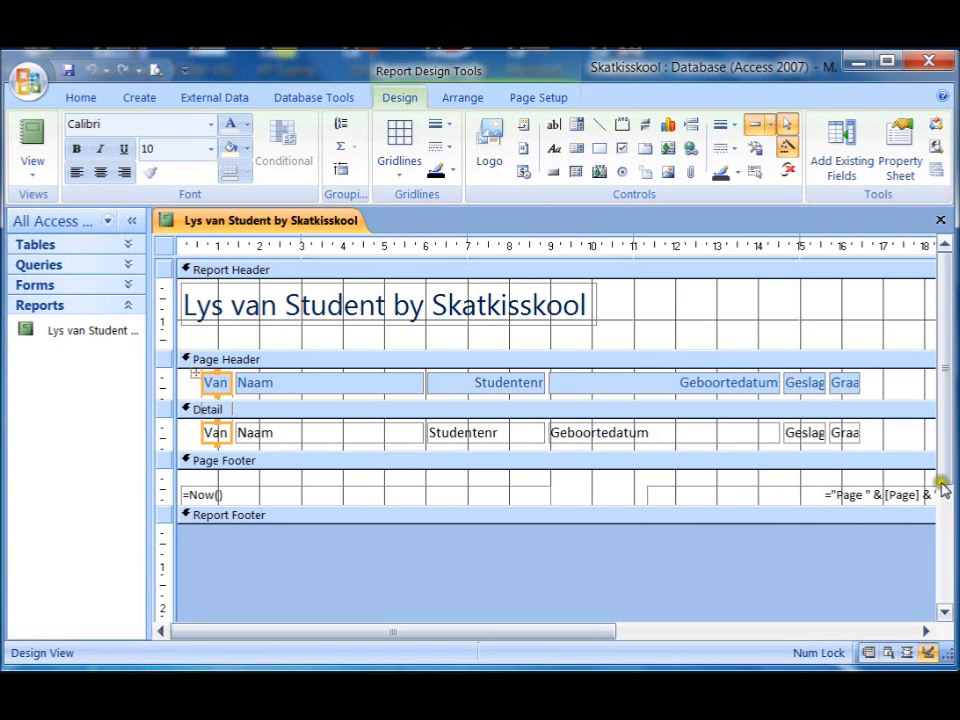
pyautogui.moveTo(604, 634); pyautogui.dragTo(786, 643)
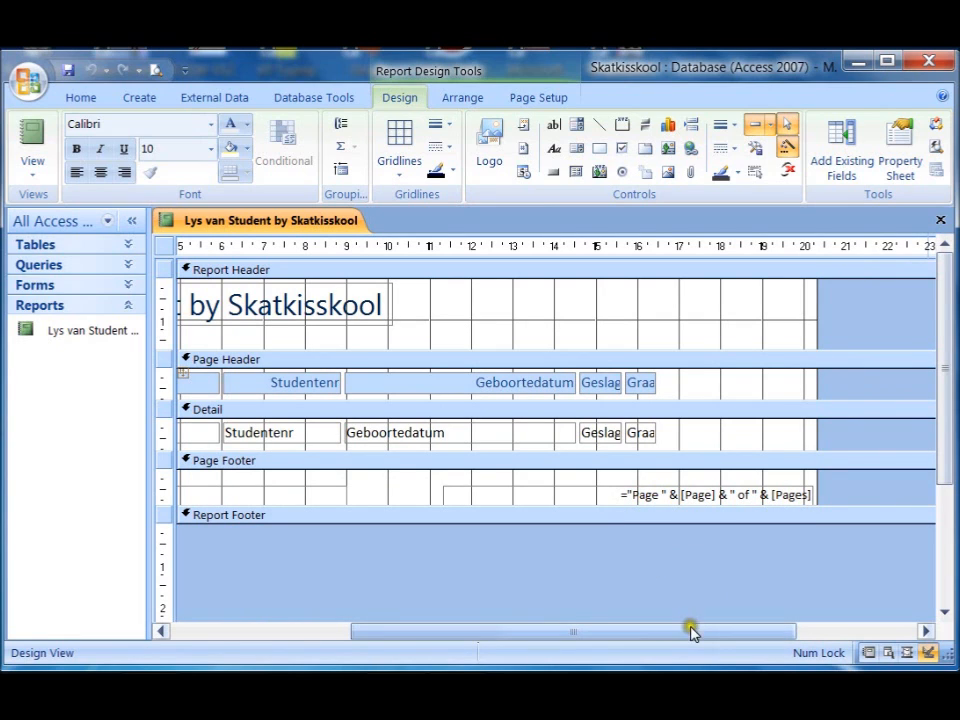
# - Open up the Report Footer section to a height of about 1.2 cm
pyautogui.moveTo(694, 634); pyautogui.dragTo(500, 635)
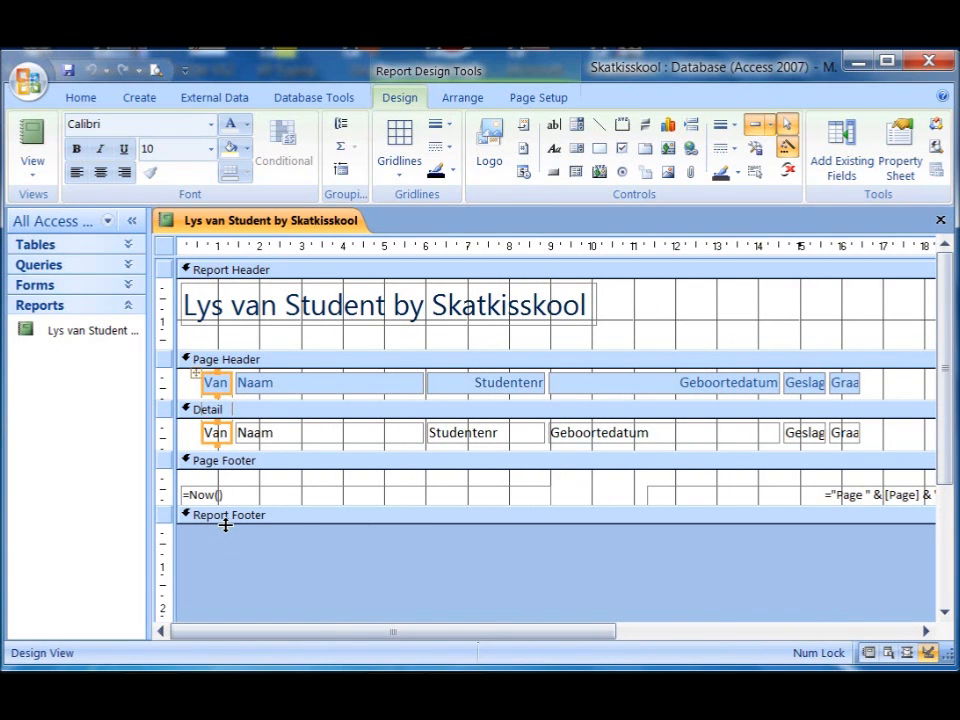
pyautogui.moveTo(226, 525)
pyautogui.mouseDown()
pyautogui.moveTo(224, 558)
pyautogui.moveTo(226, 521)
pyautogui.mouseUp()
pyautogui.moveTo(226, 521); pyautogui.dragTo(229, 574)
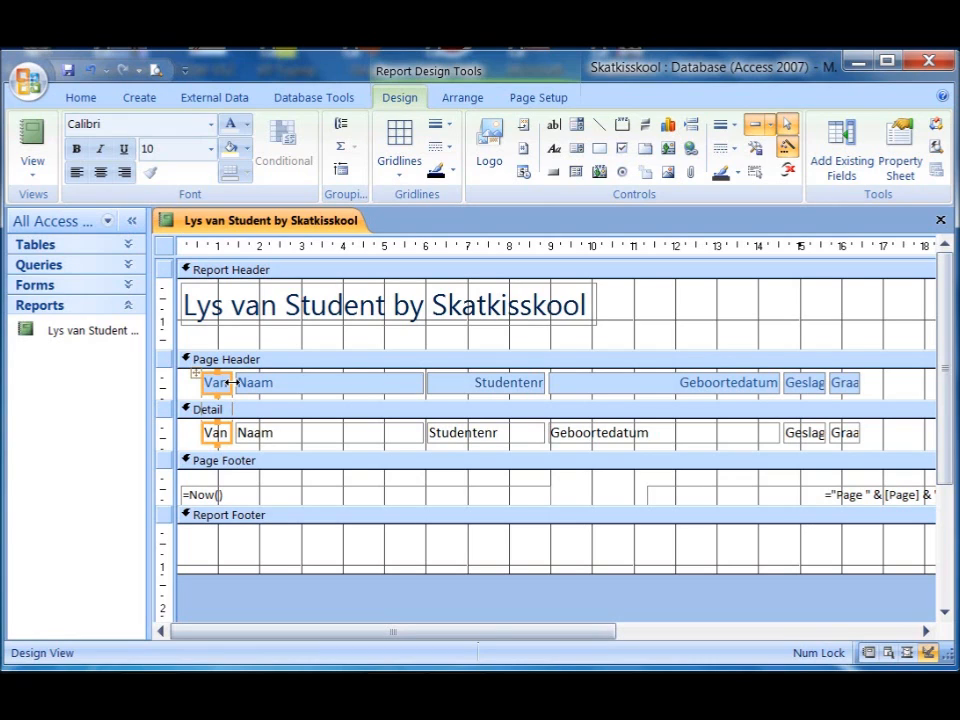
# - Widen the Van column to about 2.7 cm and check in Layout View that every surname fits
pyautogui.click(230, 382)
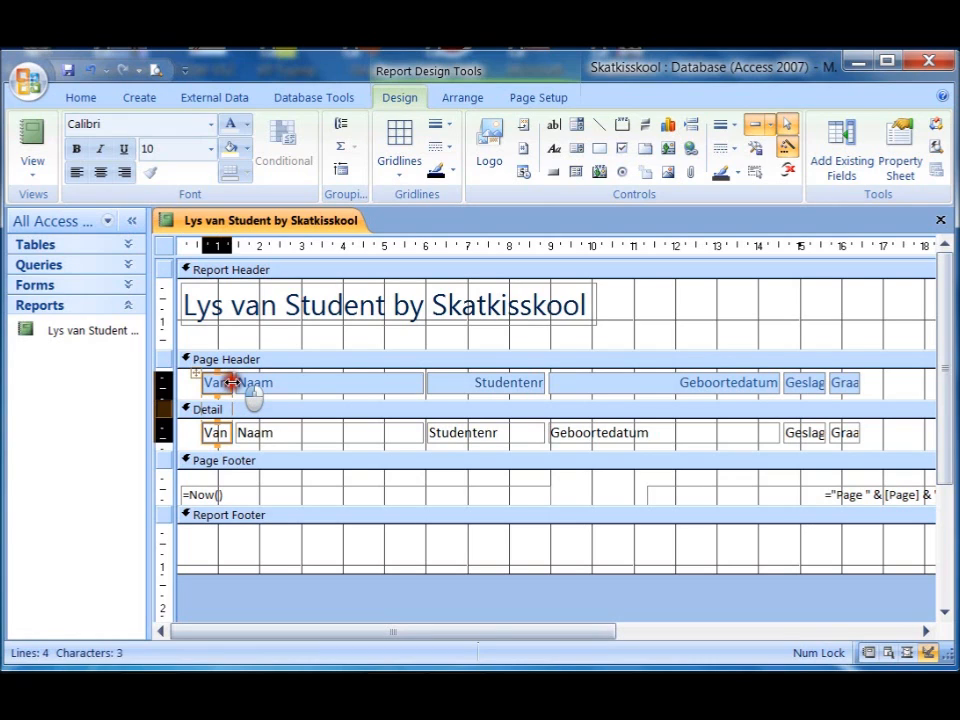
pyautogui.moveTo(230, 382); pyautogui.dragTo(313, 382)
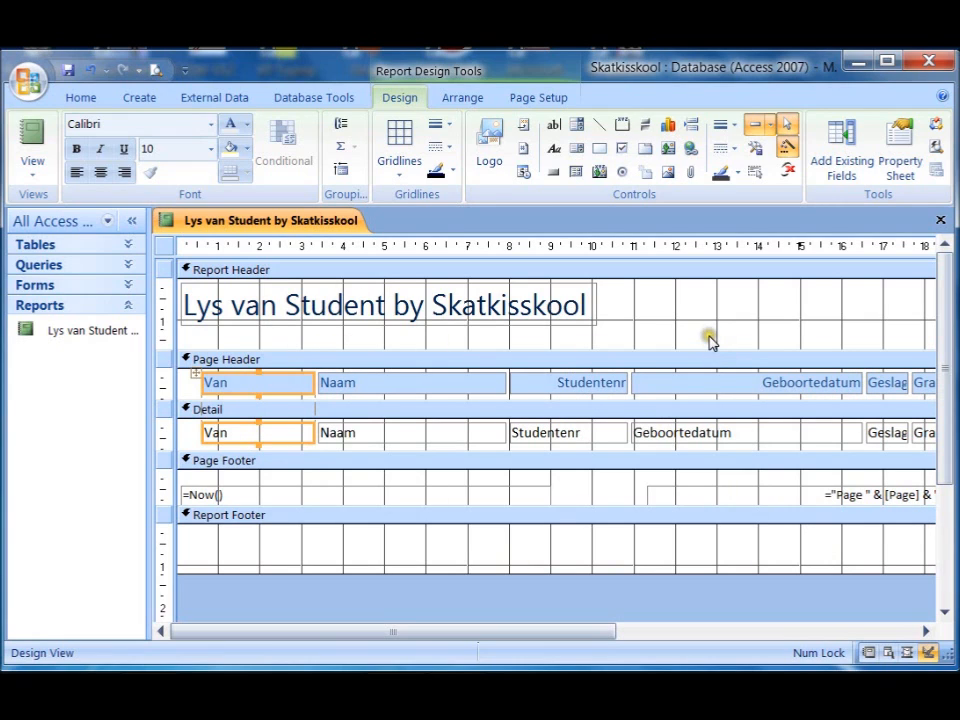
pyautogui.click(30, 168)
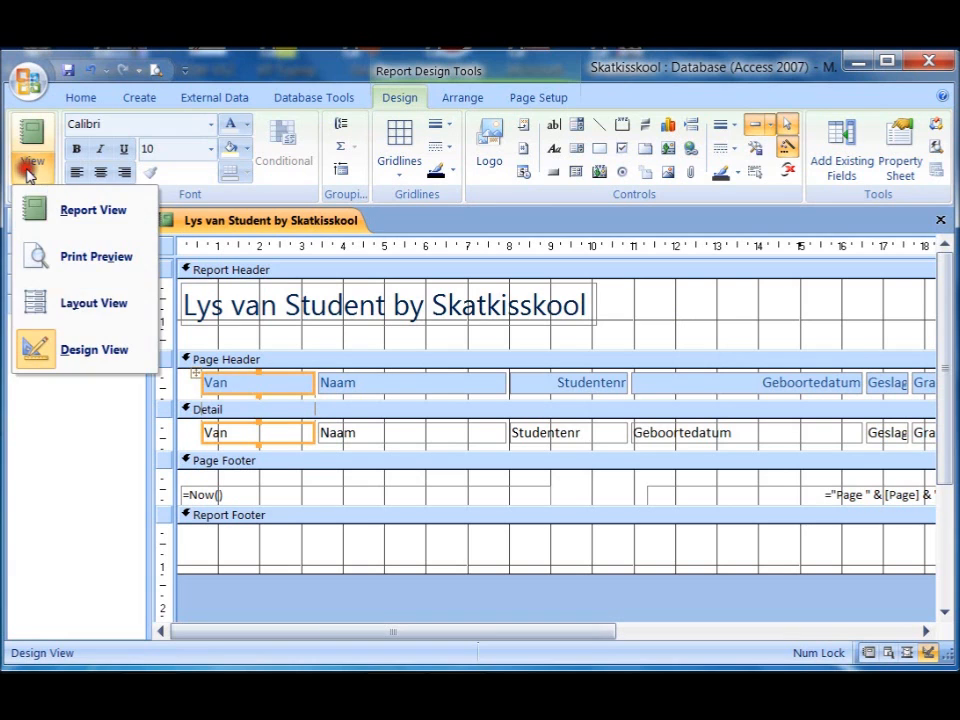
pyautogui.click(40, 305)
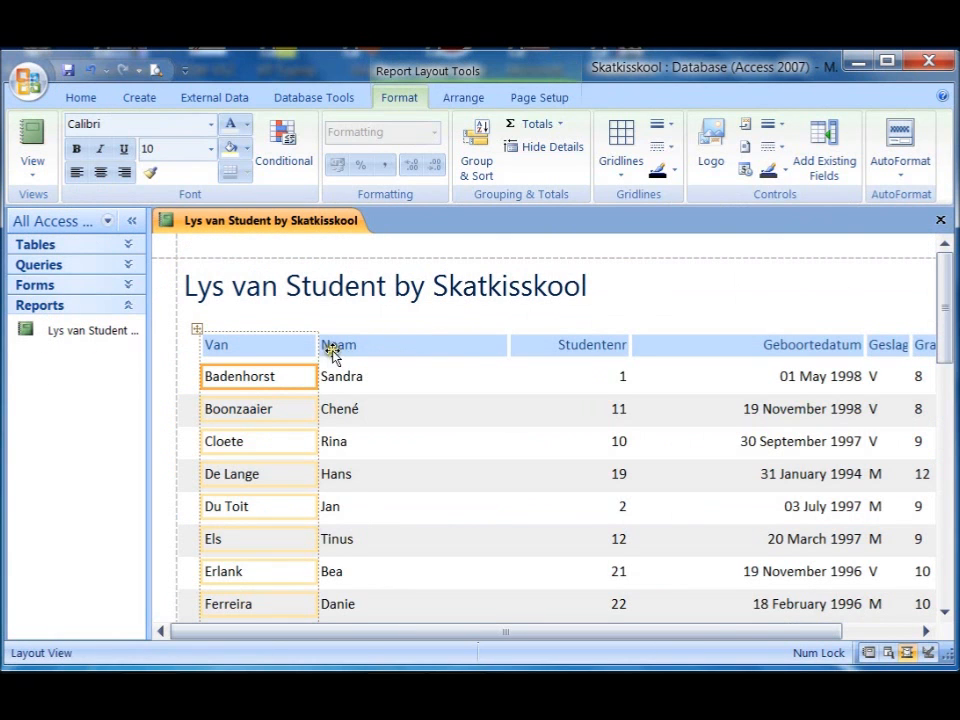
pyautogui.scroll(-8, 445, 397)
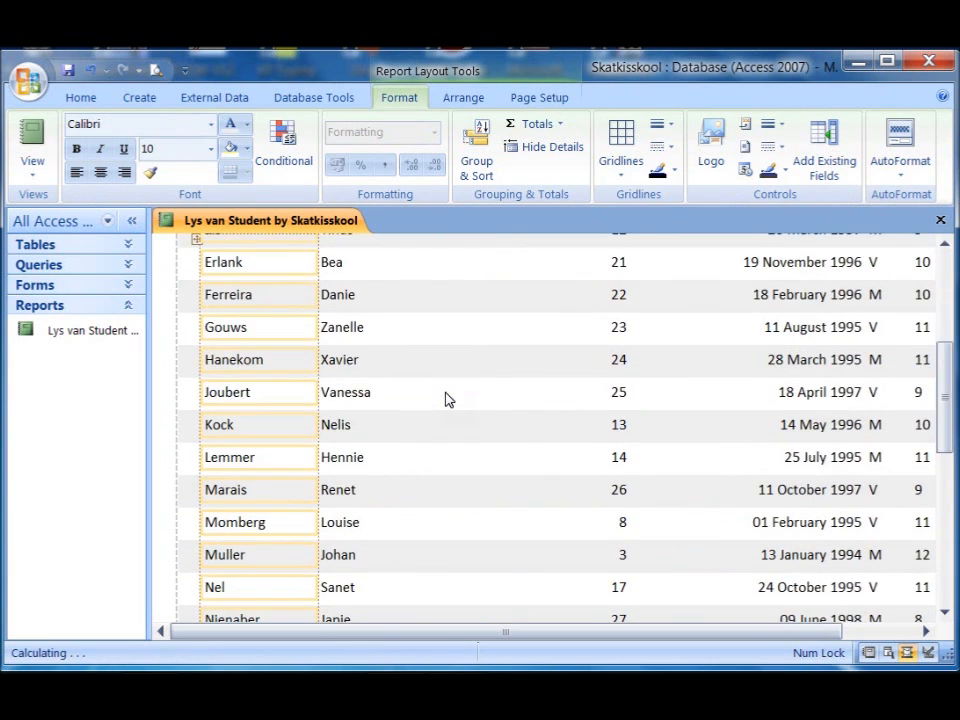
pyautogui.scroll(-5, 445, 397)
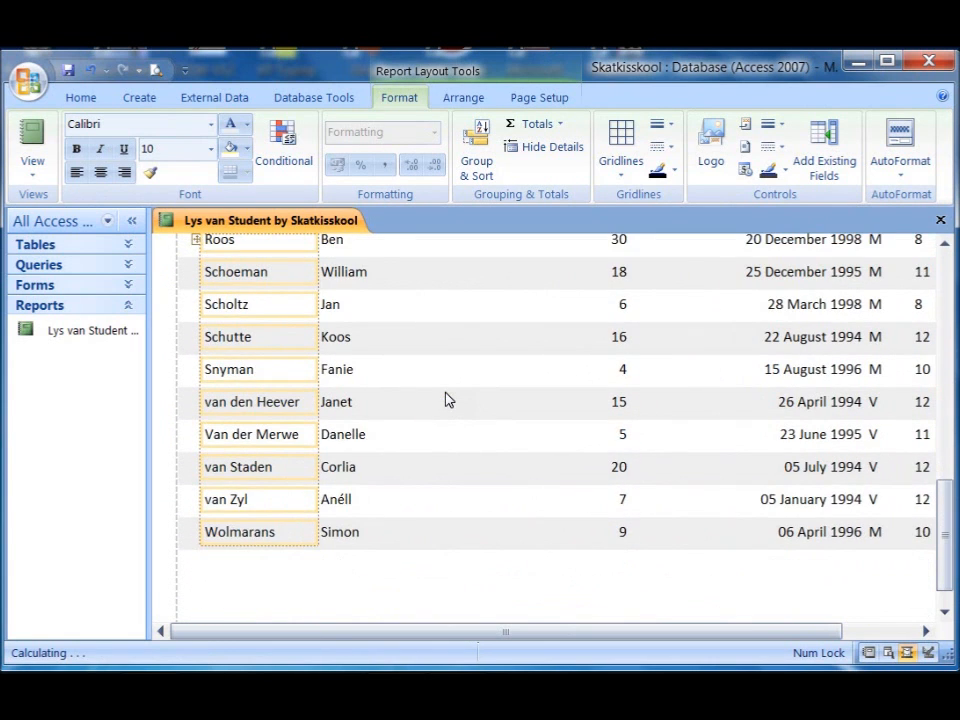
pyautogui.scroll(5, 445, 397)
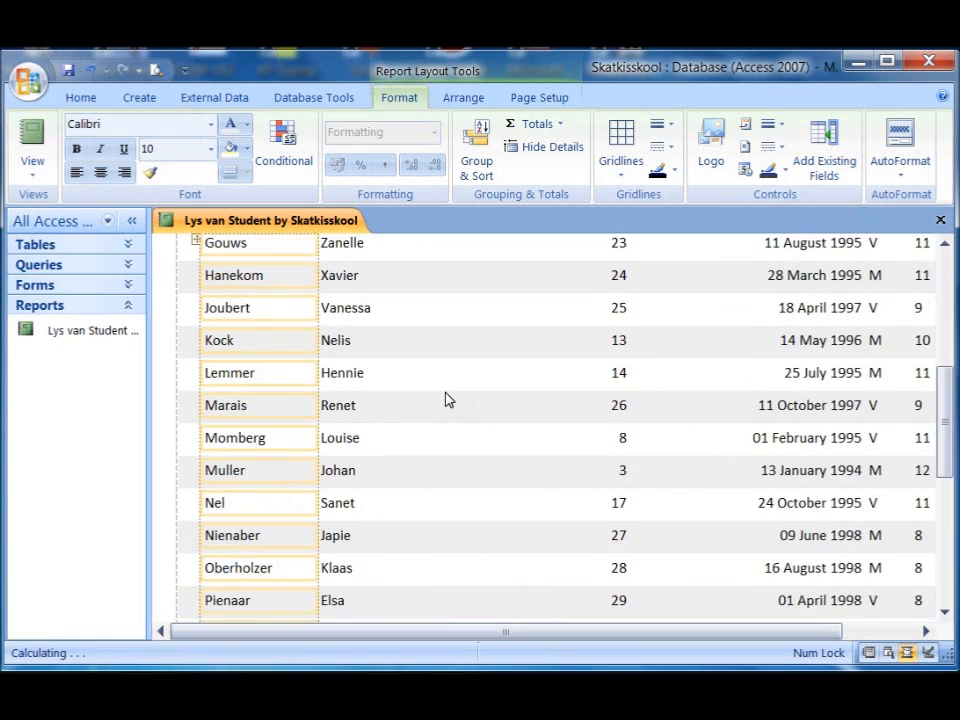
pyautogui.scroll(3, 446, 398)
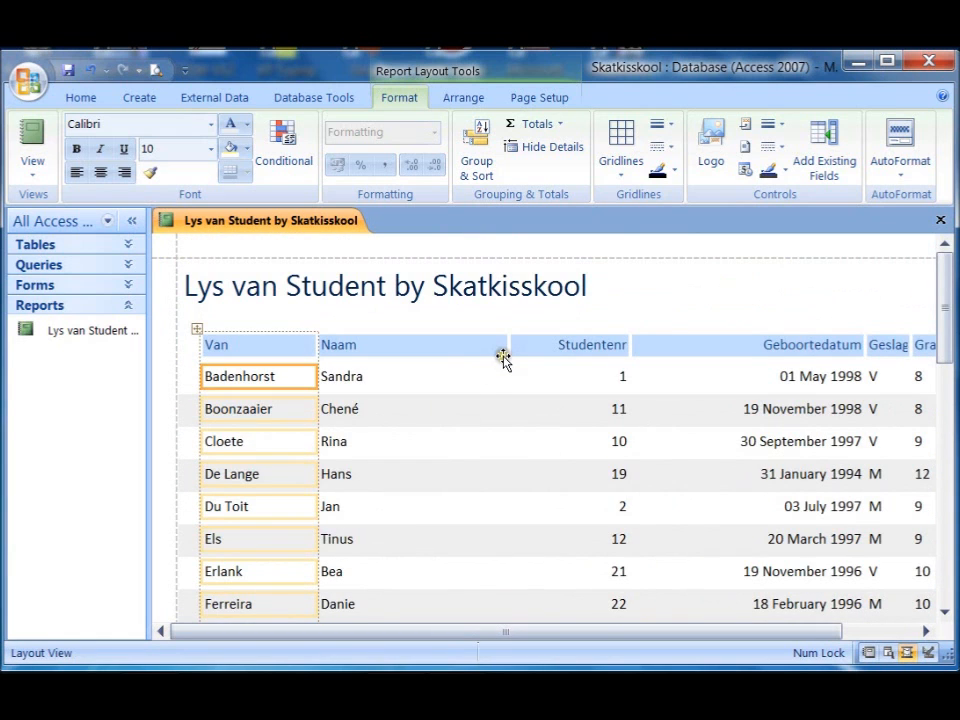
# - Narrow the Naam column to about the width of the Van column, checking the fit down the whole list
pyautogui.click(505, 347)
pyautogui.moveTo(510, 344); pyautogui.dragTo(447, 347)
pyautogui.scroll(-5, 491, 360)
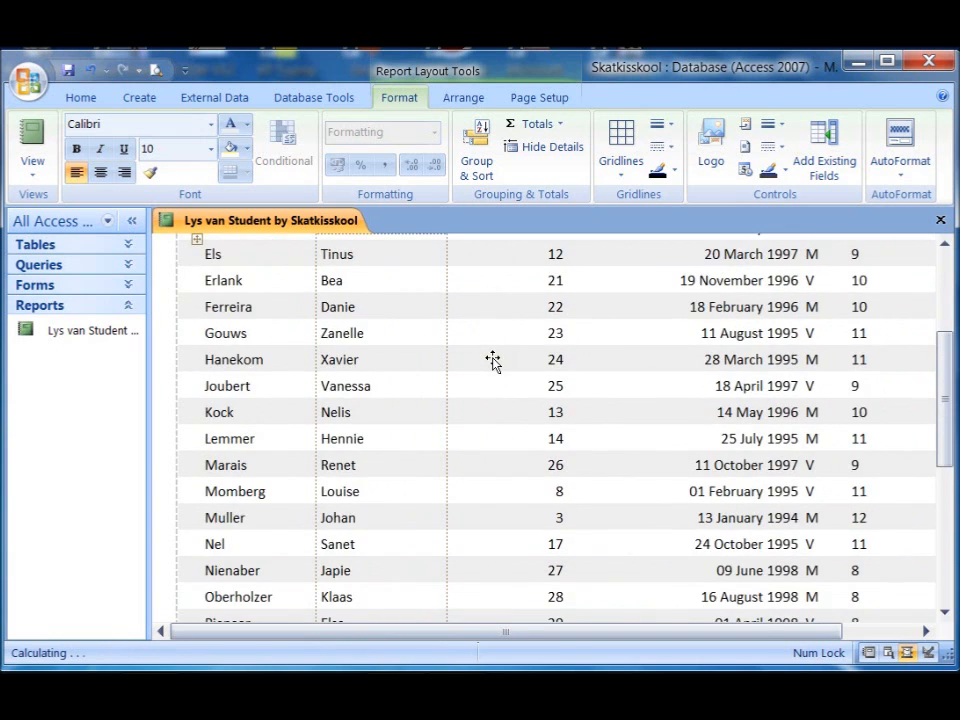
pyautogui.scroll(-3, 491, 360)
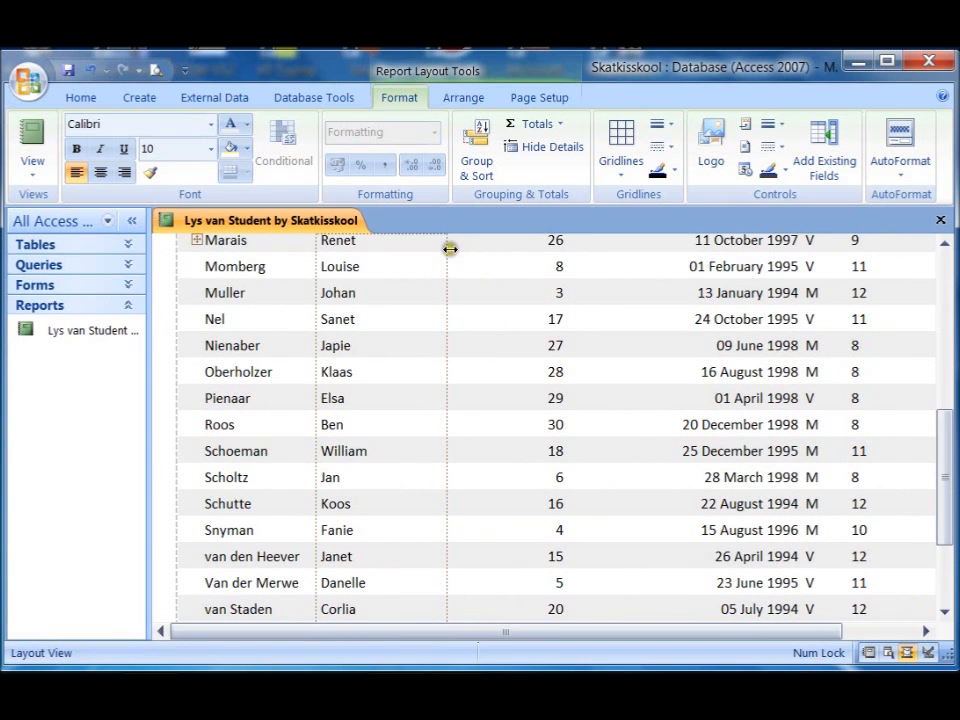
pyautogui.moveTo(446, 243); pyautogui.dragTo(433, 243)
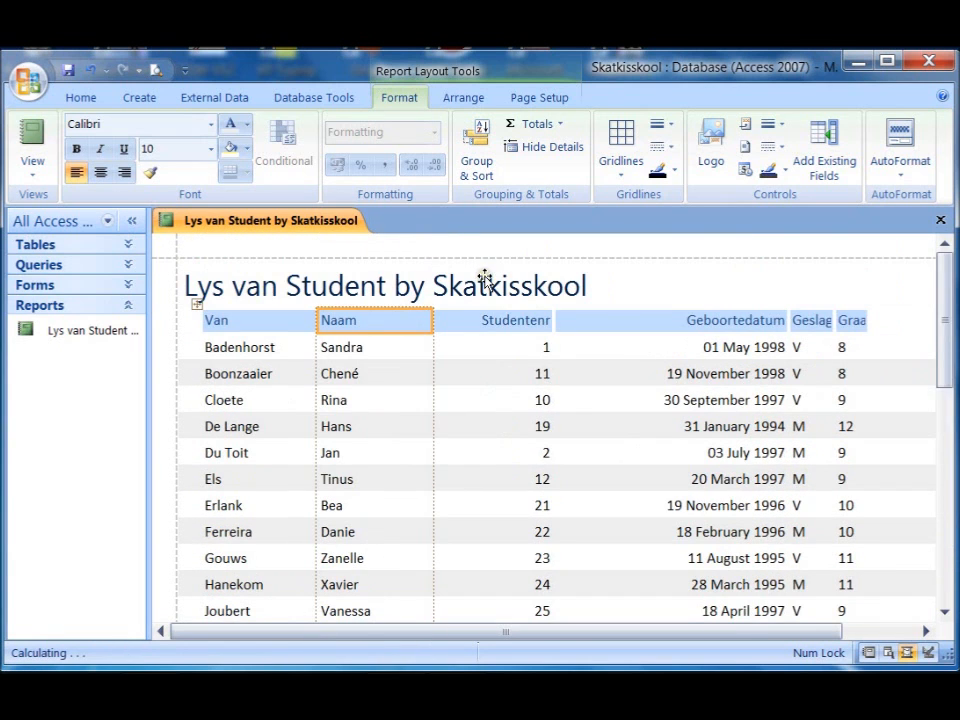
pyautogui.scroll(-2, 496, 340)
pyautogui.scroll(-6, 496, 340)
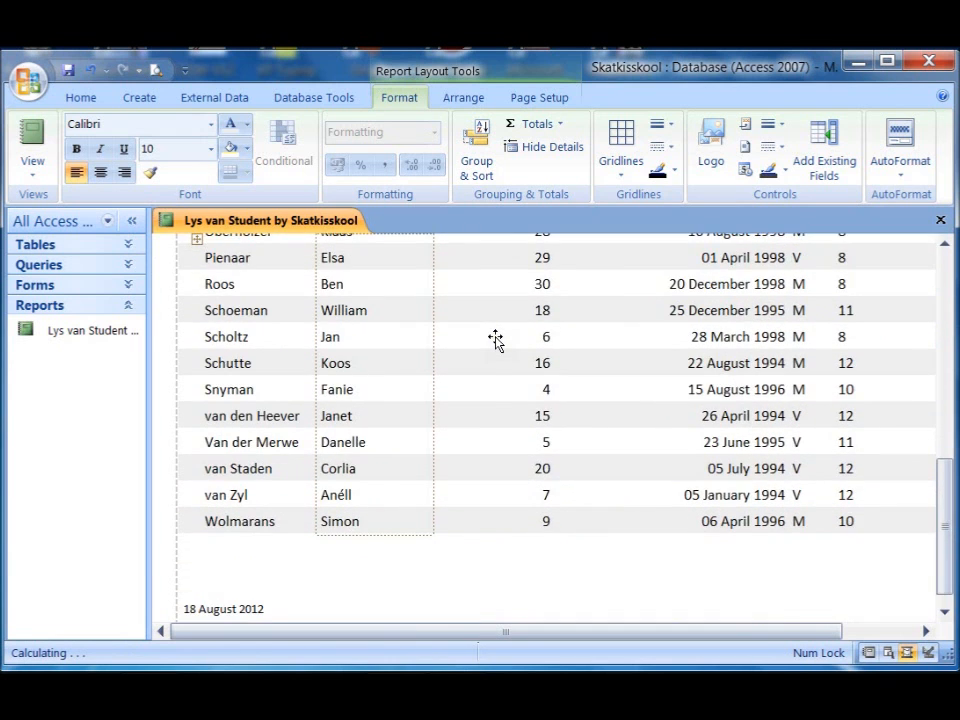
pyautogui.scroll(3, 496, 340)
pyautogui.scroll(5, 495, 340)
# - Narrow the Studentenr and Geboortedatum columns to just fit their headings and values, and check the rows below
pyautogui.click(525, 322)
pyautogui.moveTo(553, 320); pyautogui.dragTo(521, 320)
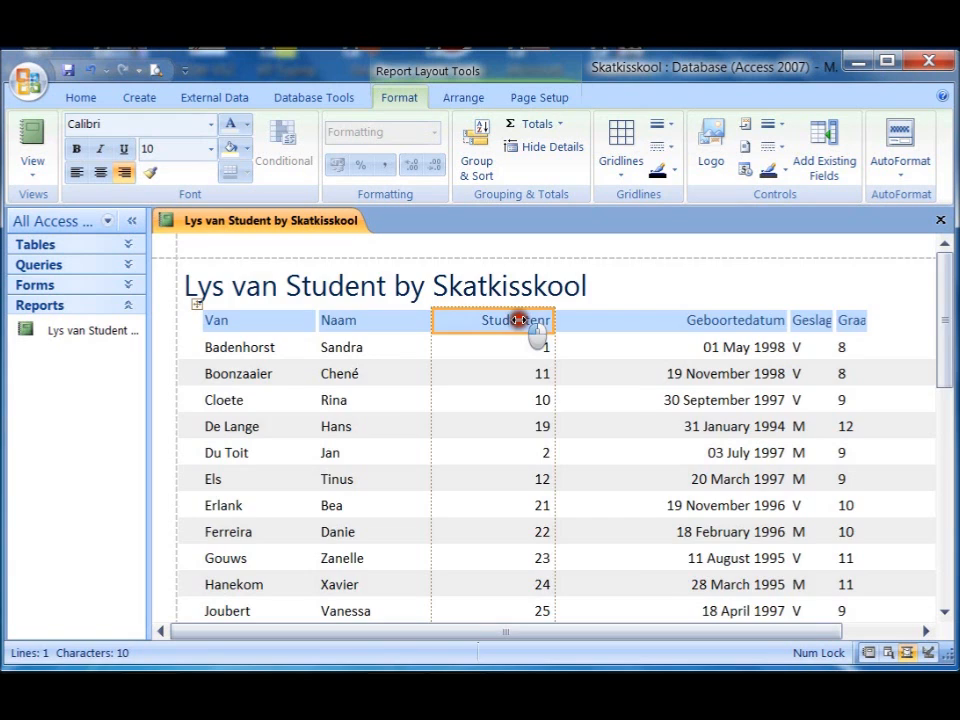
pyautogui.click(700, 321)
pyautogui.moveTo(748, 322); pyautogui.dragTo(675, 317)
pyautogui.scroll(-3, 686, 369)
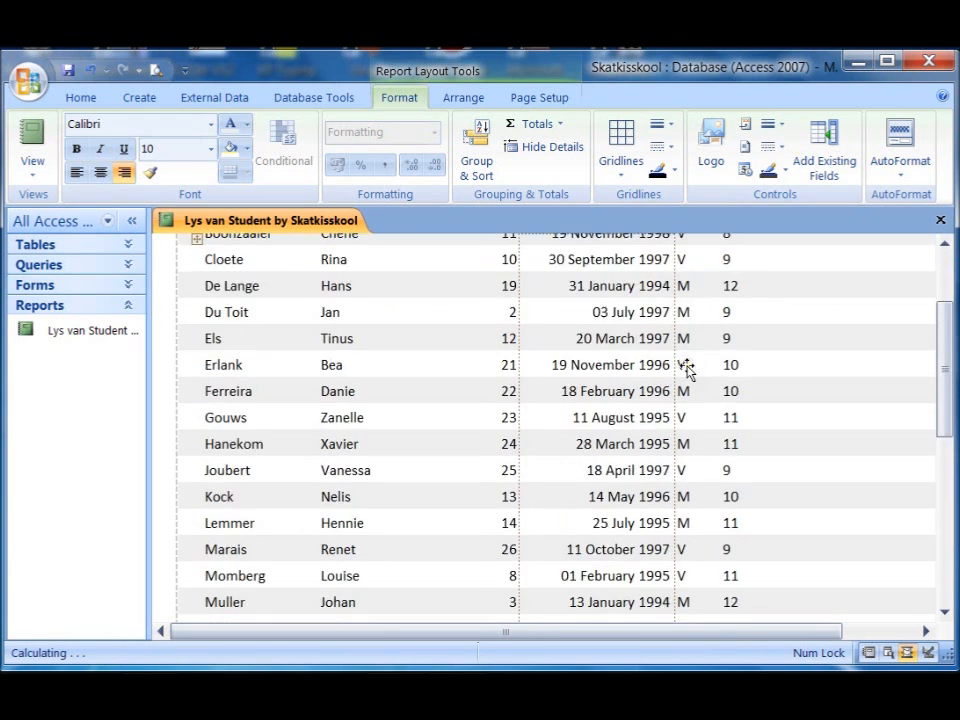
pyautogui.scroll(-4, 686, 369)
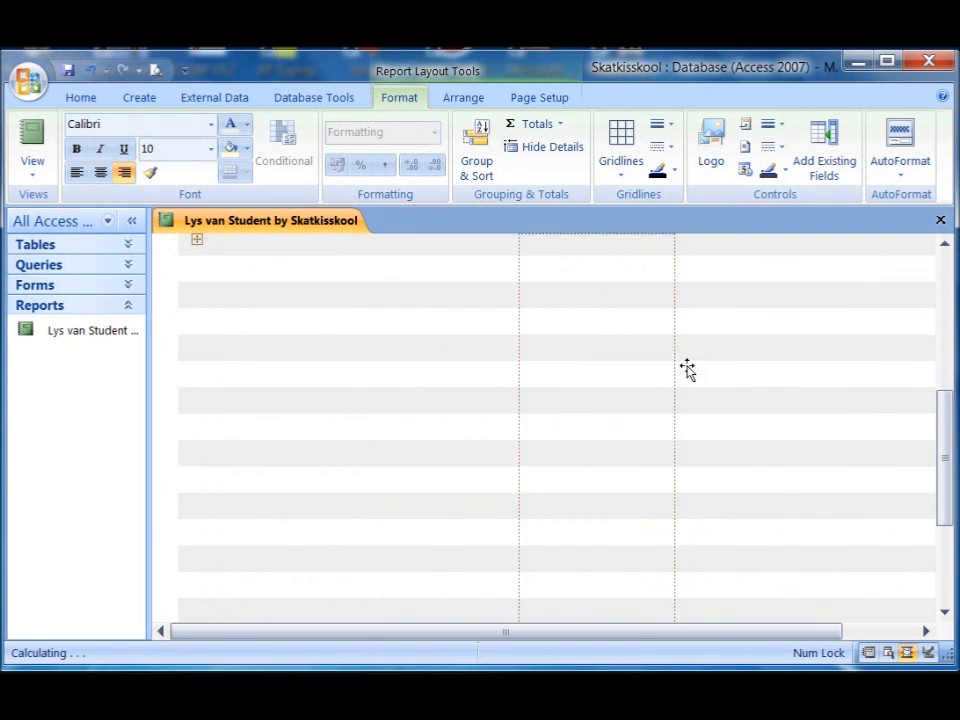
pyautogui.scroll(8, 686, 369)
# - Widen the Geslag and Graad columns enough to show their full headings, and review the list to the end
pyautogui.click(708, 320)
pyautogui.moveTo(708, 320); pyautogui.dragTo(787, 321)
pyautogui.click(758, 320)
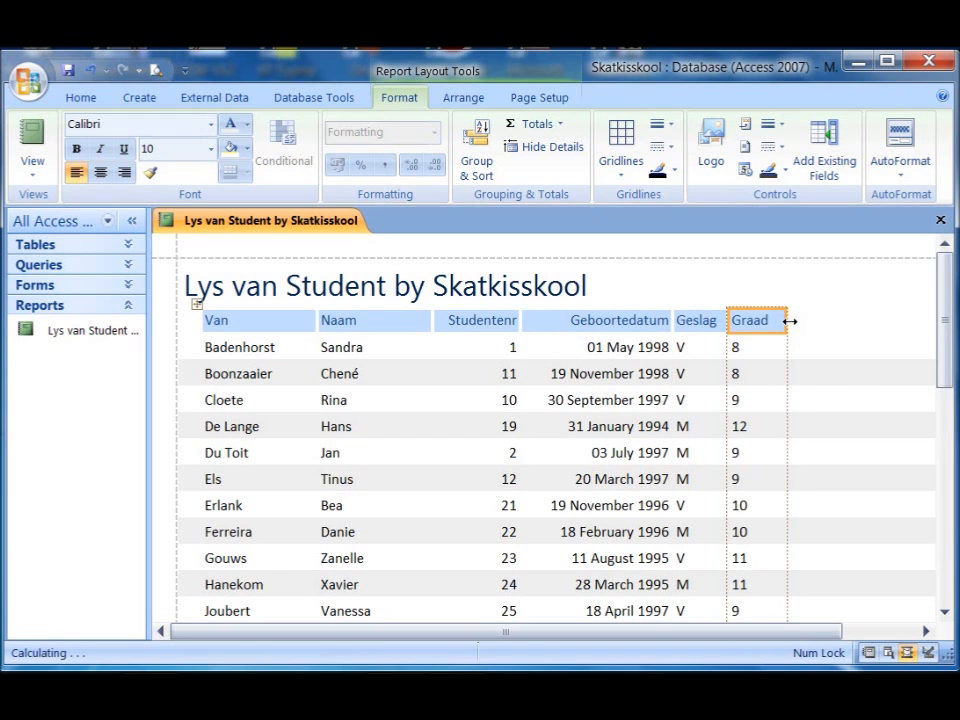
pyautogui.scroll(-10, 845, 410)
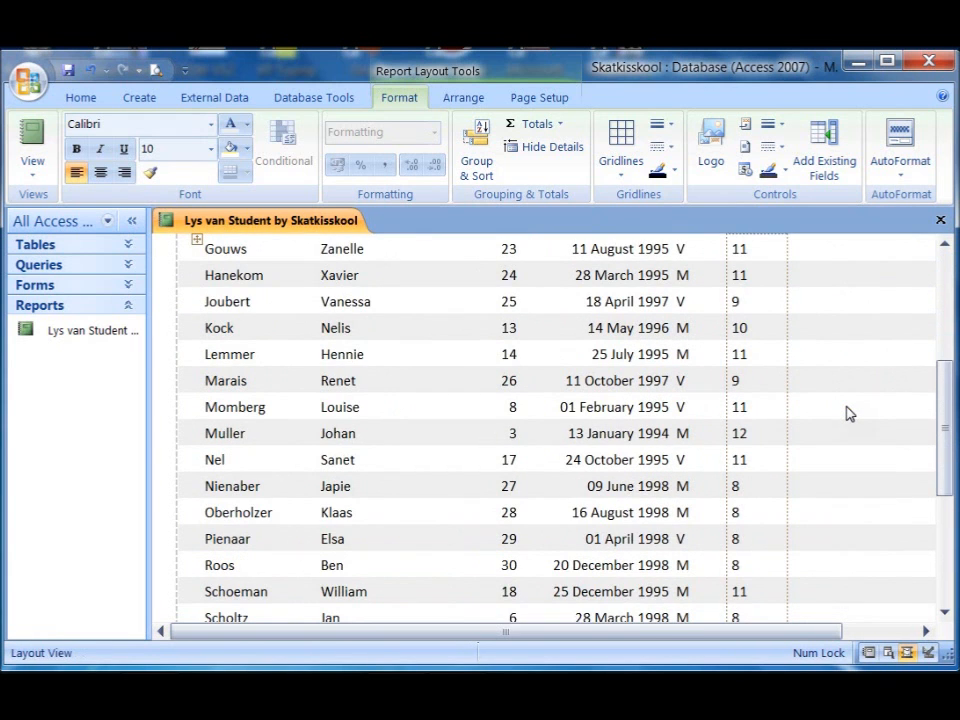
pyautogui.scroll(-2, 845, 413)
pyautogui.scroll(5, 845, 413)
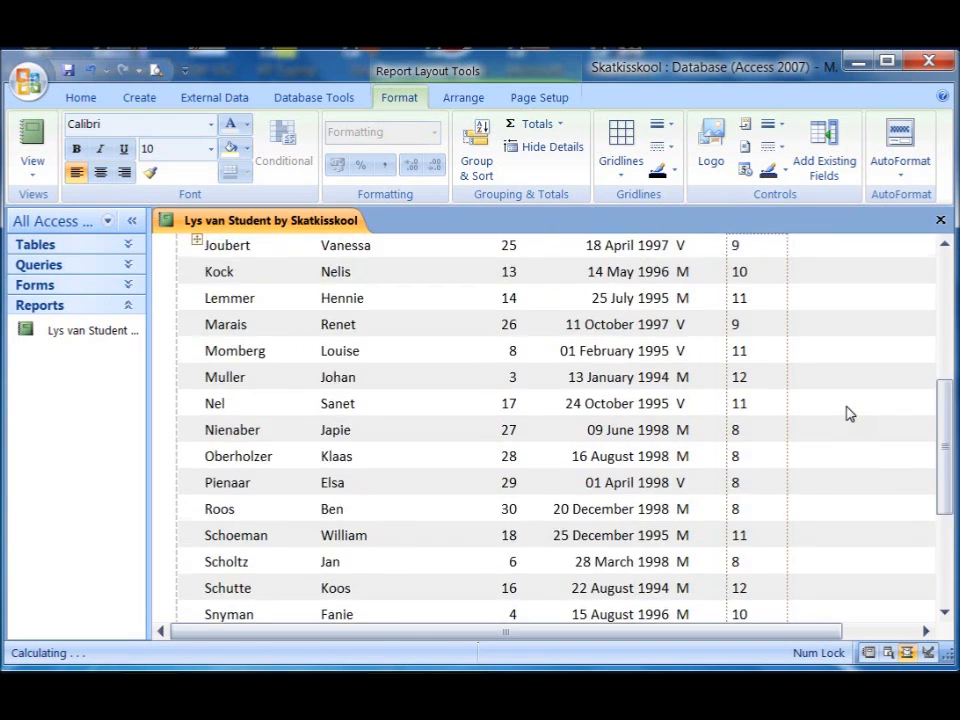
pyautogui.scroll(5, 845, 413)
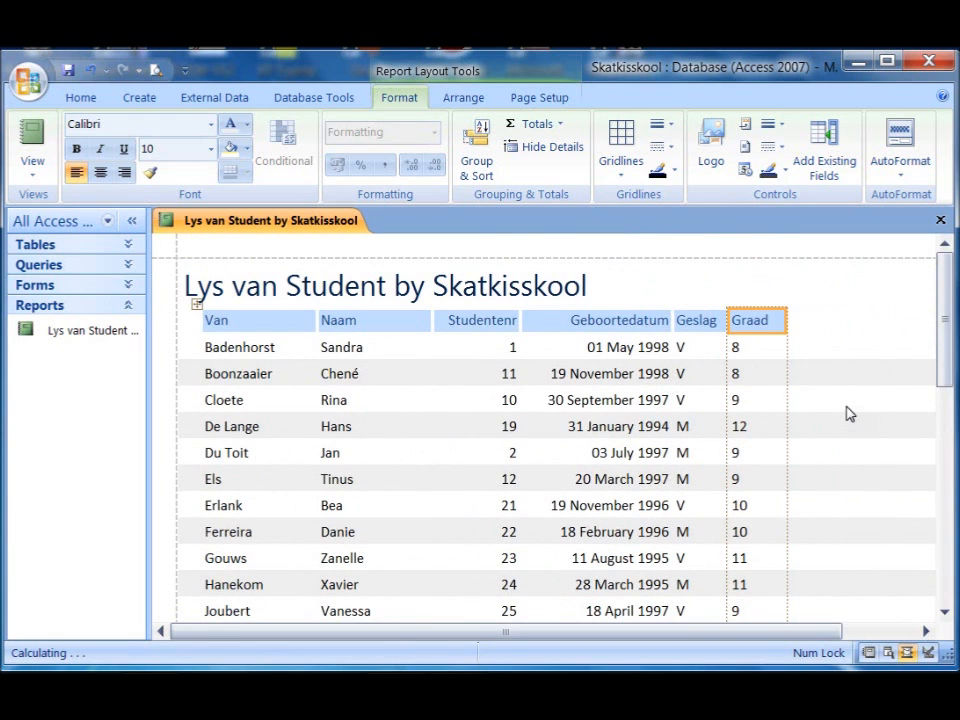
# - Select the entire row of column headings, from Van to Graad, and centre the heading text
pyautogui.click(203, 320)
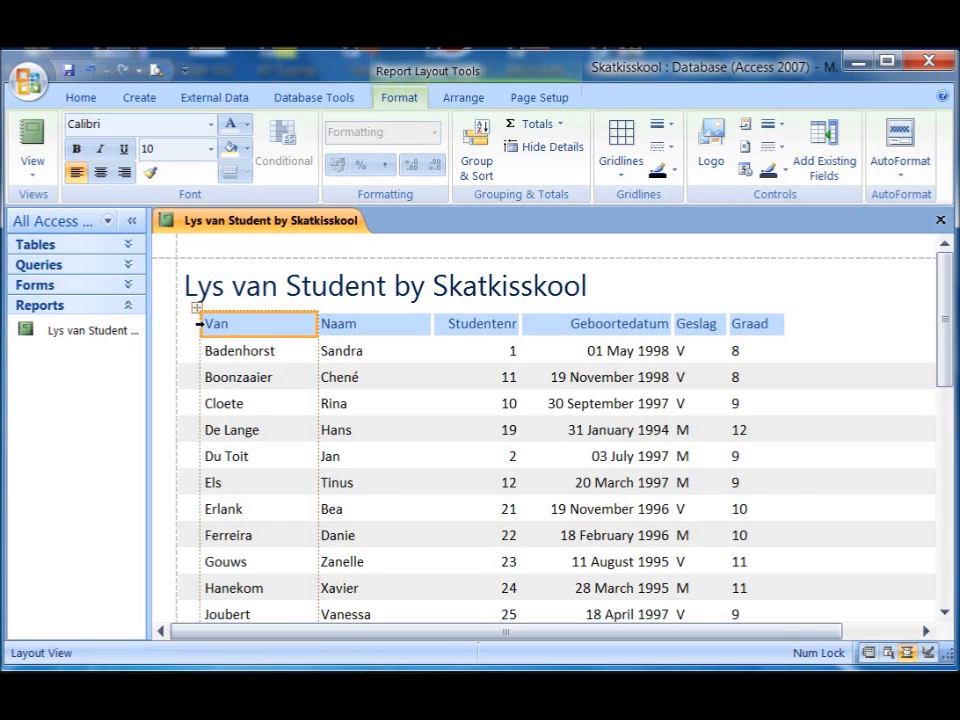
pyautogui.click(199, 323)
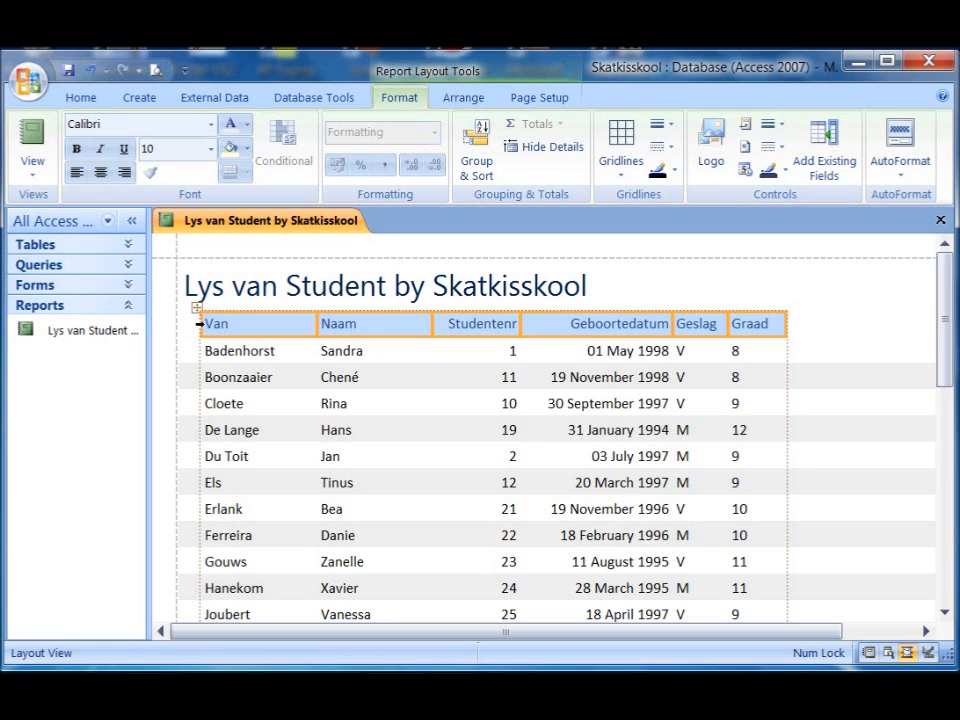
pyautogui.click(100, 173)
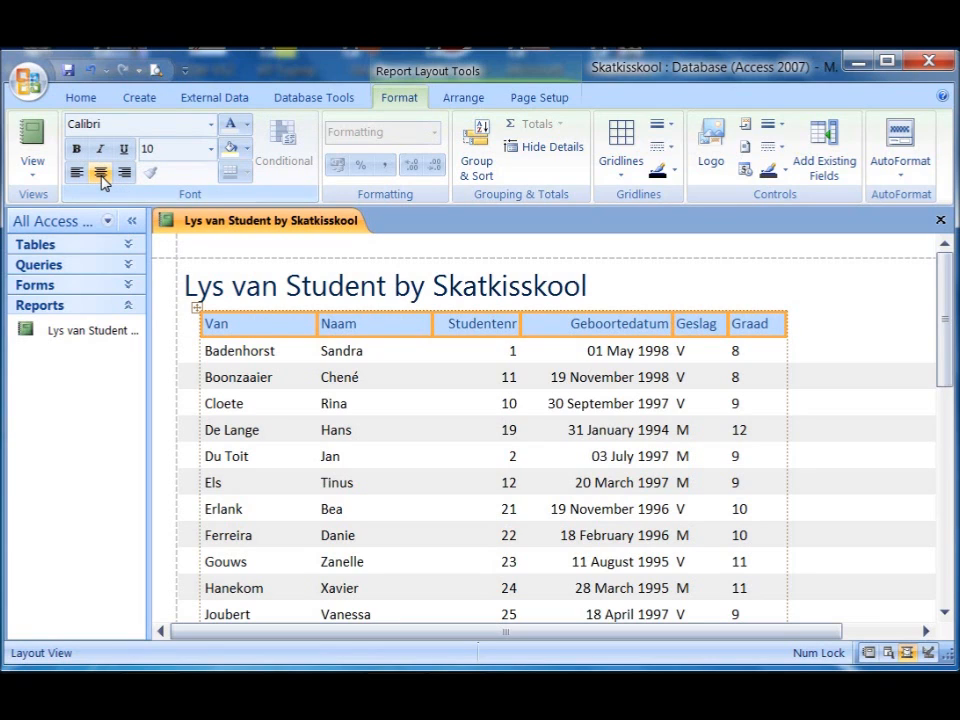
pyautogui.click(100, 173)
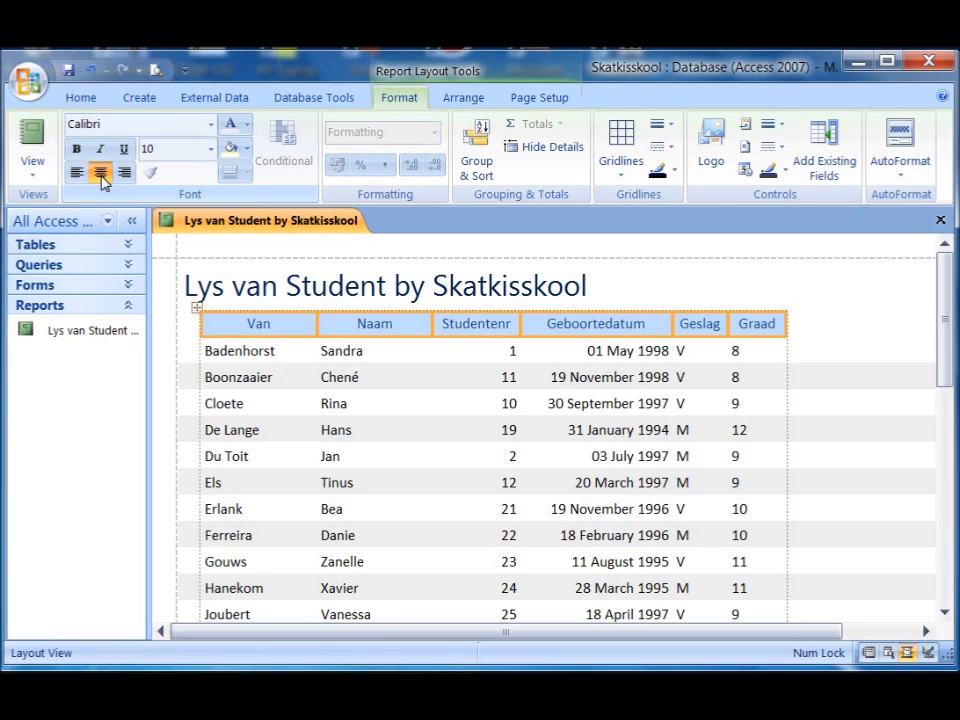
pyautogui.click(100, 173)
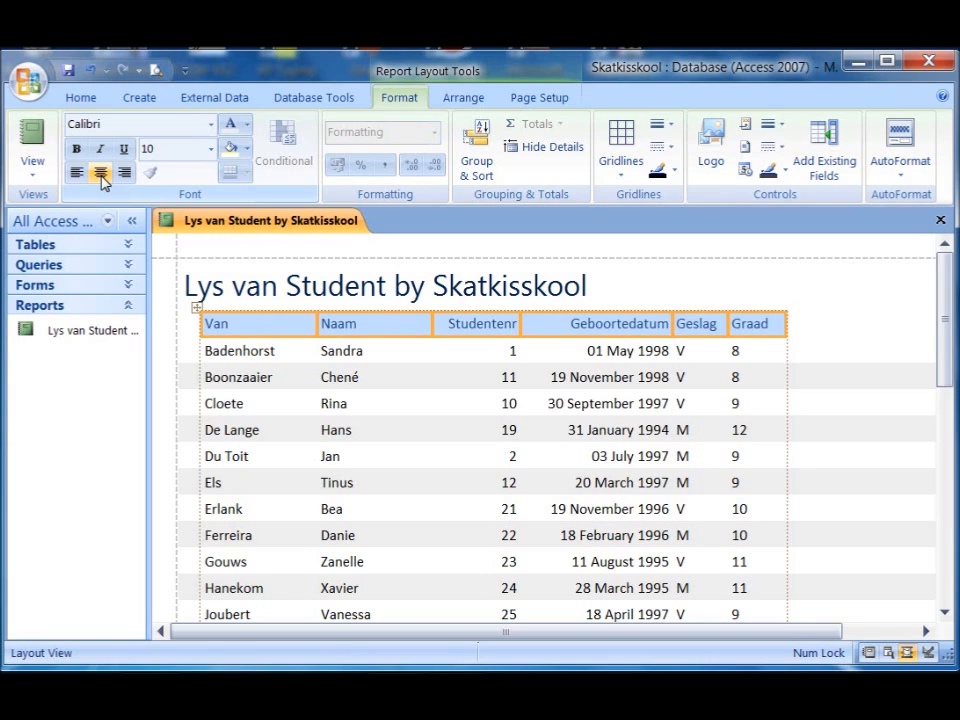
pyautogui.click(100, 173)
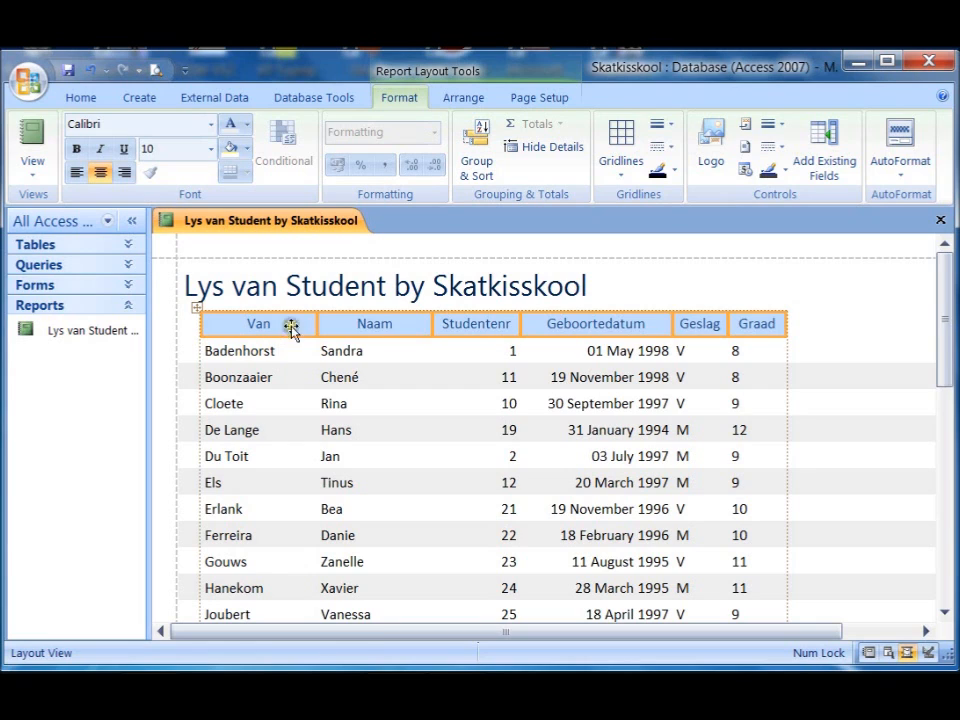
pyautogui.click(101, 174)
pyautogui.click(102, 174)
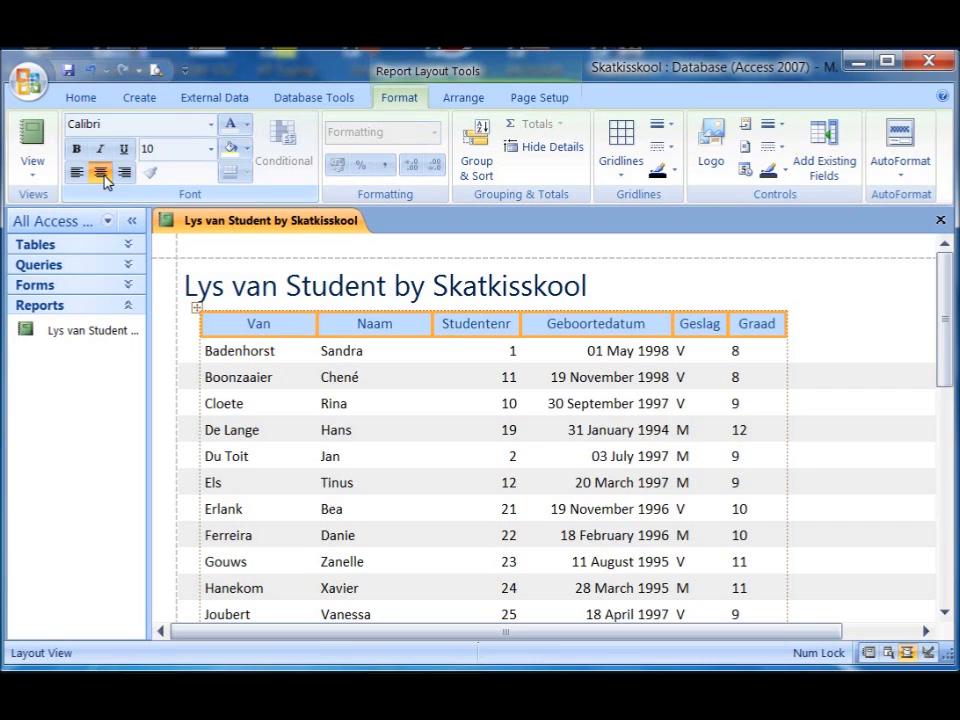
# - Left-align the whole Van column and the whole Naam column, headings included
pyautogui.click(263, 308)
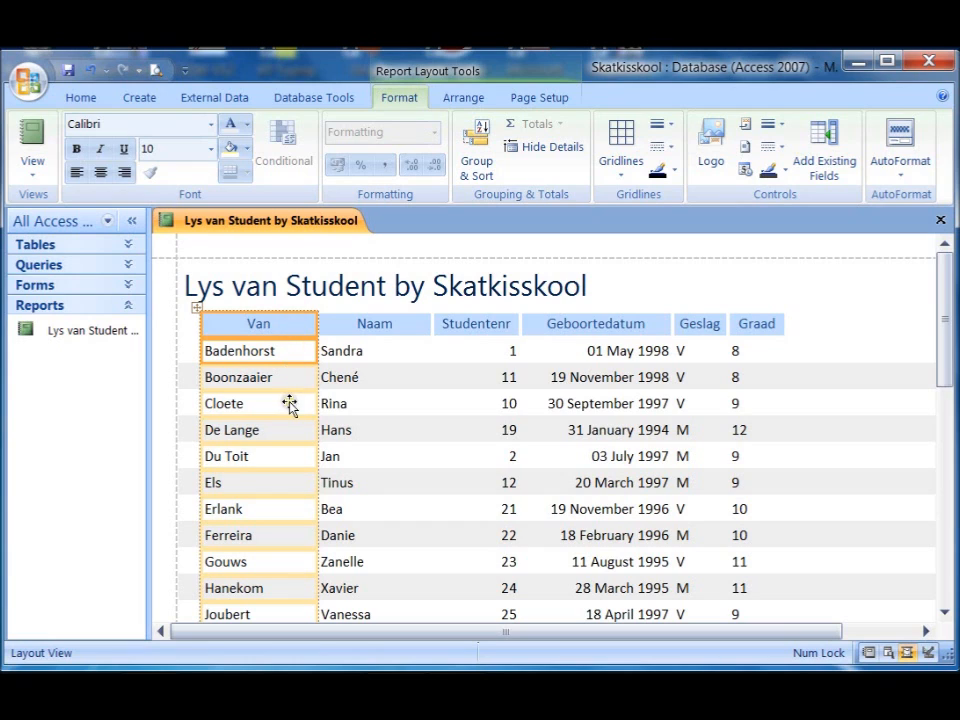
pyautogui.click(77, 176)
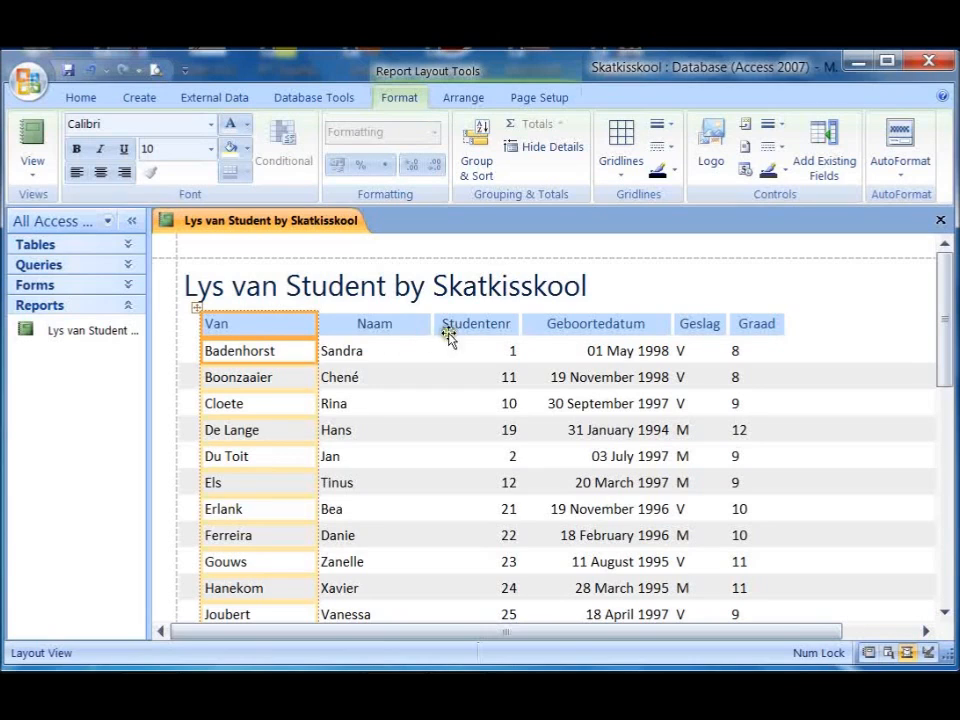
pyautogui.click(376, 318)
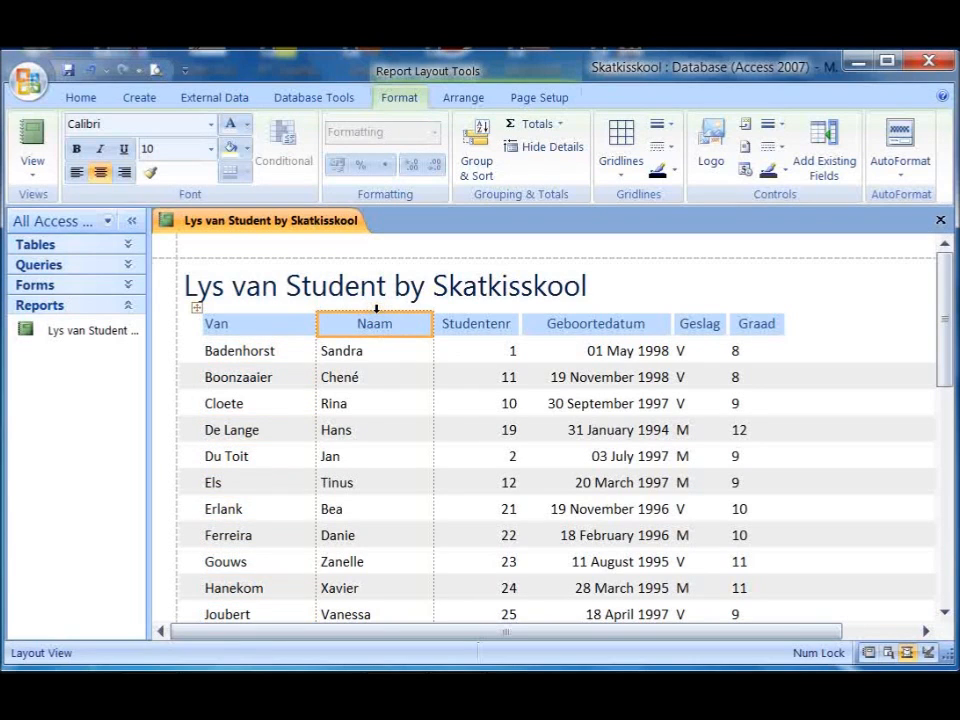
pyautogui.click(376, 310)
pyautogui.click(77, 172)
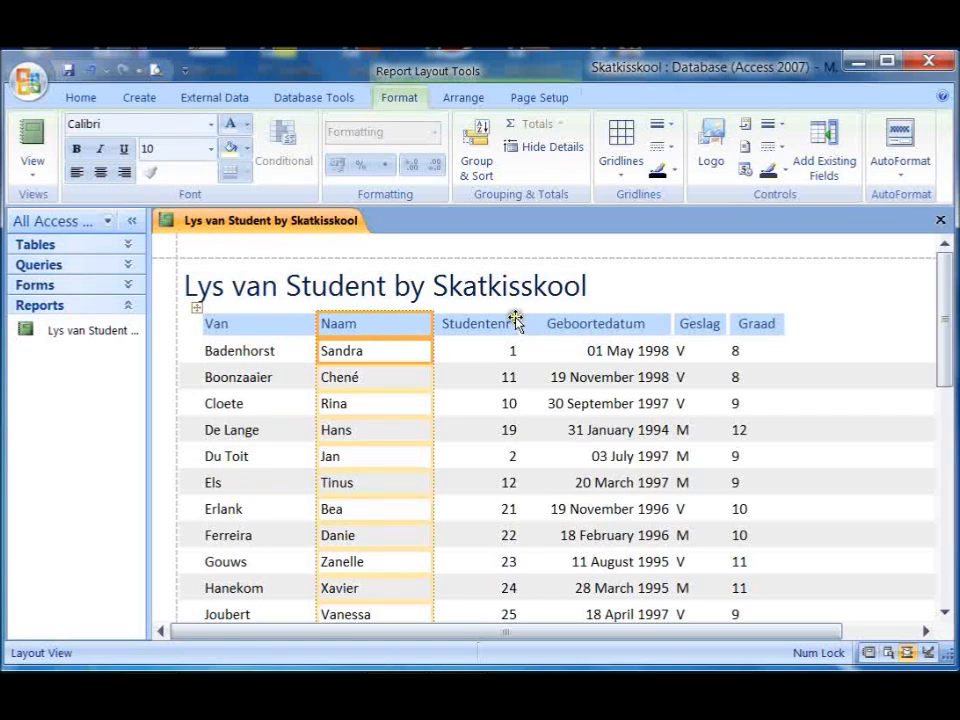
# - Centre the whole Studentenr column, including its heading
pyautogui.click(483, 308)
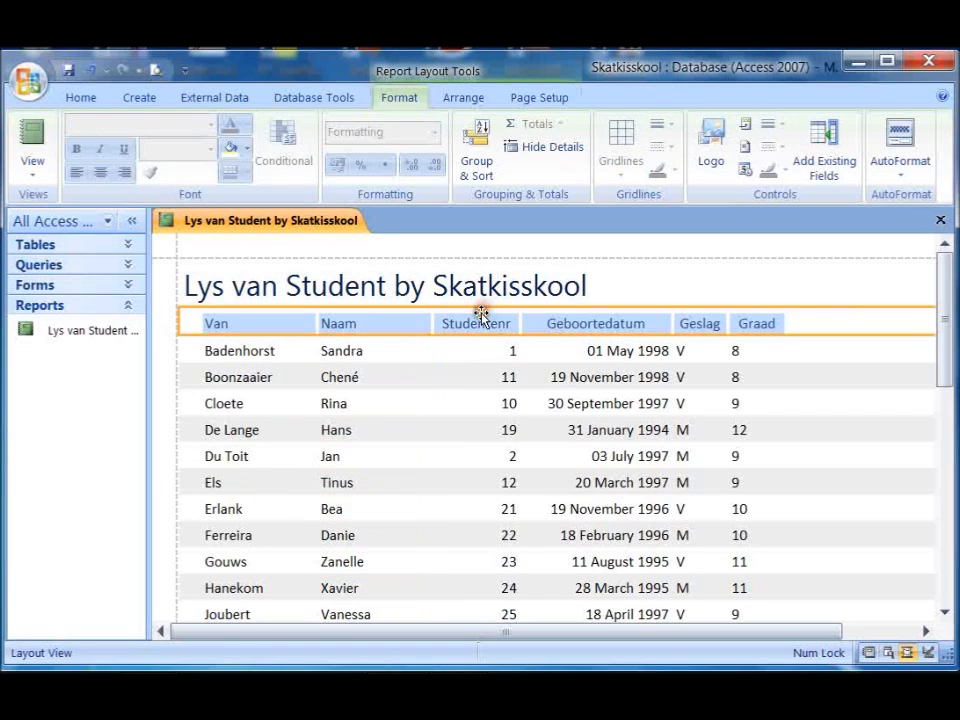
pyautogui.click(480, 319)
pyautogui.click(483, 314)
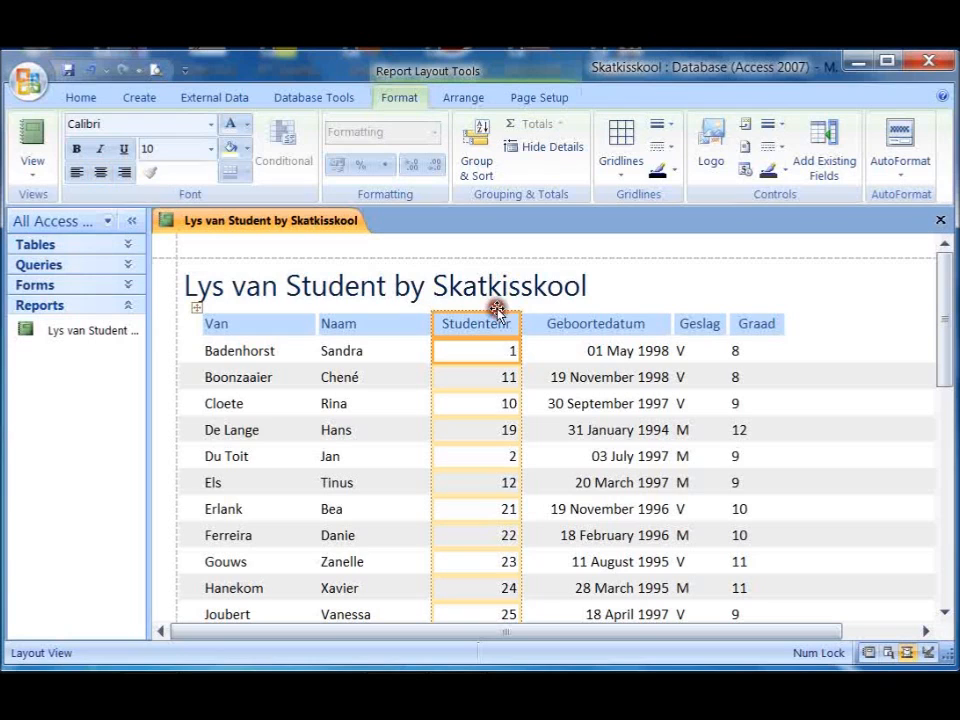
pyautogui.click(101, 174)
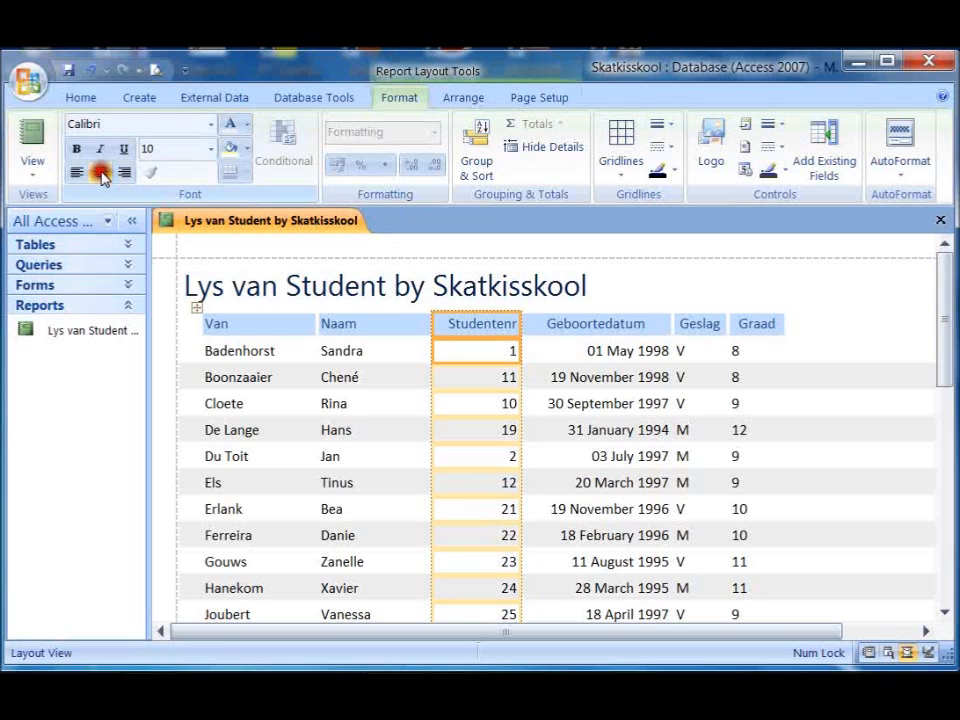
pyautogui.click(101, 174)
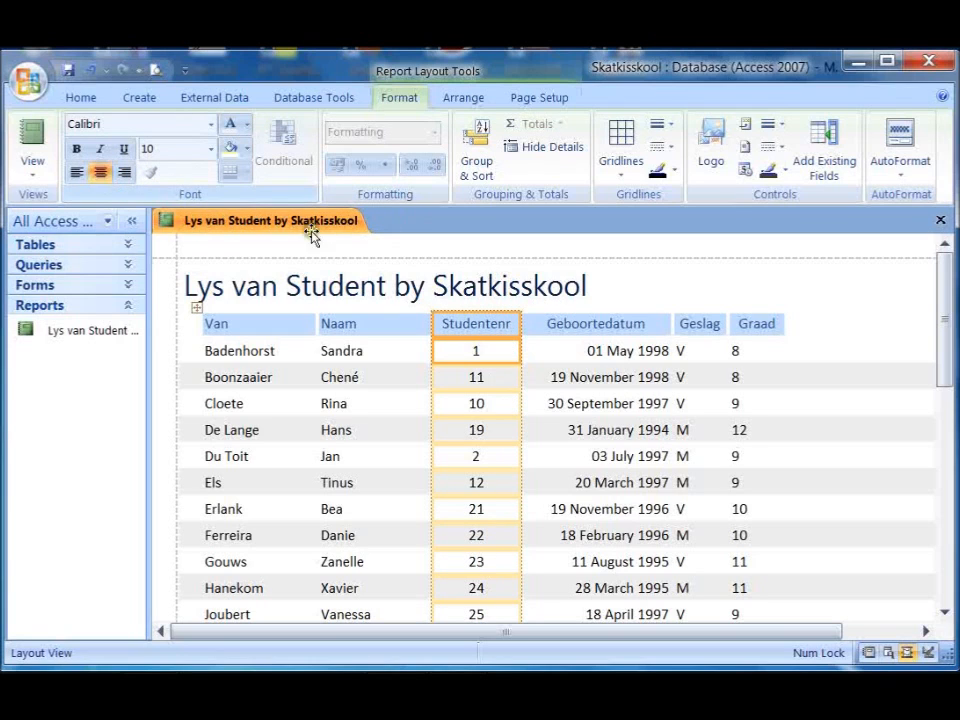
# - Left-align the whole Geboortedatum column, including its heading
pyautogui.click(620, 318)
pyautogui.click(615, 314)
pyautogui.click(79, 172)
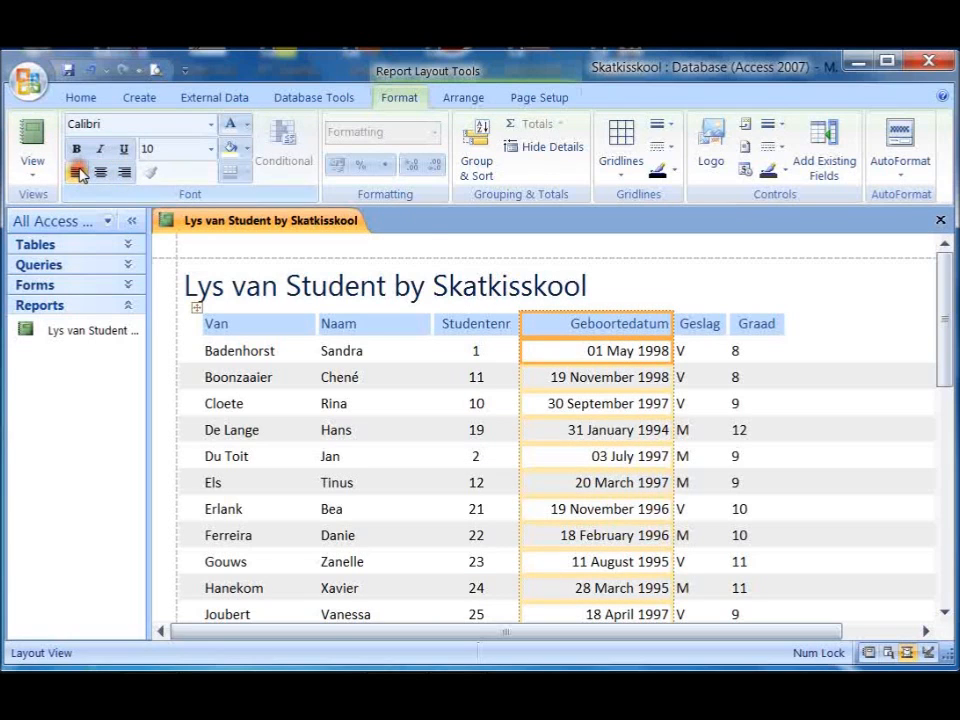
pyautogui.click(77, 172)
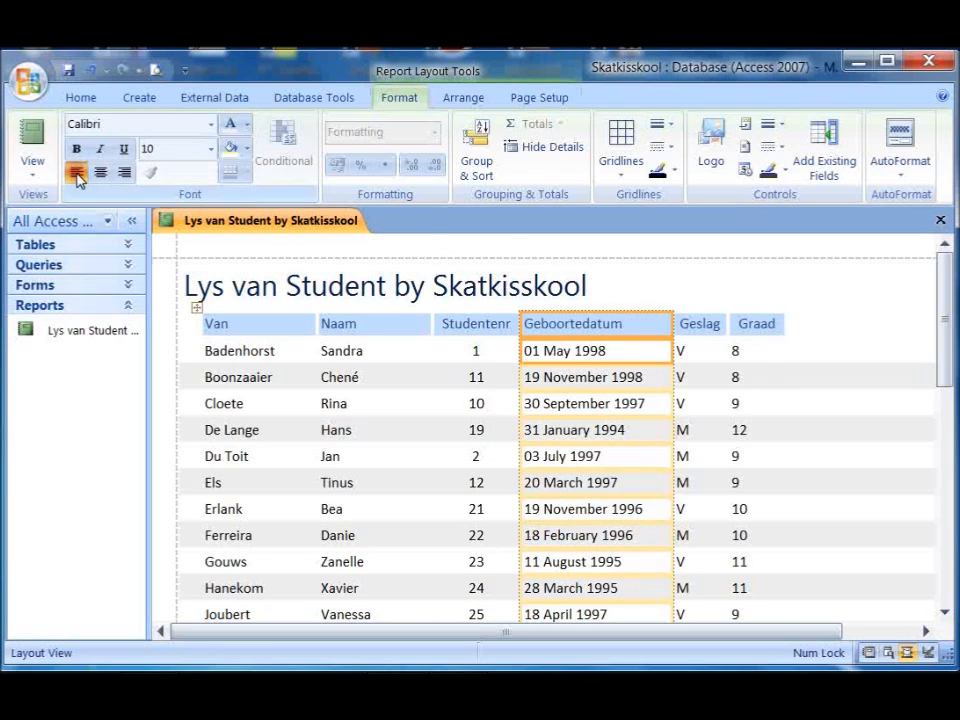
# - Centre the whole Geslag column and the whole Graad column, headings included, and clear the column selection
pyautogui.click(702, 326)
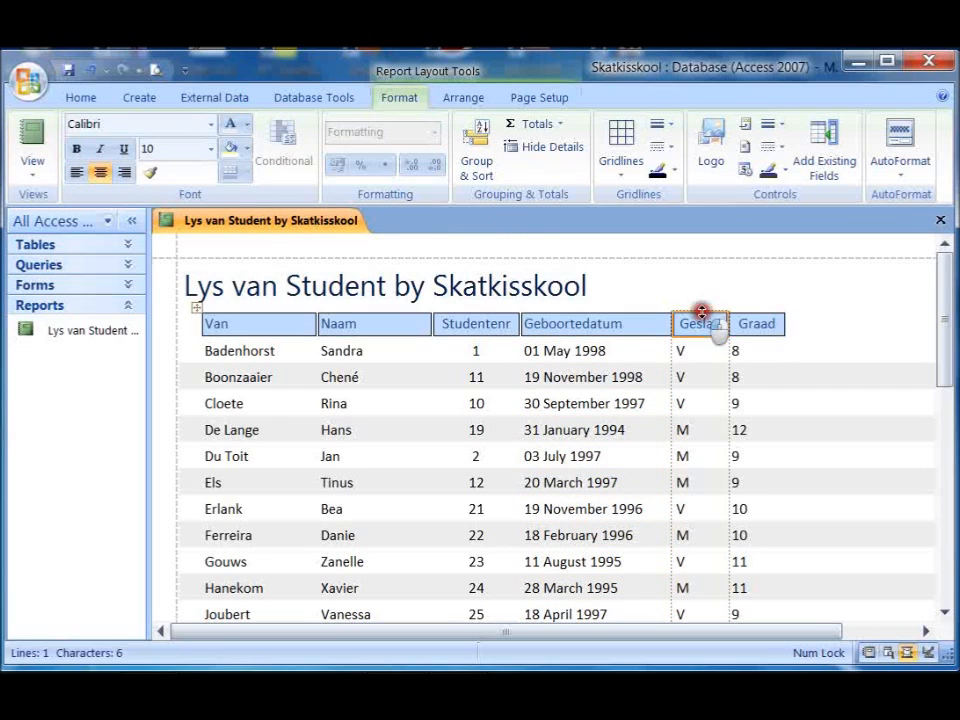
pyautogui.click(699, 309)
pyautogui.click(77, 172)
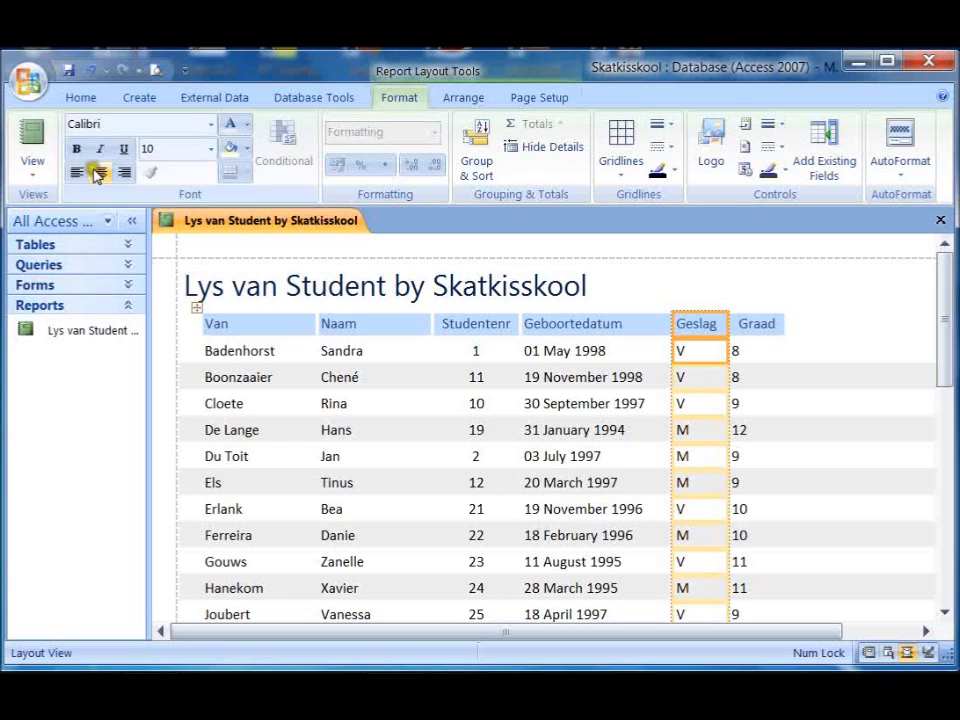
pyautogui.click(100, 172)
pyautogui.click(778, 323)
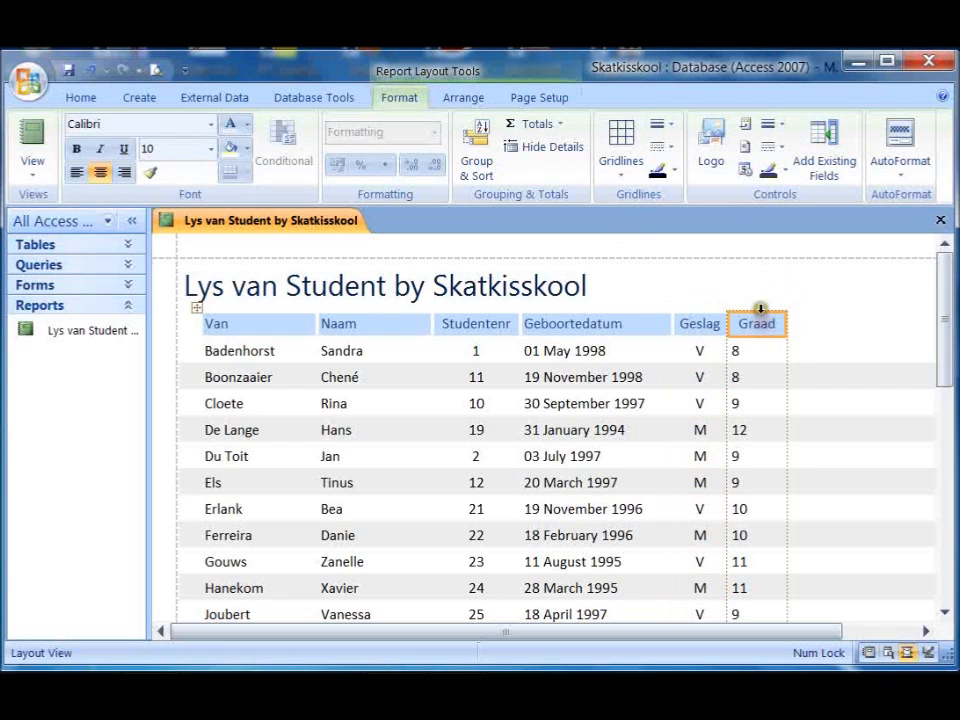
pyautogui.click(760, 309)
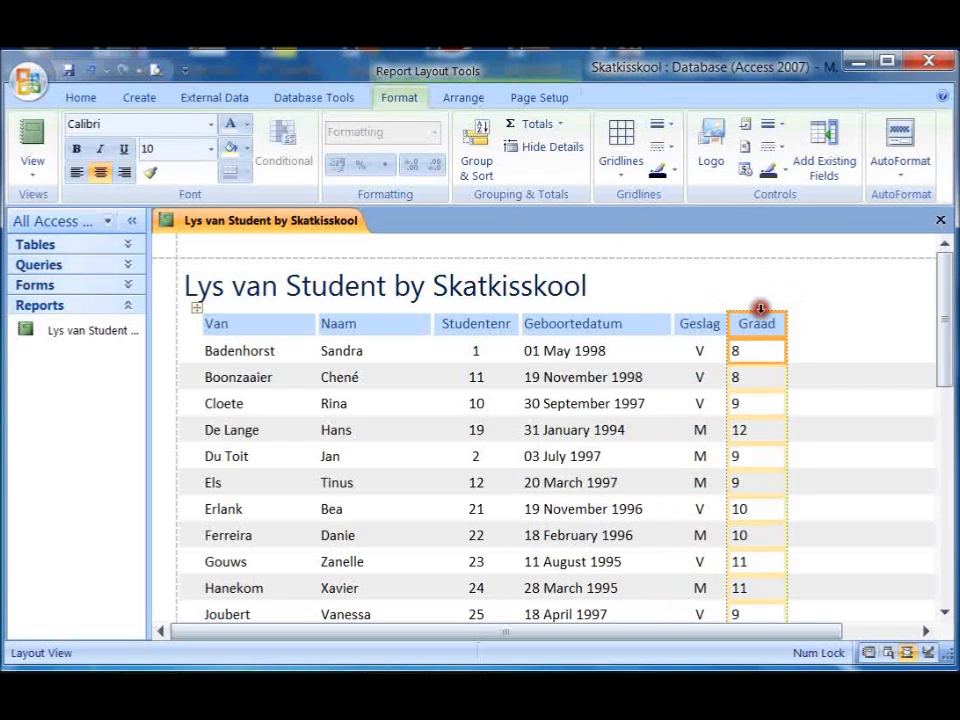
pyautogui.click(100, 173)
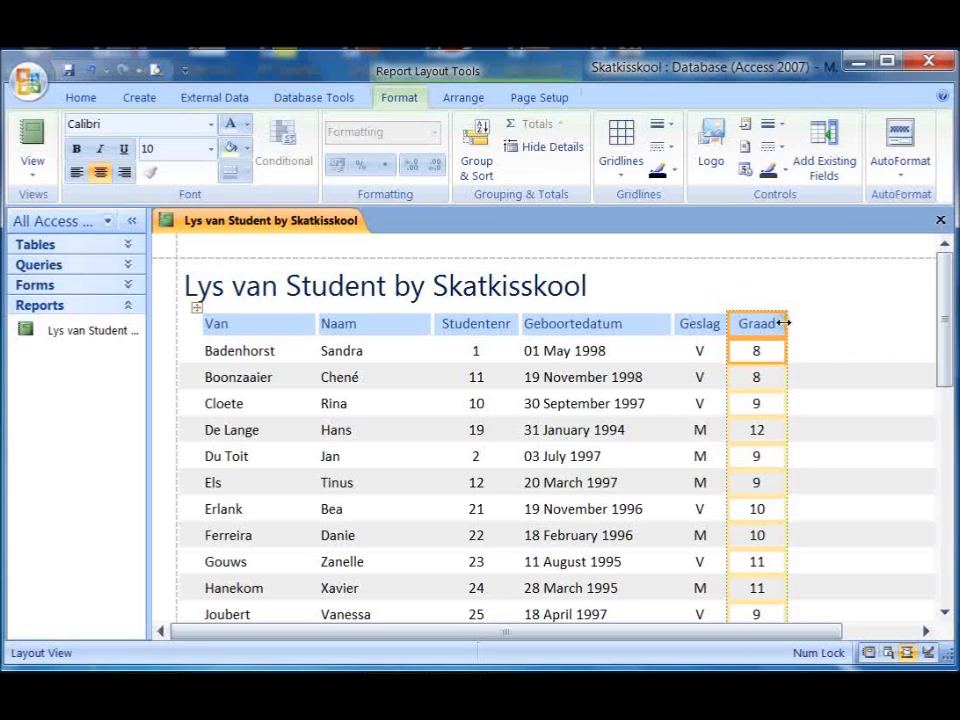
pyautogui.click(822, 330)
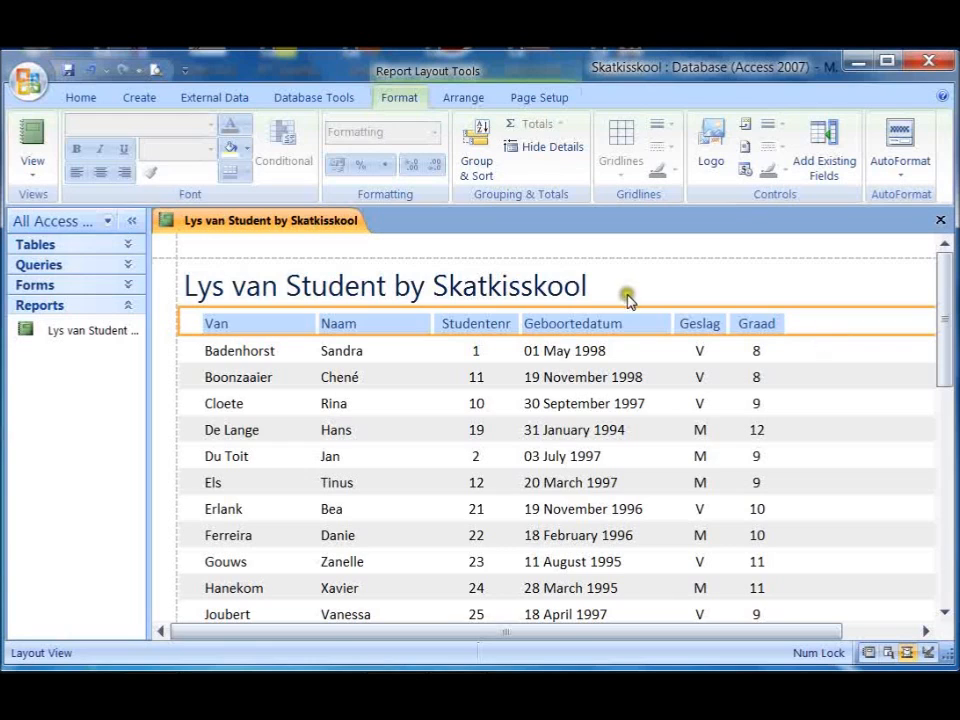
# - Resize the report title's box to span the table, from the start of the Van column to the end of the Graad column
pyautogui.click(593, 290)
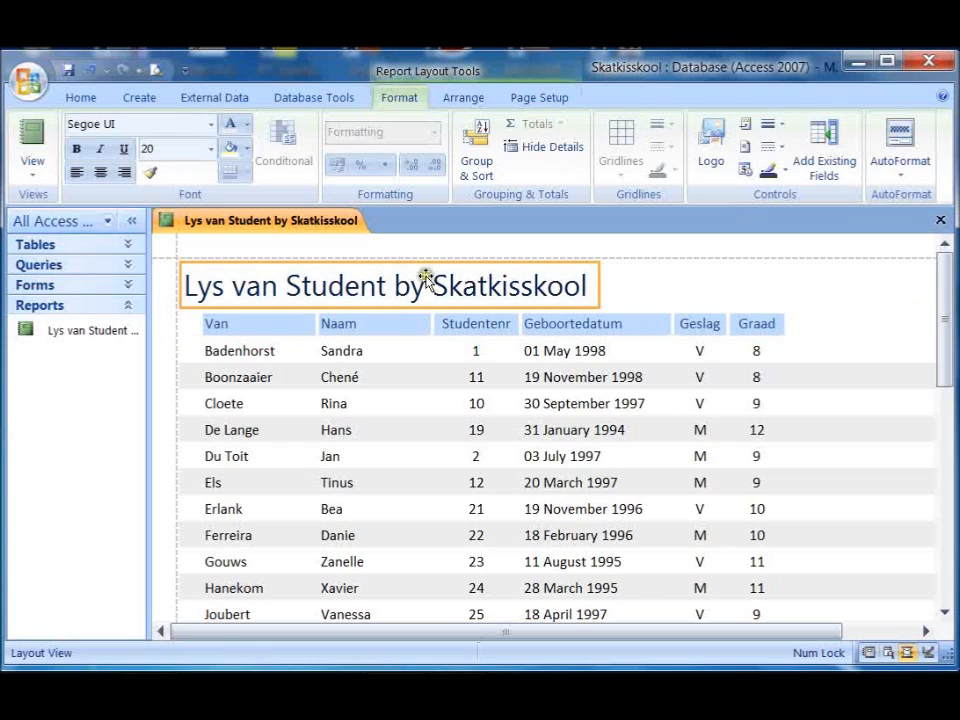
pyautogui.click(574, 284)
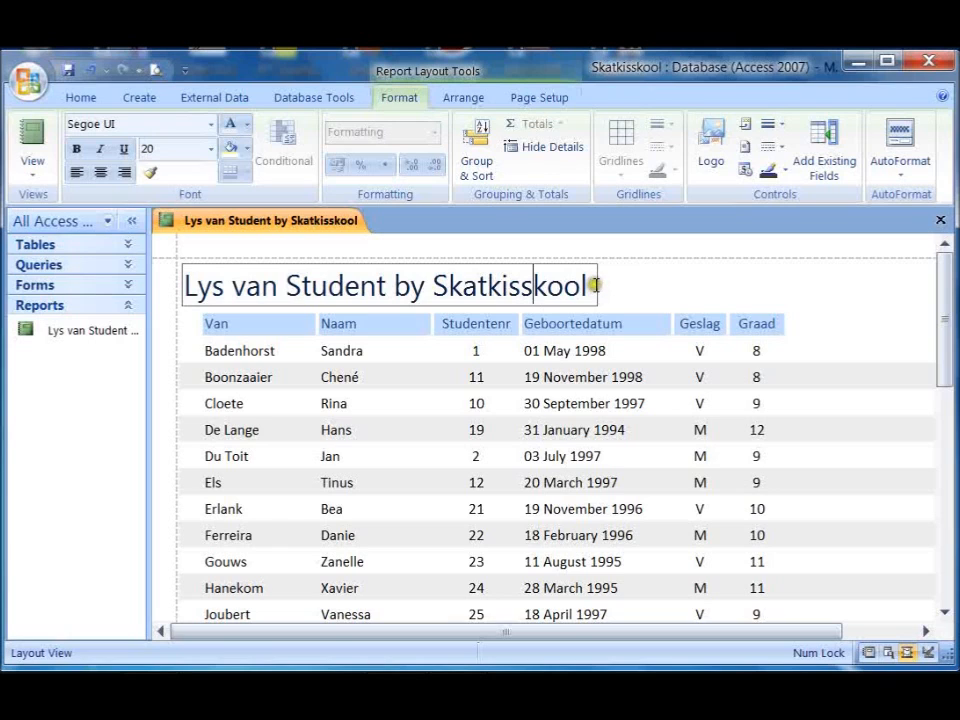
pyautogui.moveTo(599, 284); pyautogui.dragTo(786, 294)
pyautogui.click(194, 281)
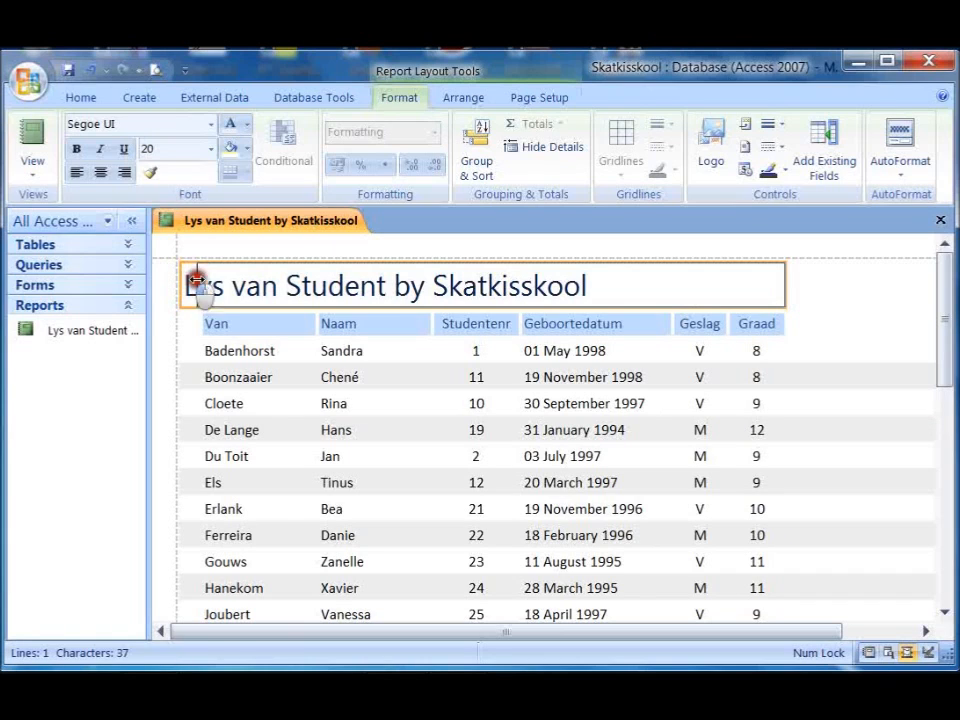
pyautogui.moveTo(201, 284); pyautogui.dragTo(200, 283)
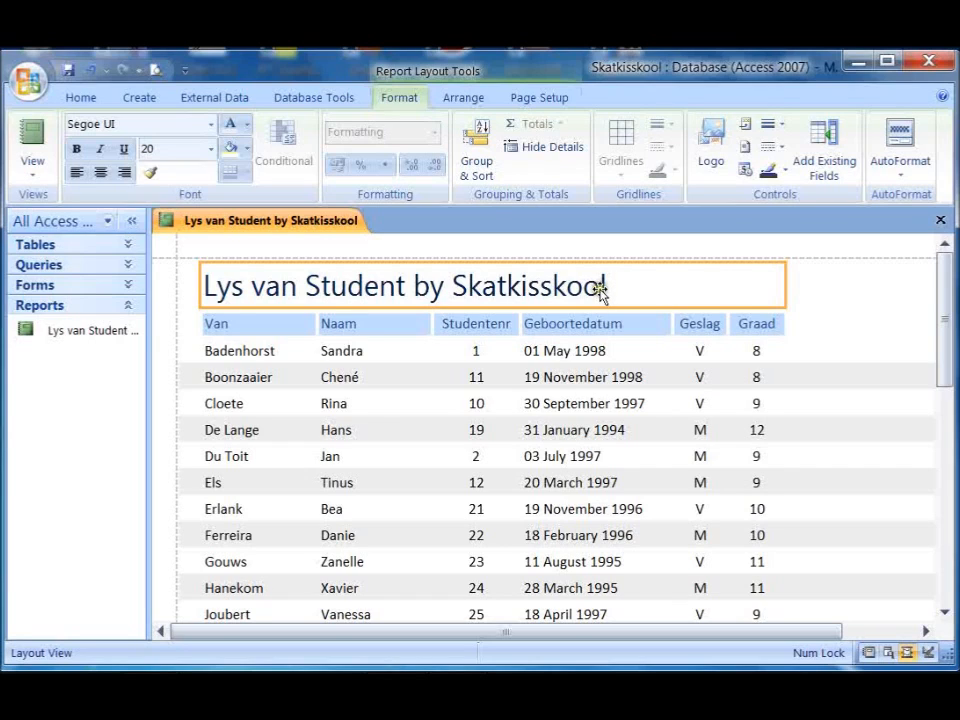
# - Right-align the report title, set its font size to 22 and narrow its box to fit the text closely
pyautogui.click(124, 172)
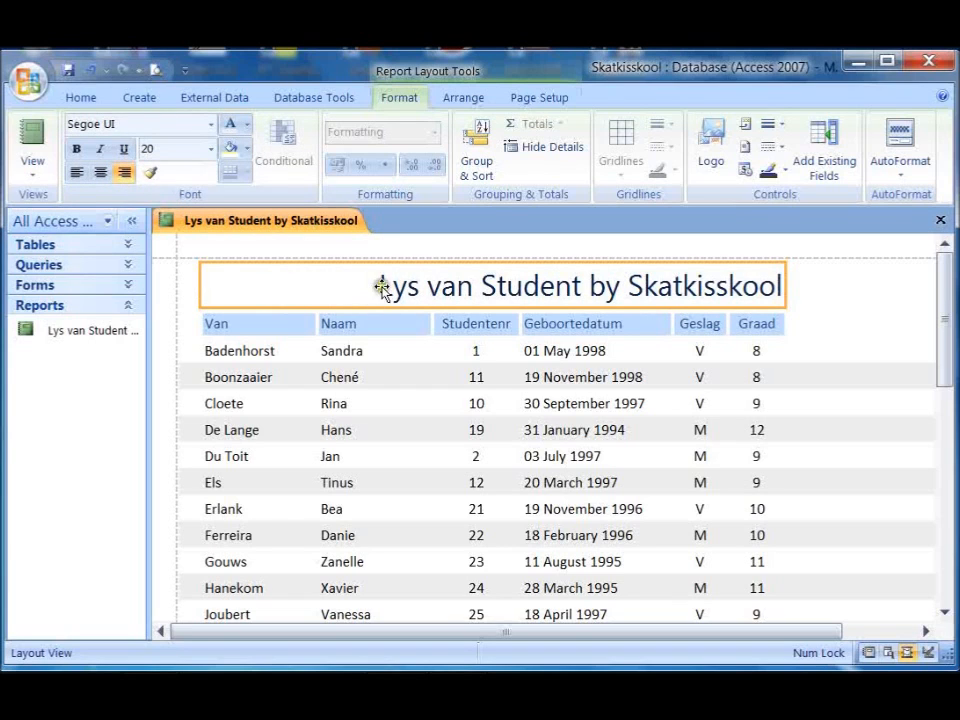
pyautogui.click(210, 148)
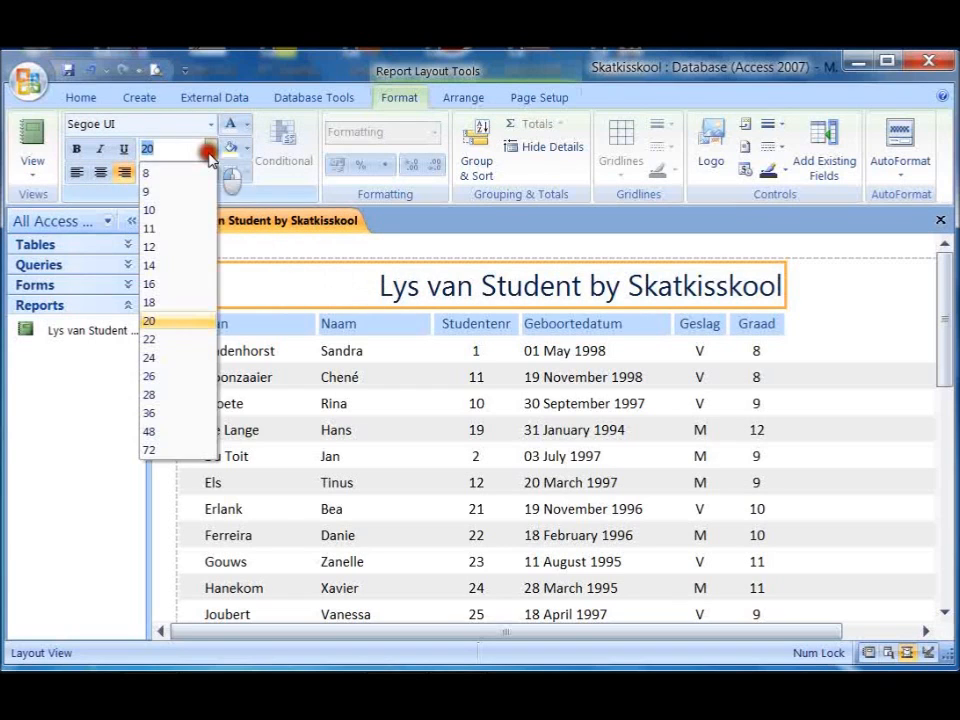
pyautogui.click(182, 339)
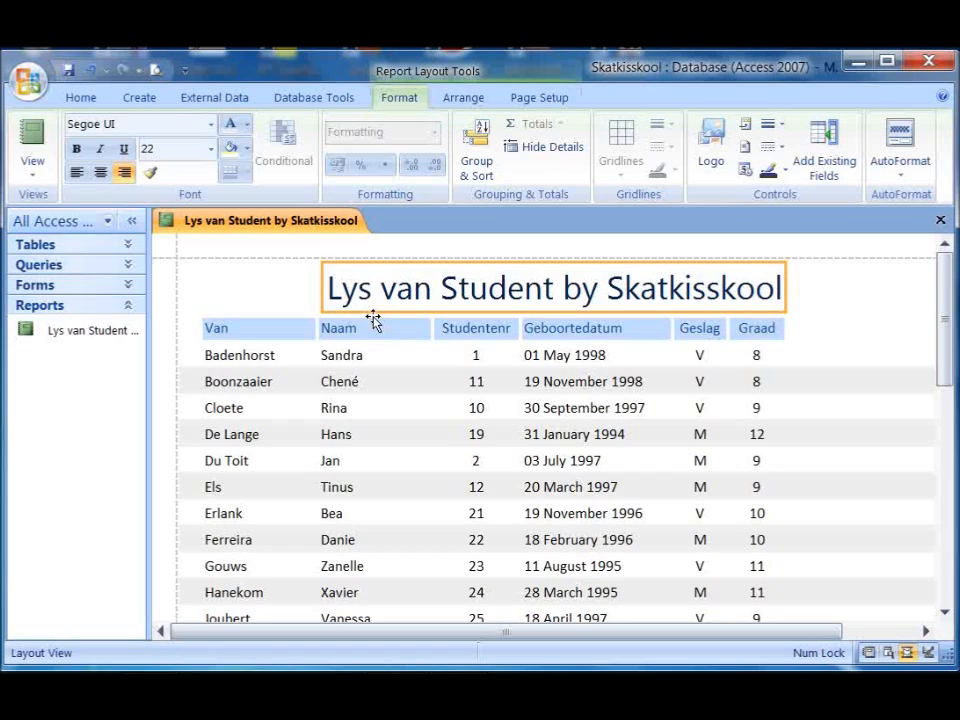
pyautogui.click(327, 287)
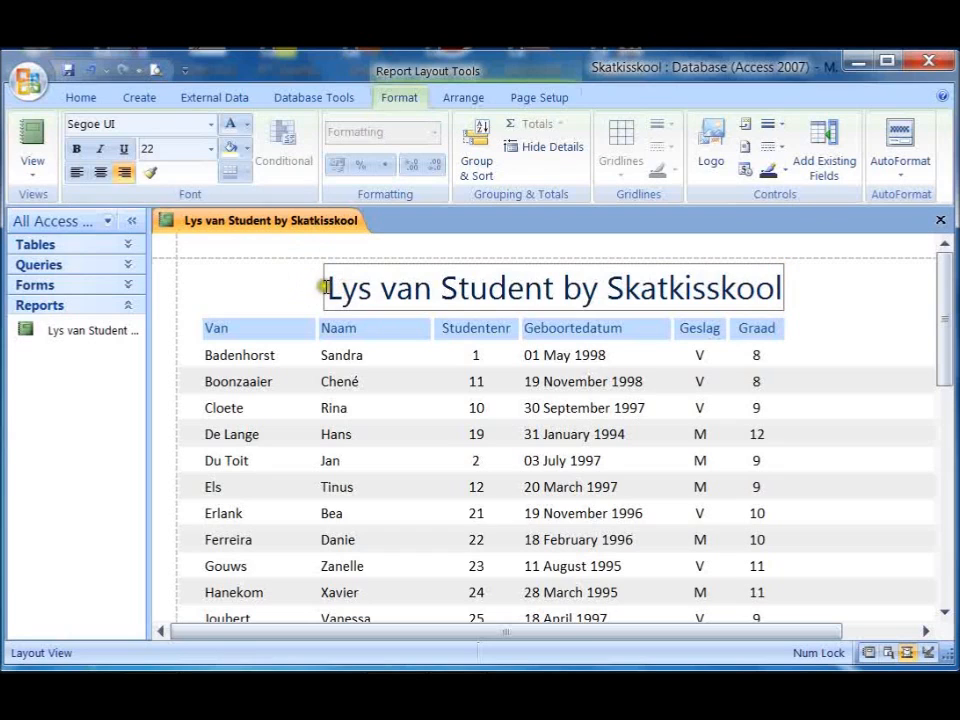
pyautogui.moveTo(323, 286)
pyautogui.mouseDown()
pyautogui.moveTo(202, 285)
pyautogui.moveTo(321, 285)
pyautogui.mouseUp()
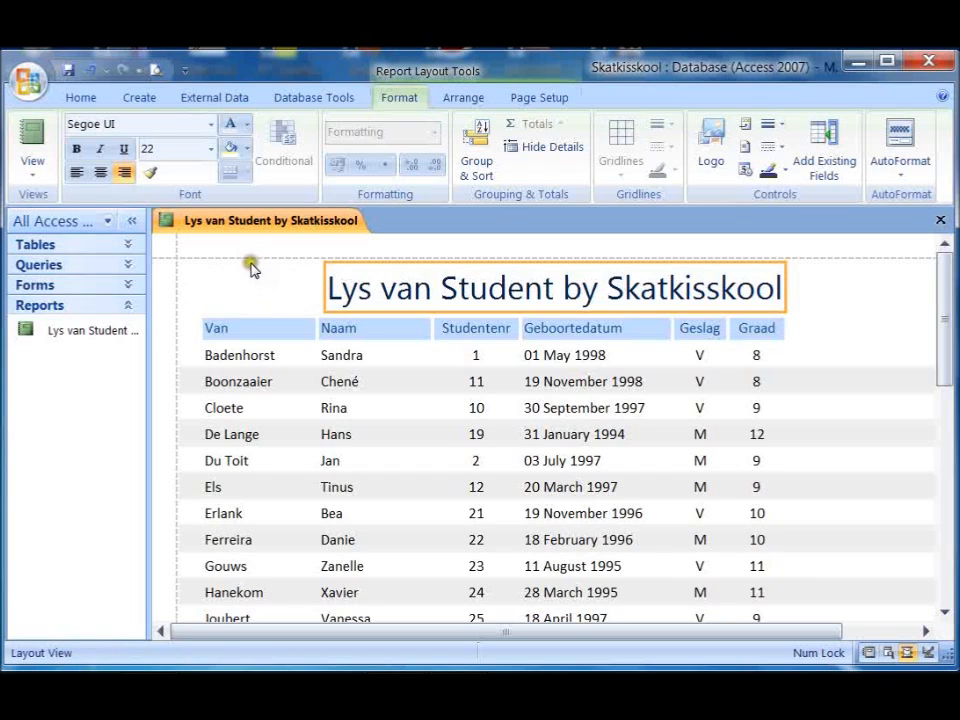
# - Fill the report title's background with a medium greyish blue and deselect the title
pyautogui.click(246, 148)
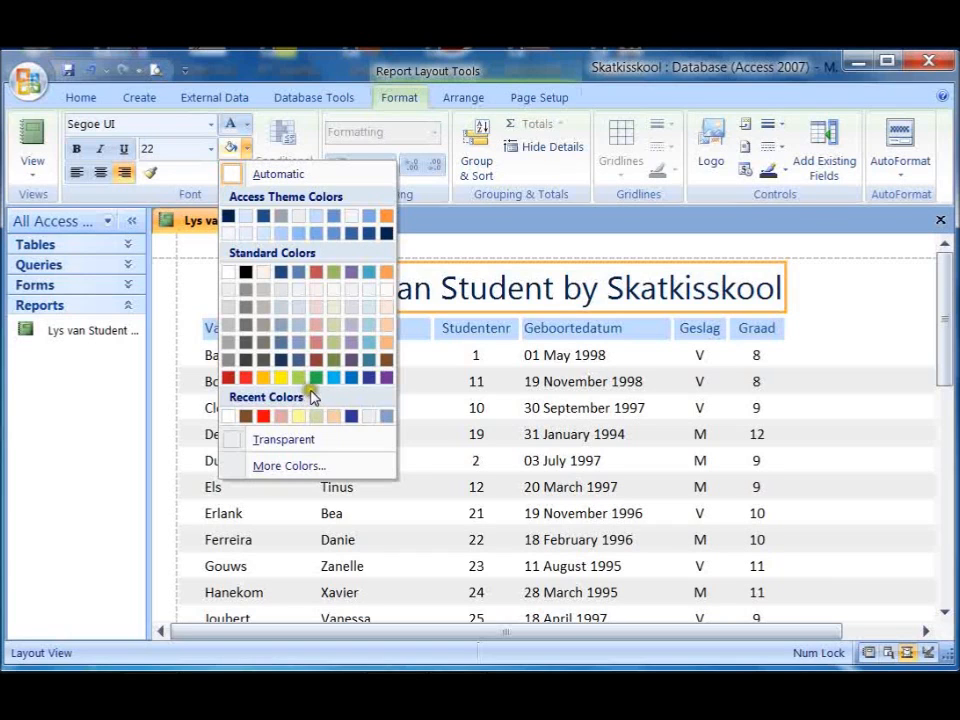
pyautogui.click(300, 322)
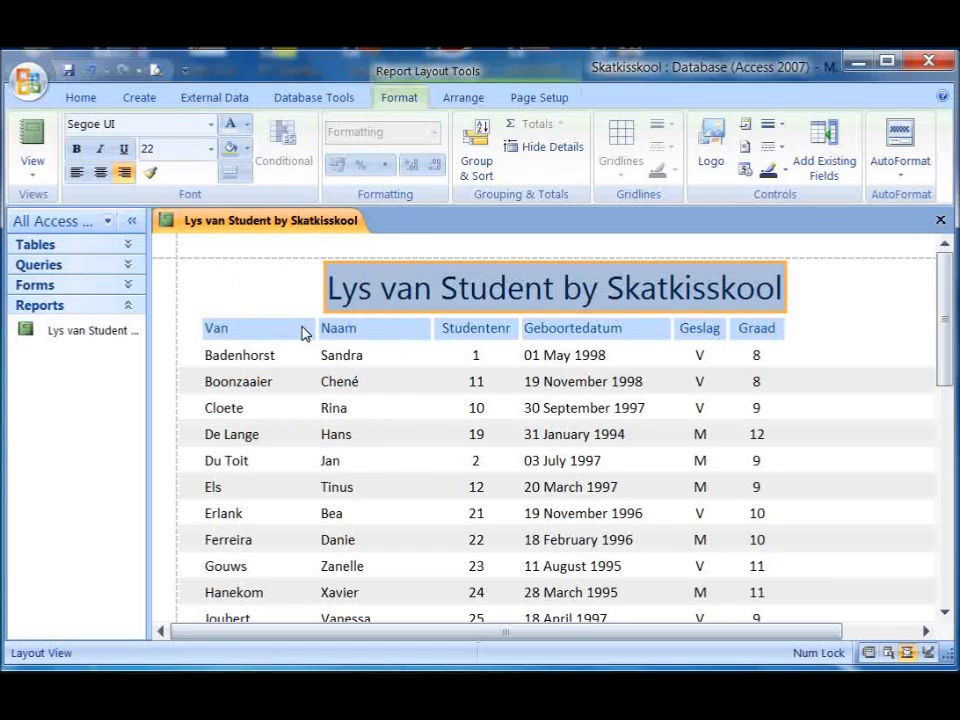
pyautogui.click(270, 292)
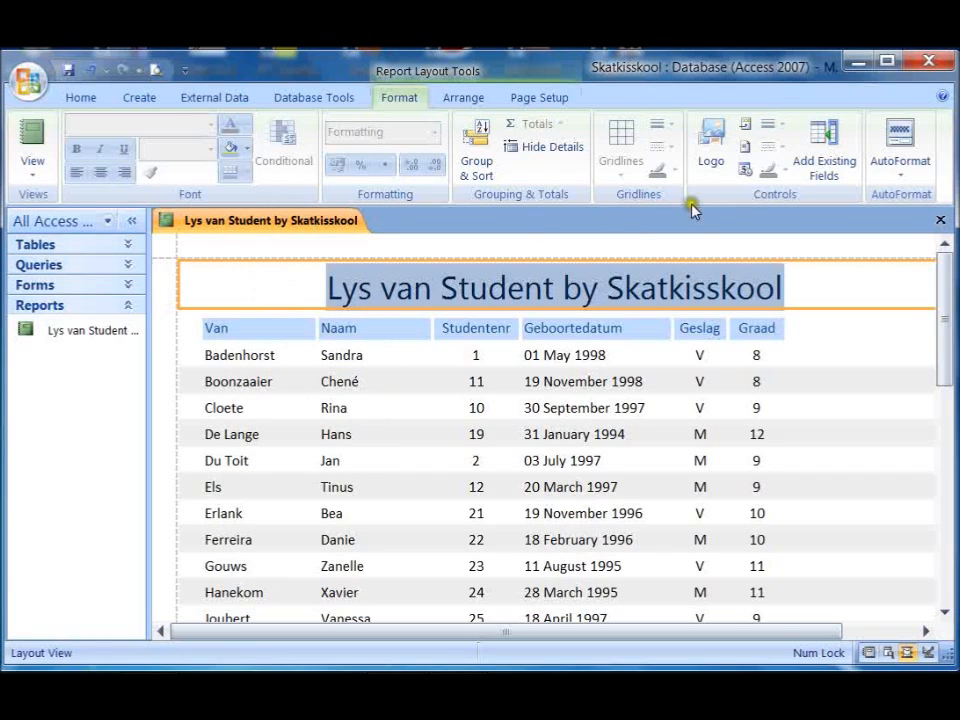
# - Insert the Skoolwapen picture from the RTT\Skatkisskool documents folder as the report's logo
pyautogui.click(711, 150)
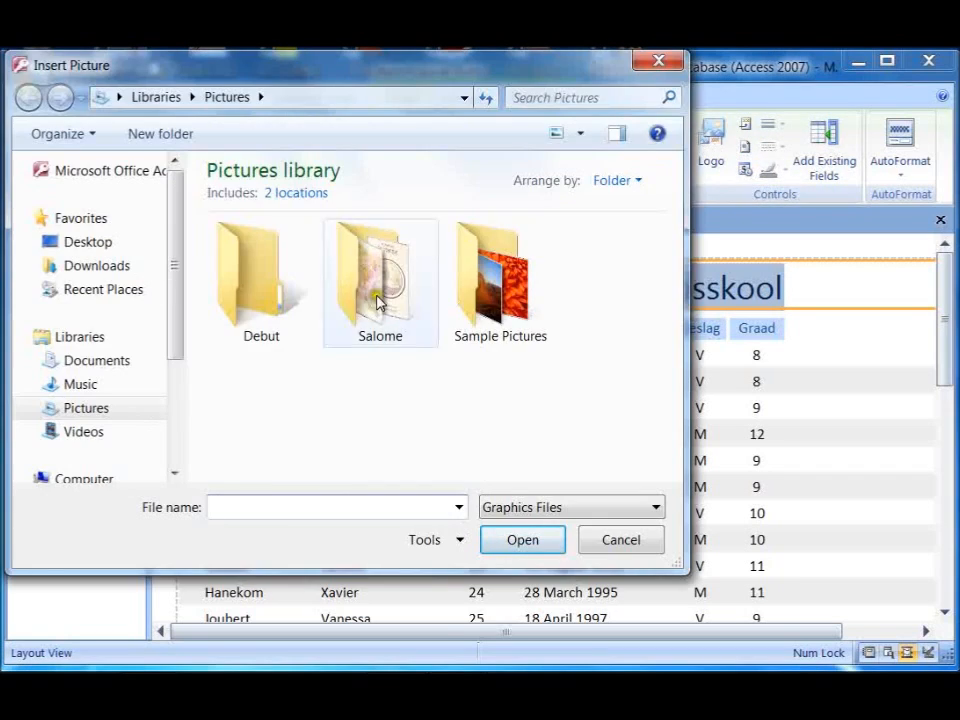
pyautogui.click(100, 360)
pyautogui.doubleClick(255, 283)
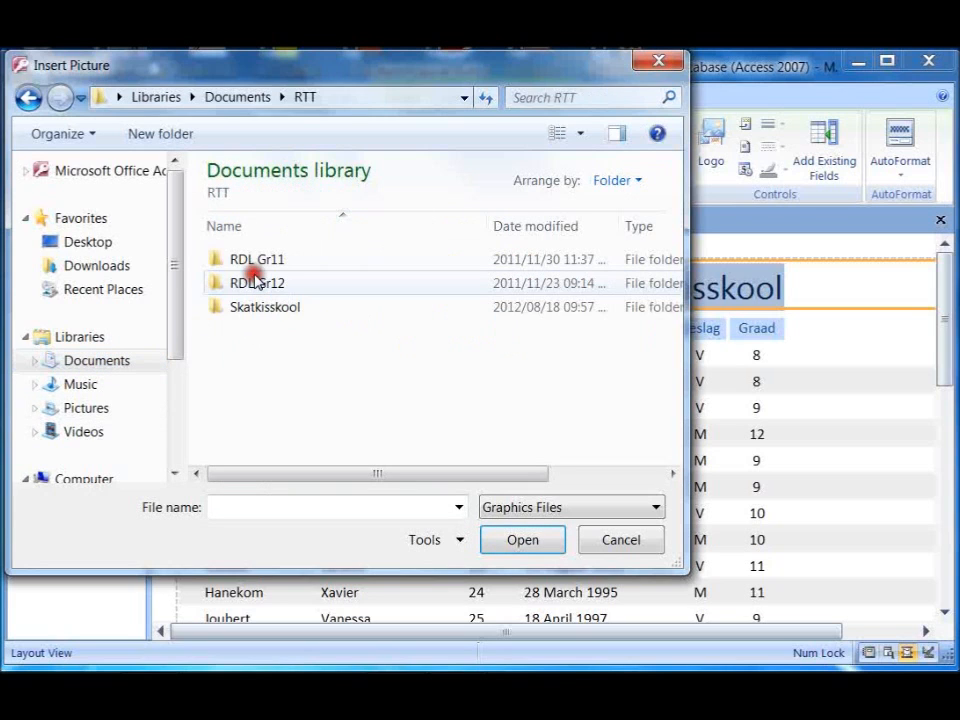
pyautogui.doubleClick(251, 306)
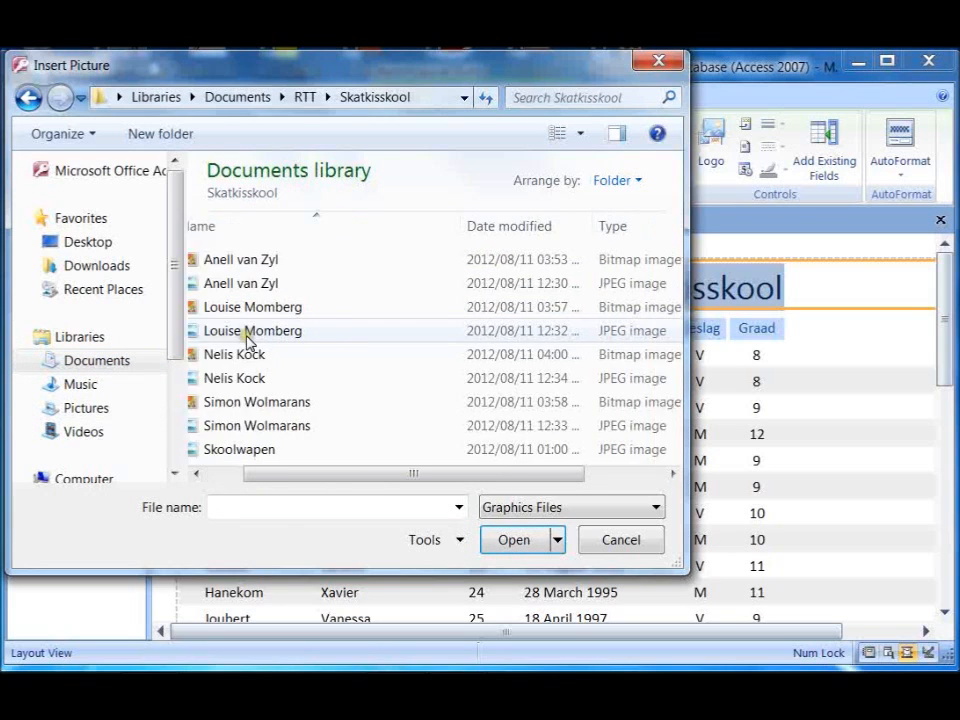
pyautogui.click(249, 447)
pyautogui.doubleClick(249, 447)
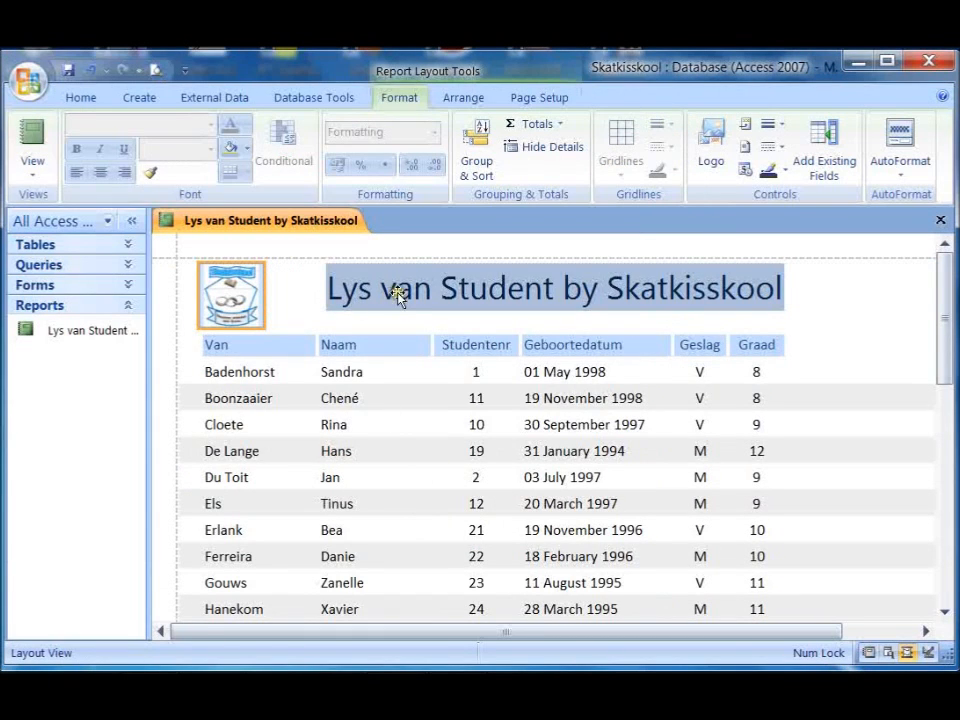
# - Undo the logo insertion and the report title's background fill
pyautogui.click(401, 293)
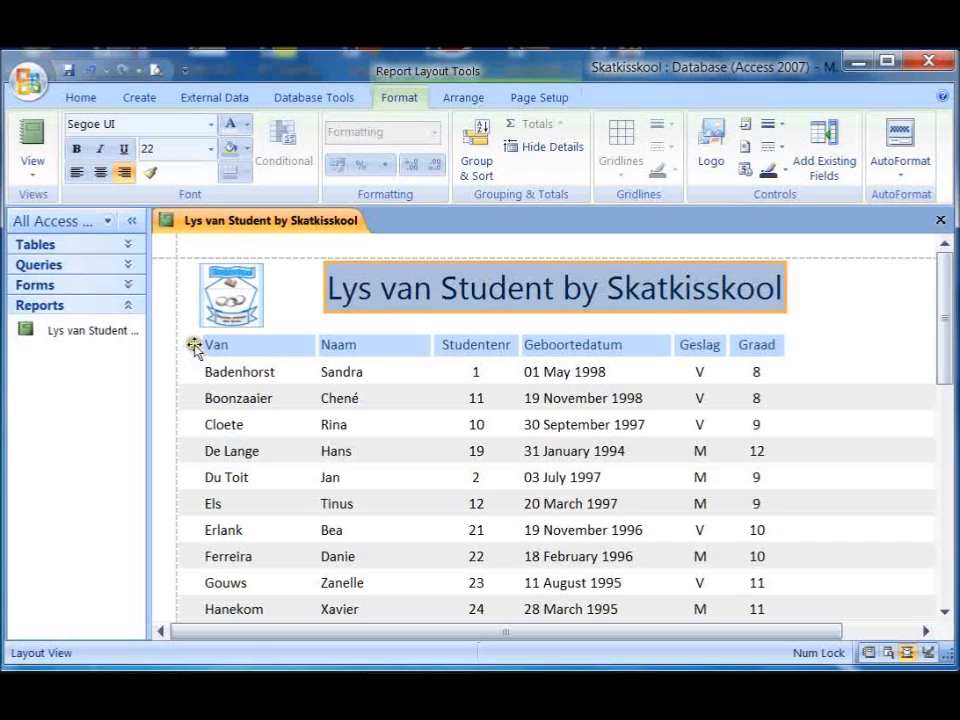
pyautogui.click(287, 374)
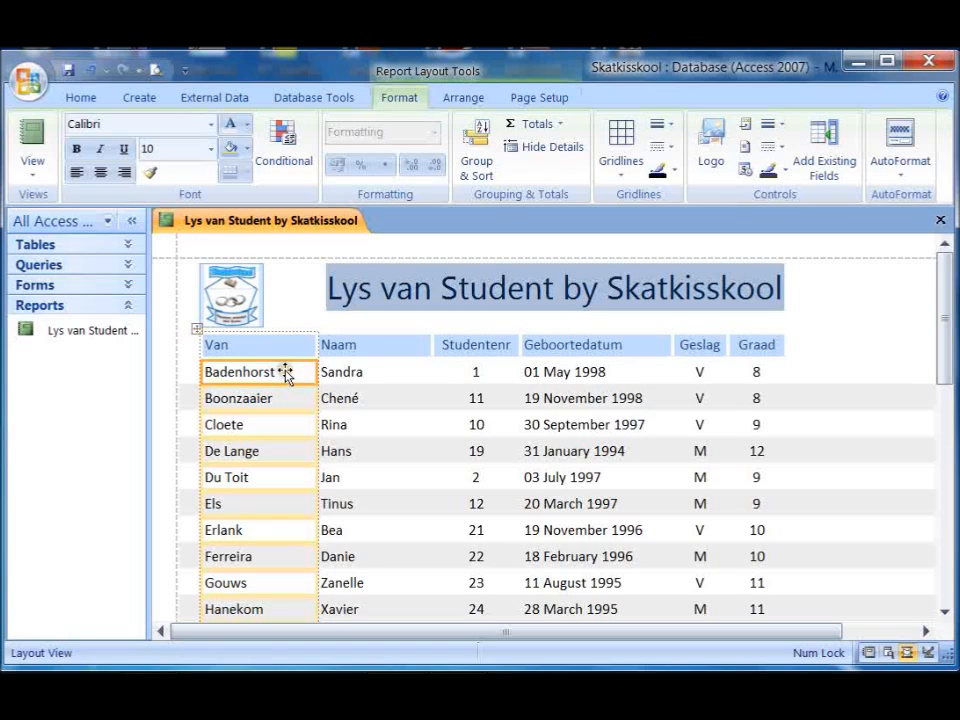
pyautogui.click(190, 374)
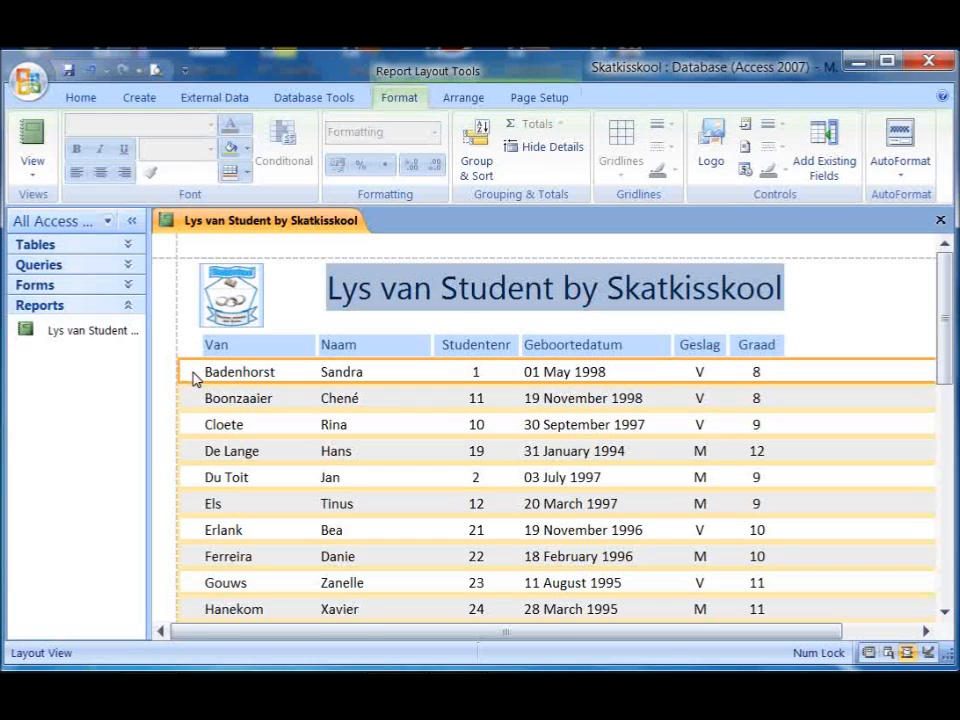
pyautogui.click(69, 70)
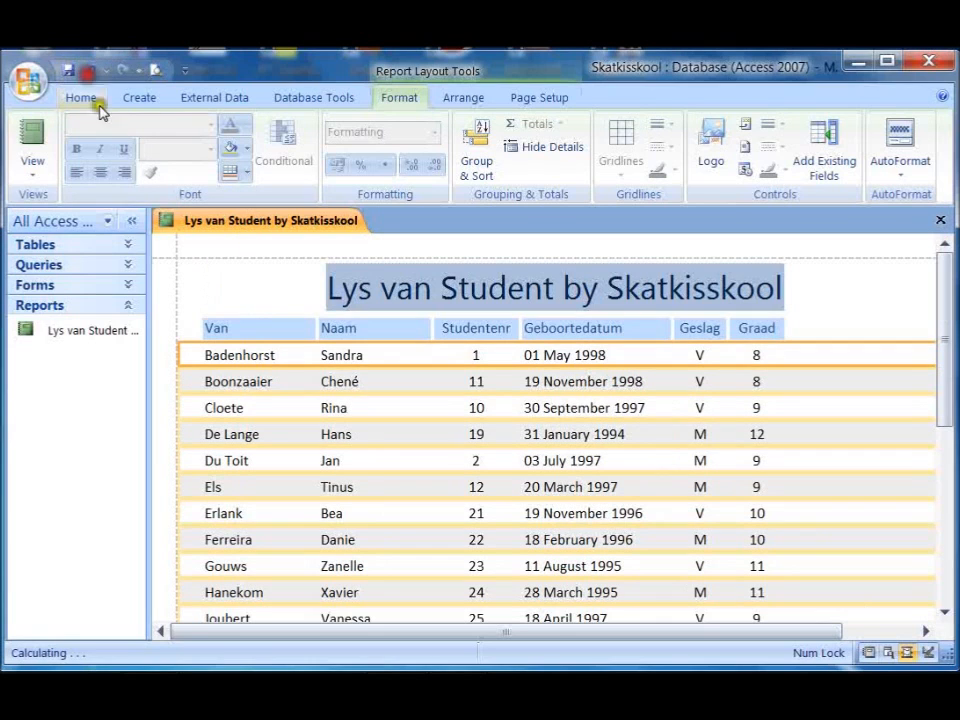
pyautogui.click(91, 72)
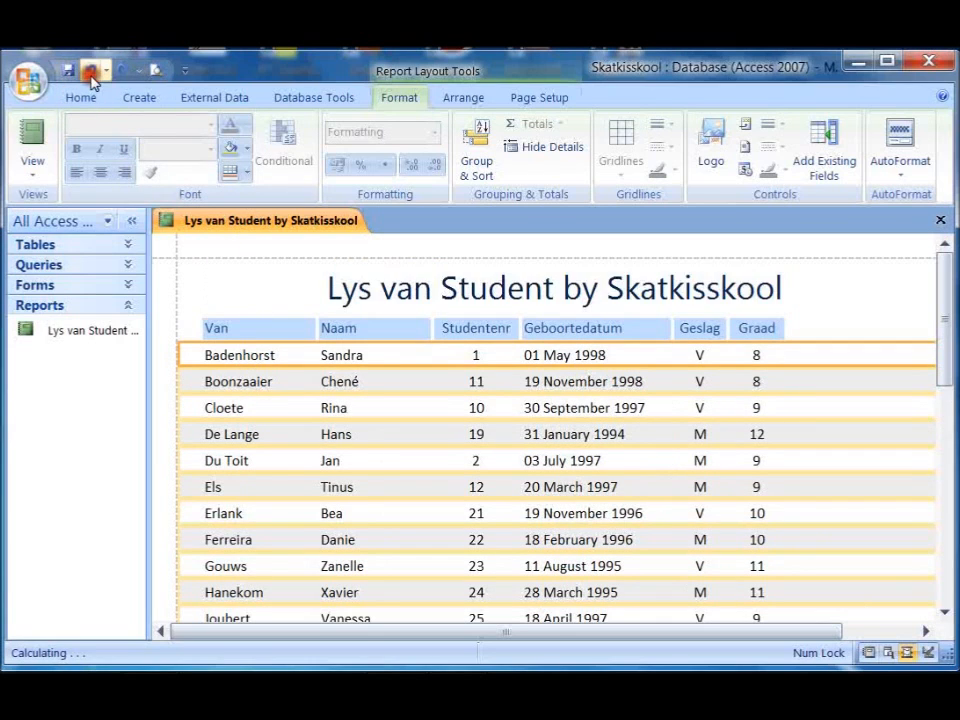
pyautogui.click(177, 336)
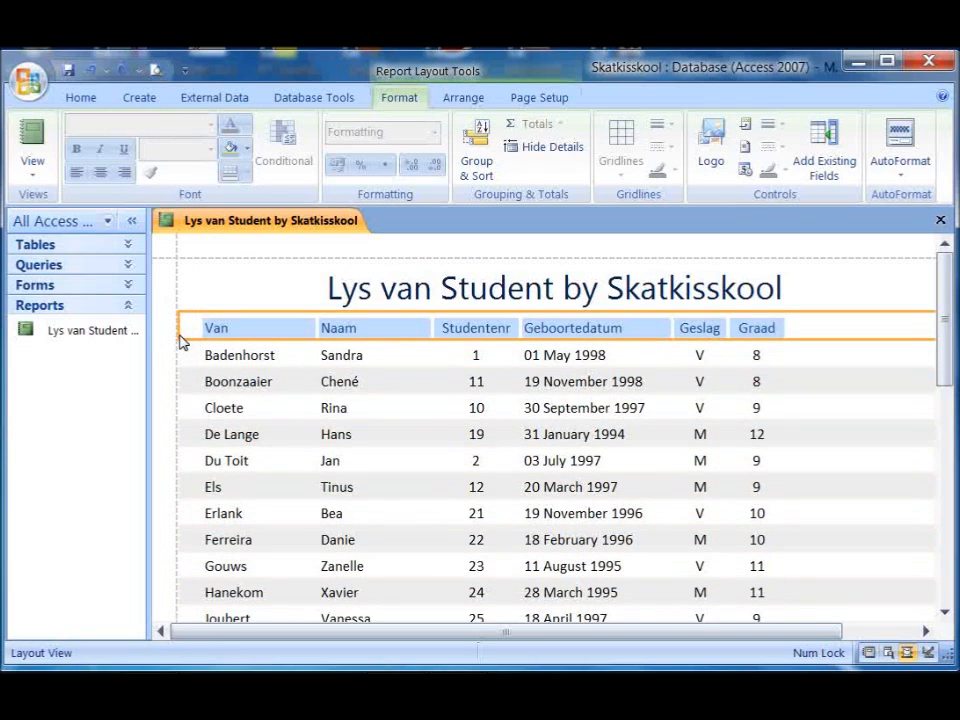
pyautogui.scroll(-10, 512, 415)
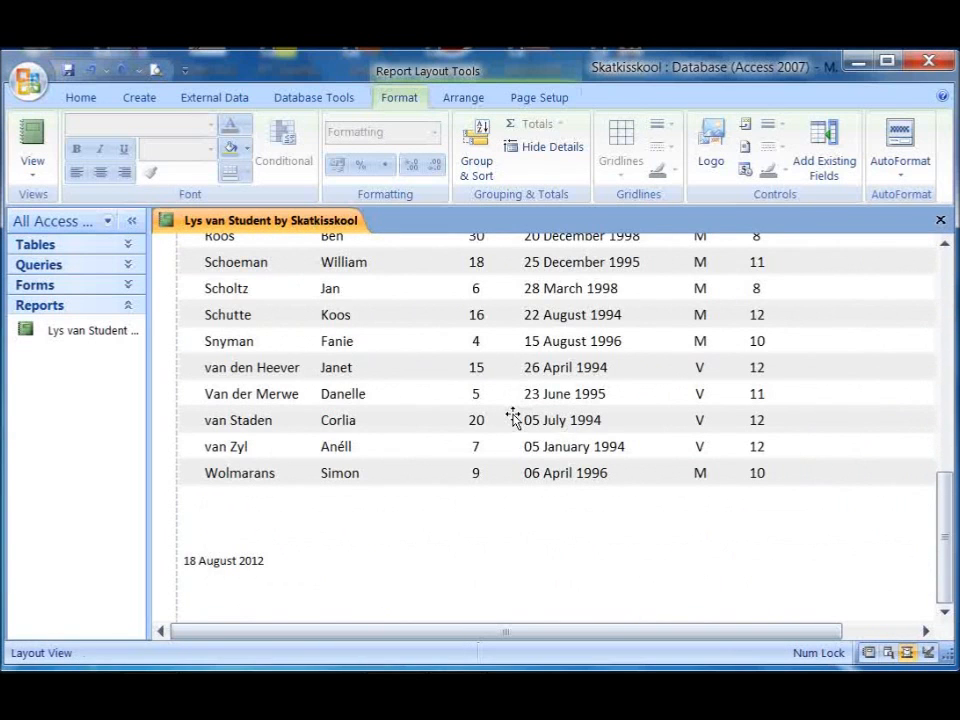
pyautogui.scroll(10, 512, 415)
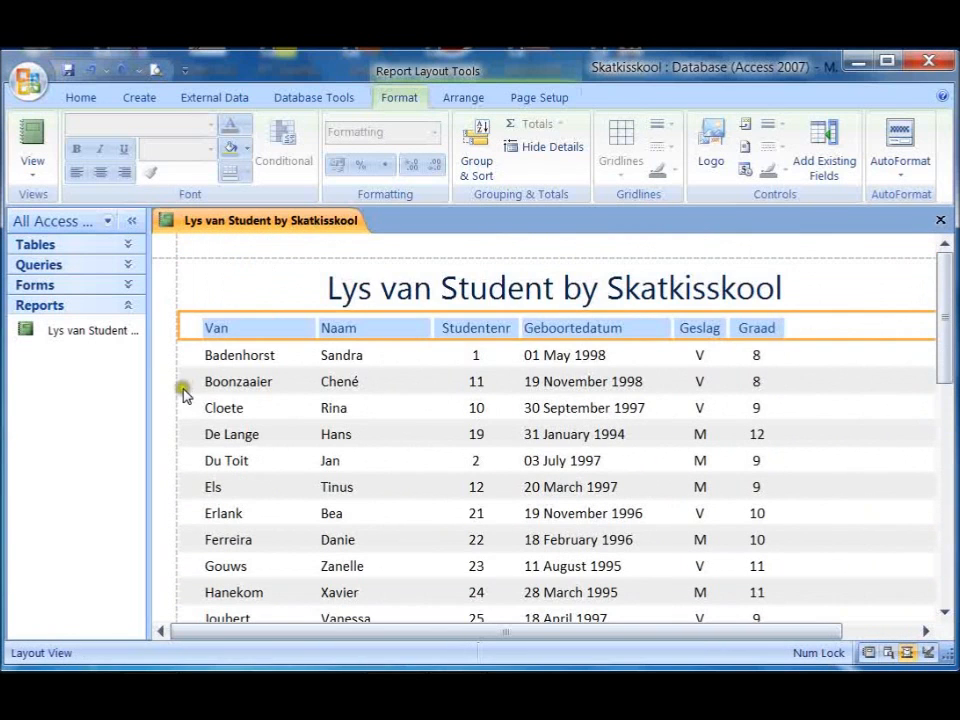
# - Fill the Van column's data cells with dark blue and give their text a light font colour
pyautogui.click(247, 360)
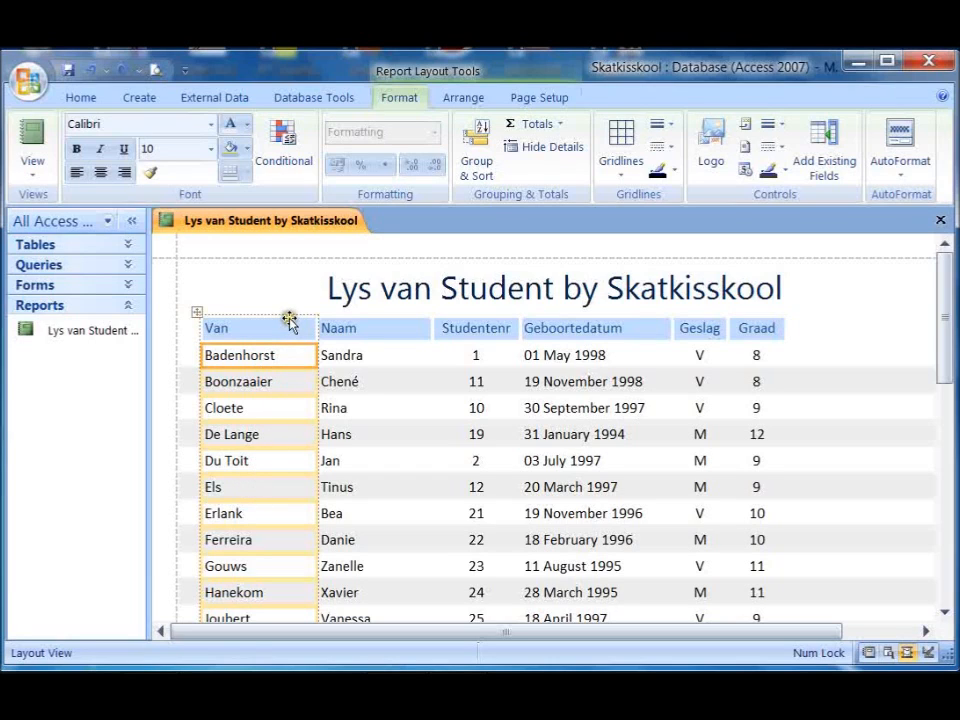
pyautogui.click(246, 152)
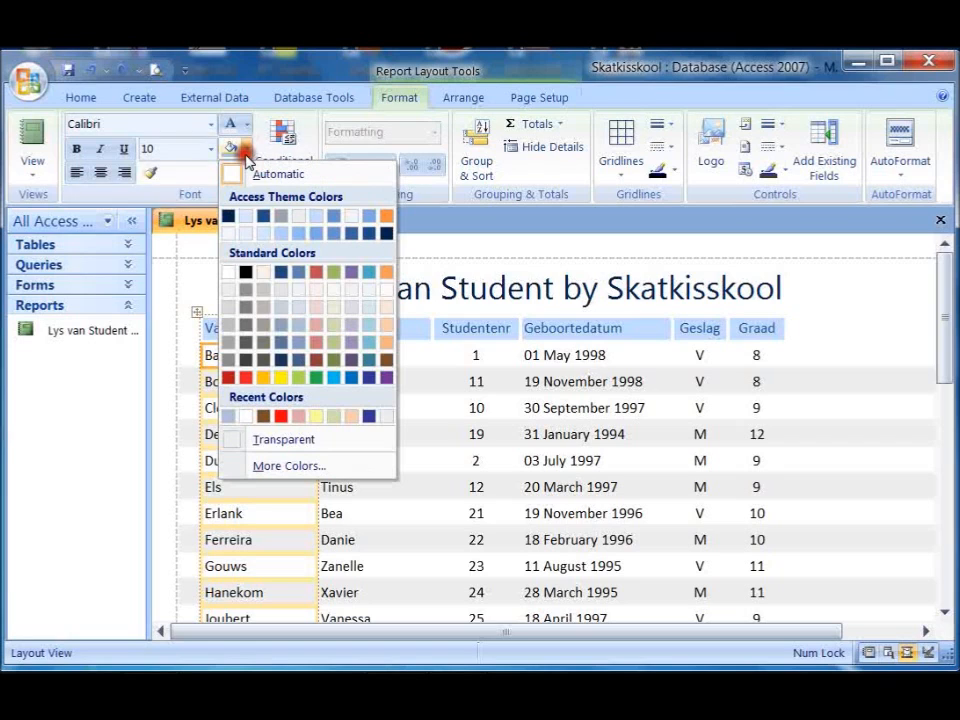
pyautogui.click(281, 366)
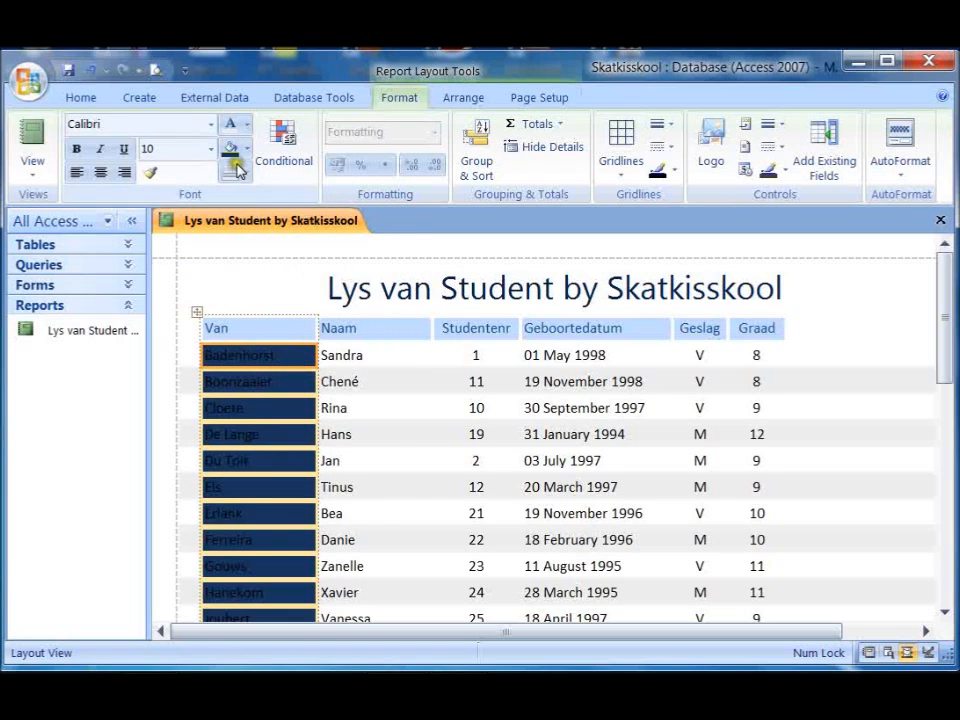
pyautogui.click(233, 127)
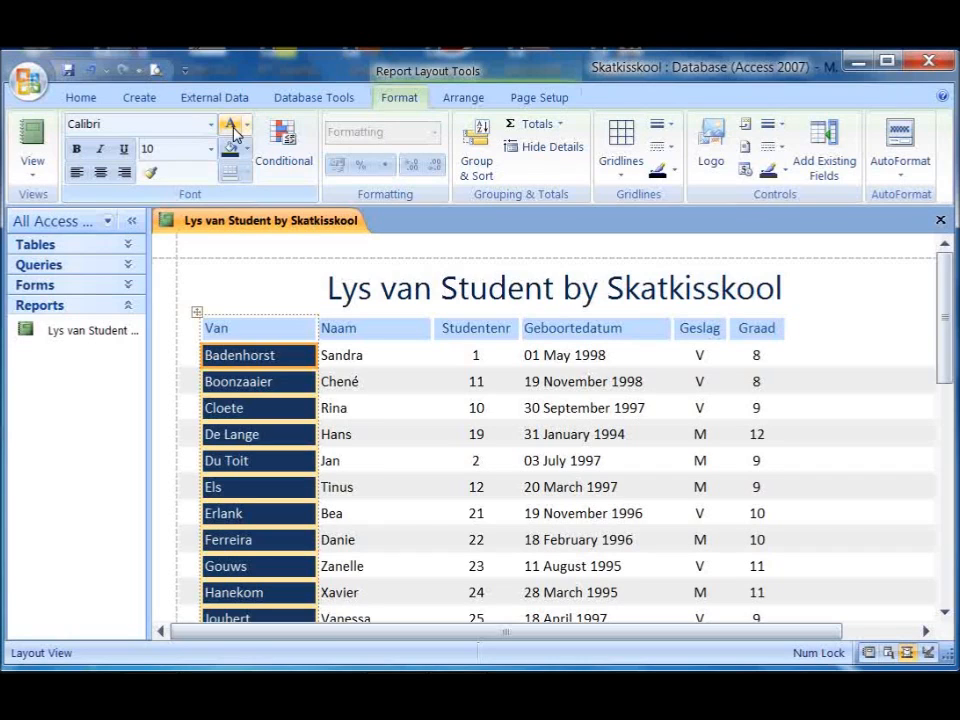
pyautogui.click(363, 354)
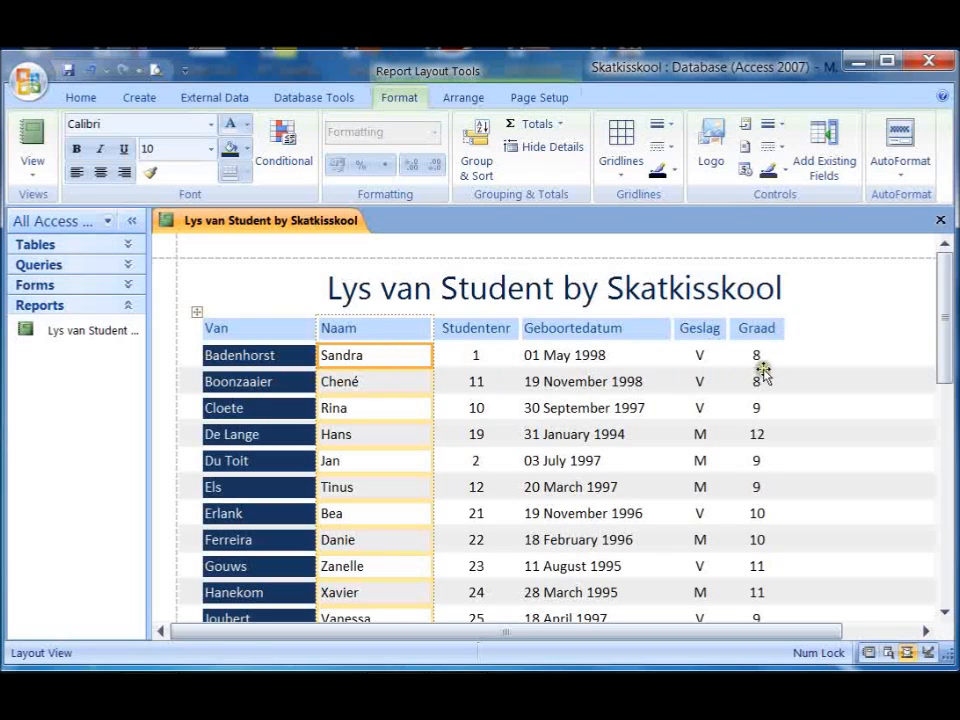
pyautogui.click(495, 357)
pyautogui.click(572, 357)
pyautogui.click(697, 362)
pyautogui.click(756, 362)
pyautogui.scroll(-3, 433, 390)
pyautogui.scroll(-8, 433, 390)
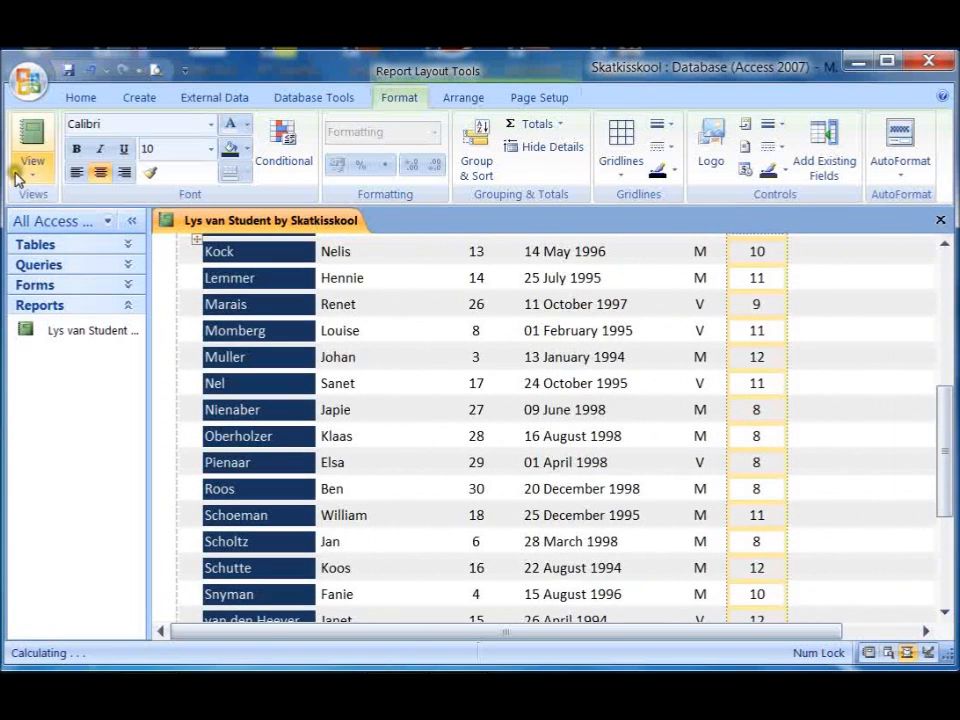
# - Switch the report to Design View, check the coloured Van column in Print Preview and close the preview
pyautogui.click(17, 172)
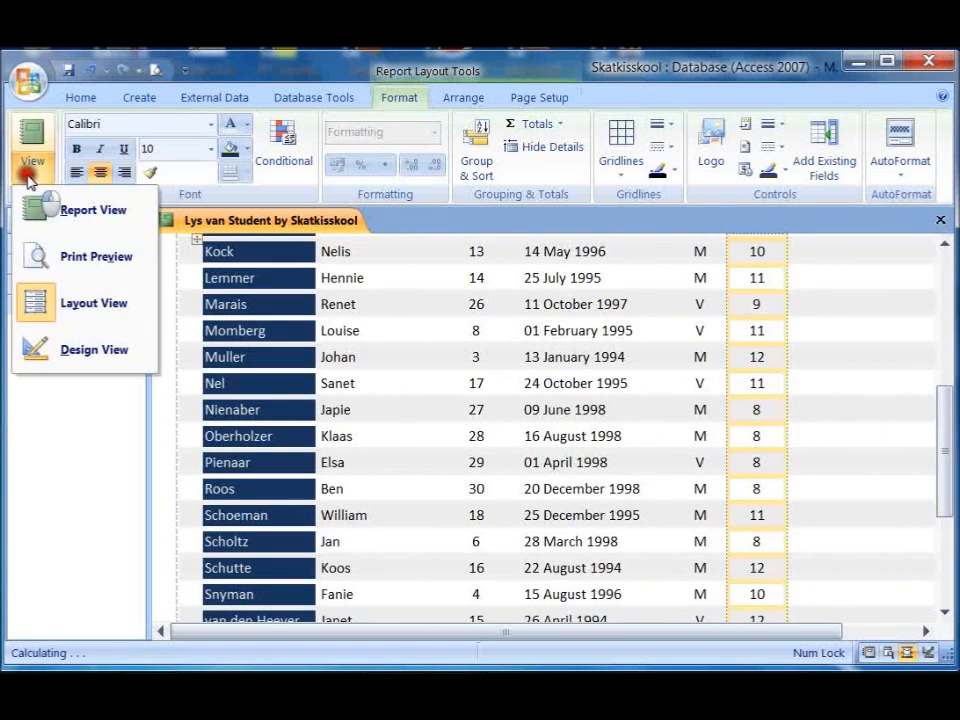
pyautogui.click(66, 353)
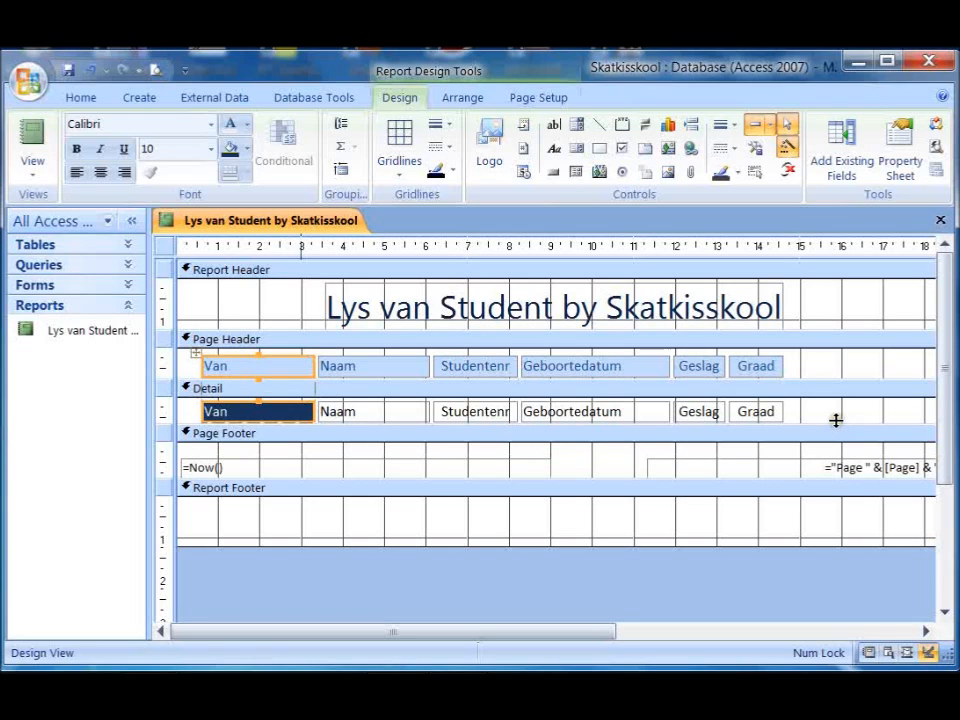
pyautogui.click(32, 167)
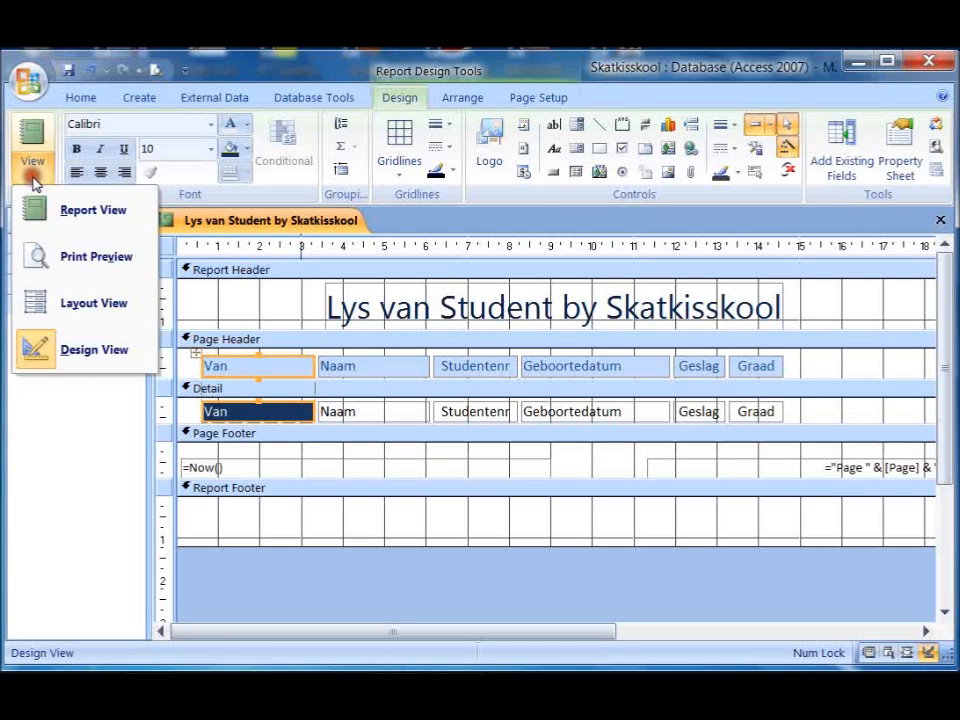
pyautogui.click(88, 257)
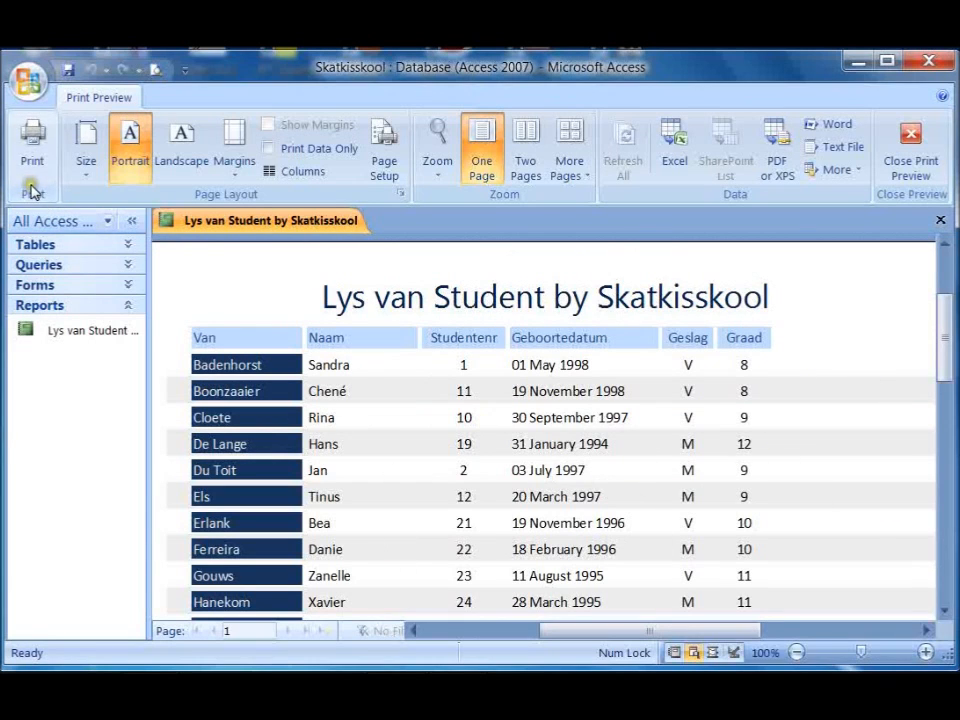
pyautogui.click(907, 170)
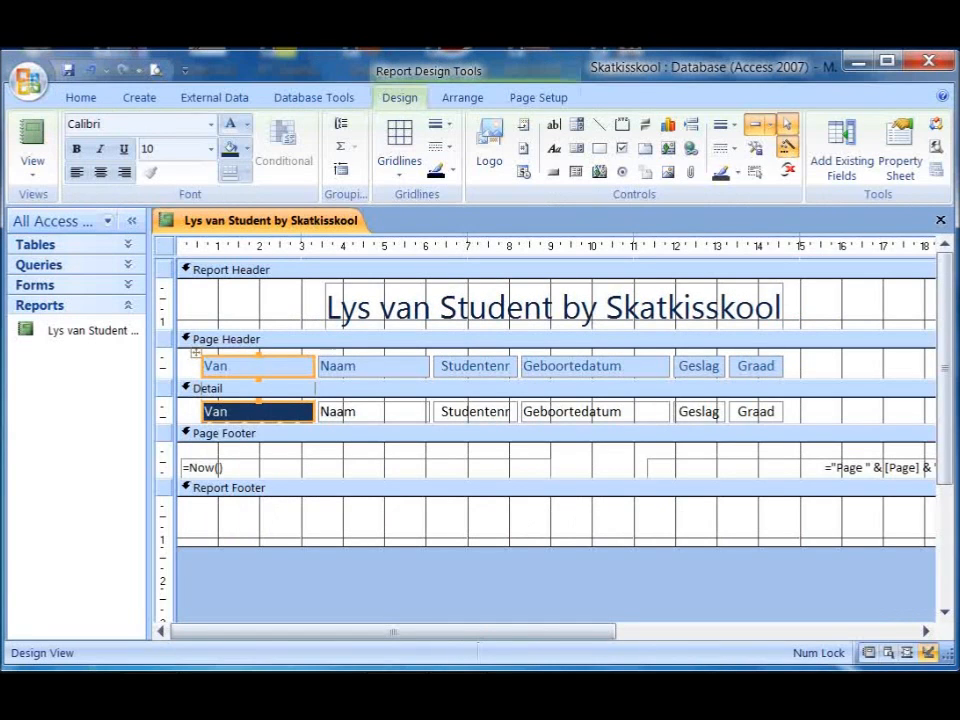
# - Set the Detail section's alternate fill colour to None
pyautogui.click(822, 420)
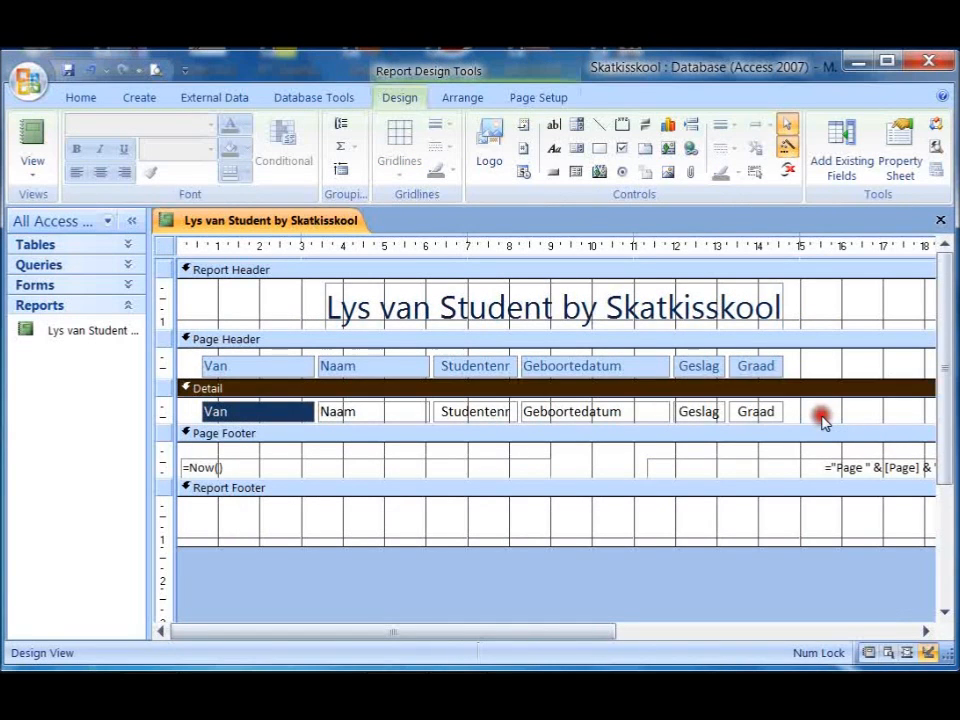
pyautogui.rightClick(822, 420)
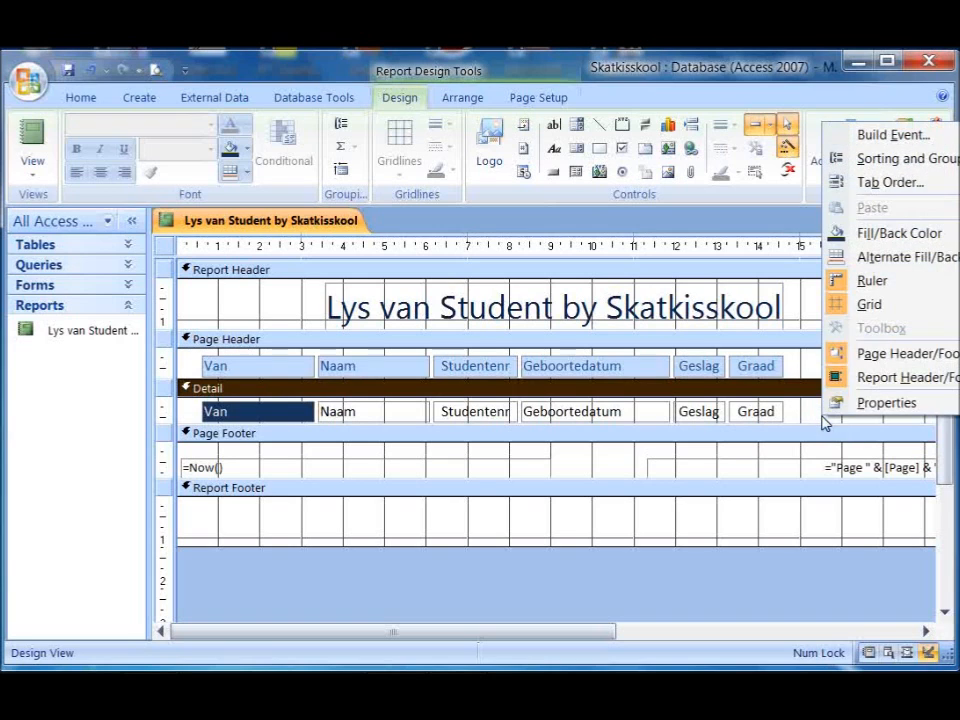
pyautogui.moveTo(876, 262)
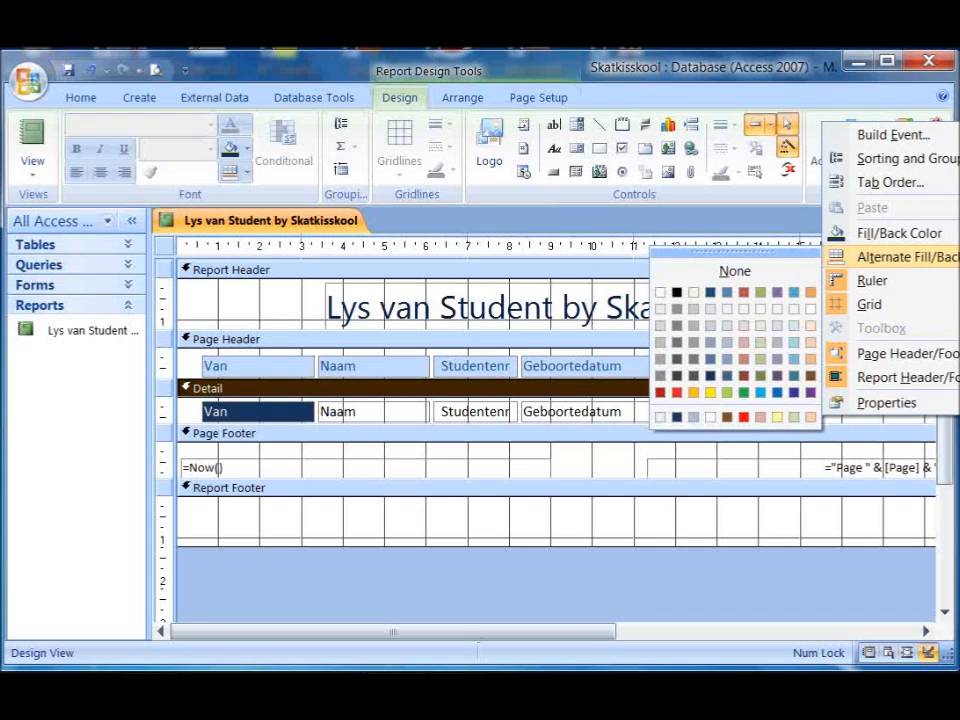
pyautogui.click(760, 272)
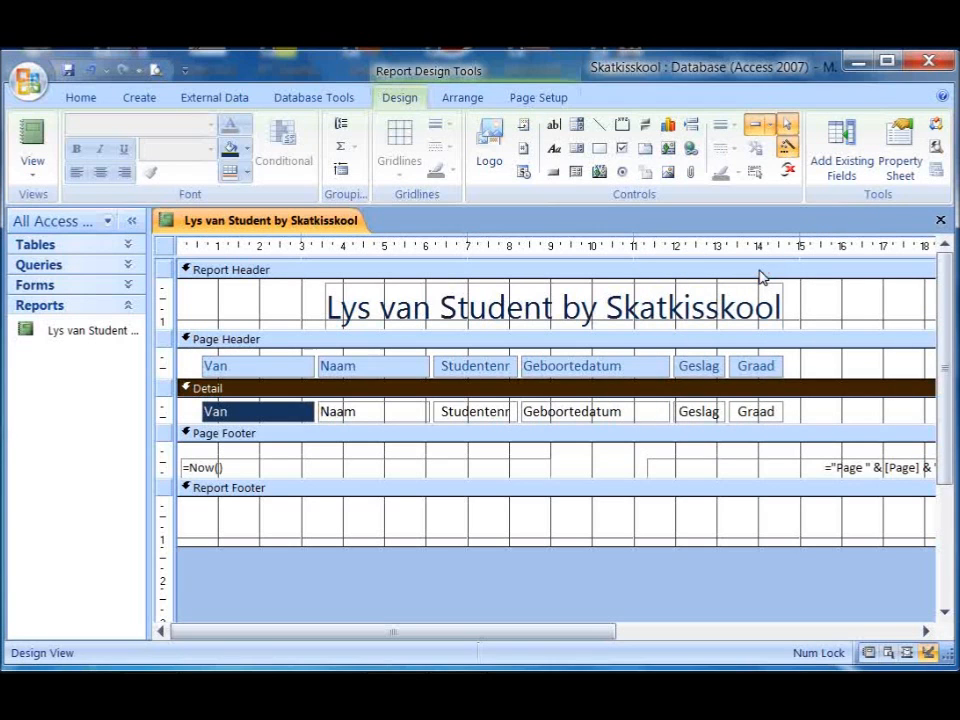
# - Preview the report's row shading as printed and return to Design View
pyautogui.click(32, 163)
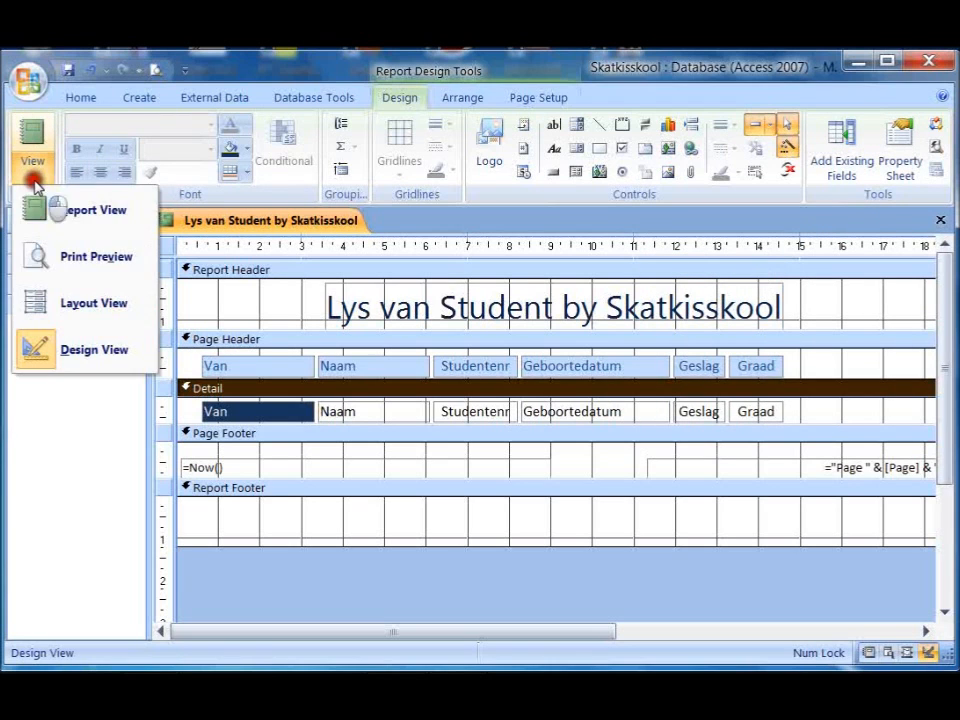
pyautogui.click(40, 260)
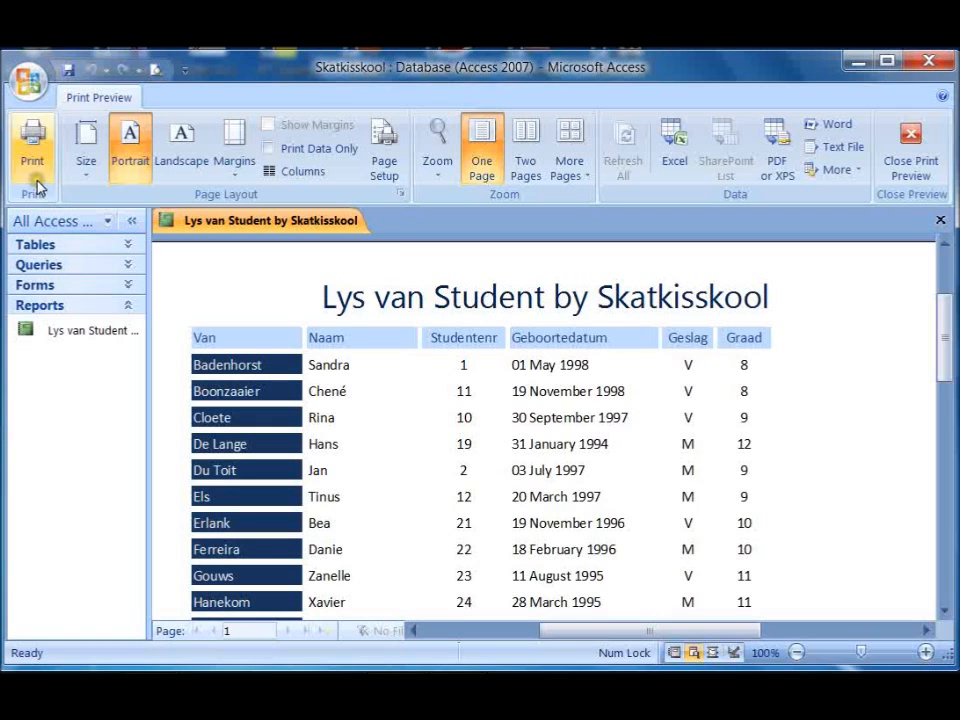
pyautogui.click(908, 170)
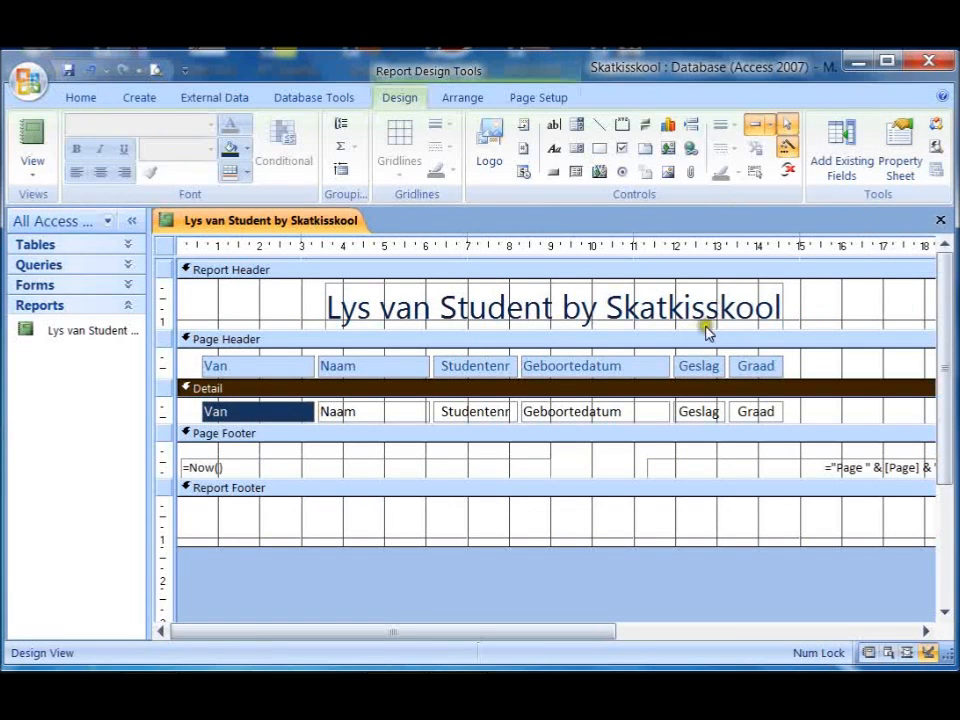
# - Examine the commands offered for the Graad heading and the Graad and Geslag detail fields, and preview the report
pyautogui.click(760, 370)
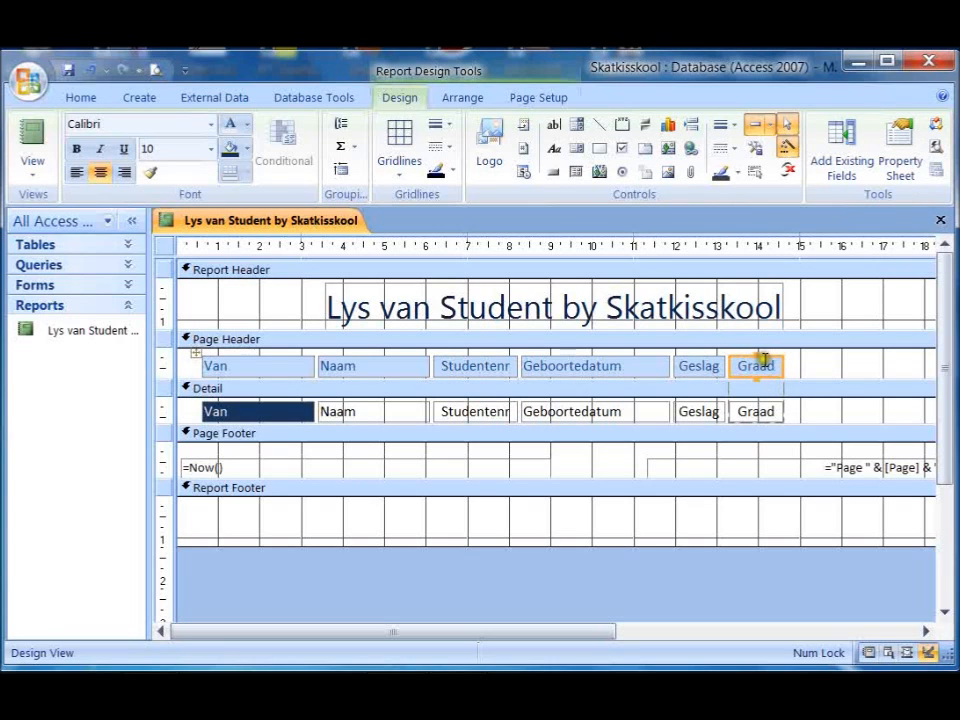
pyautogui.rightClick(763, 366)
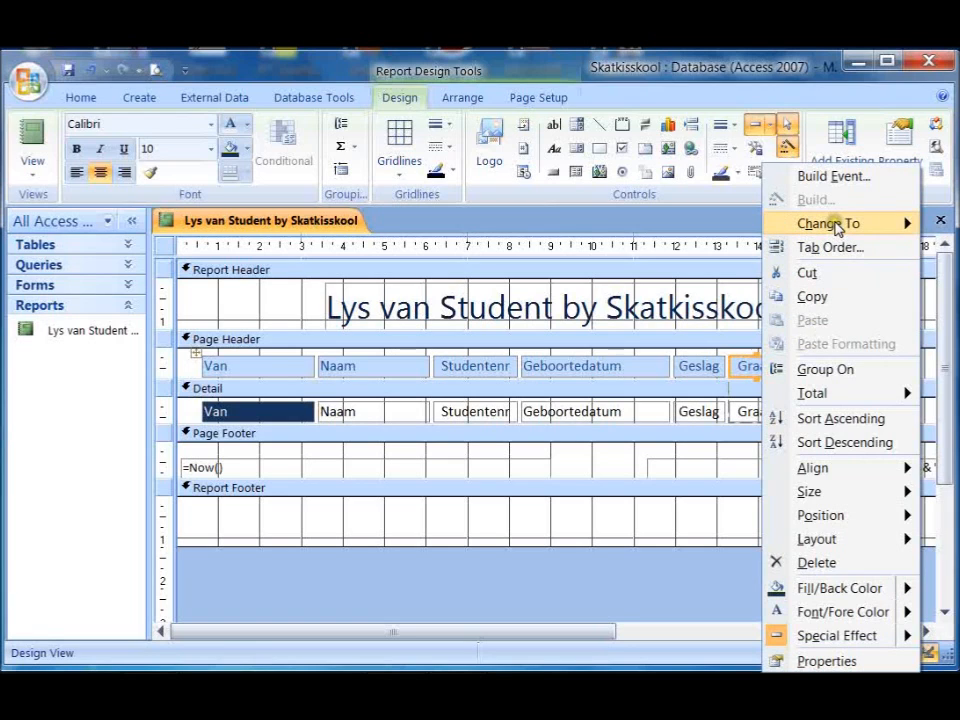
pyautogui.moveTo(836, 228)
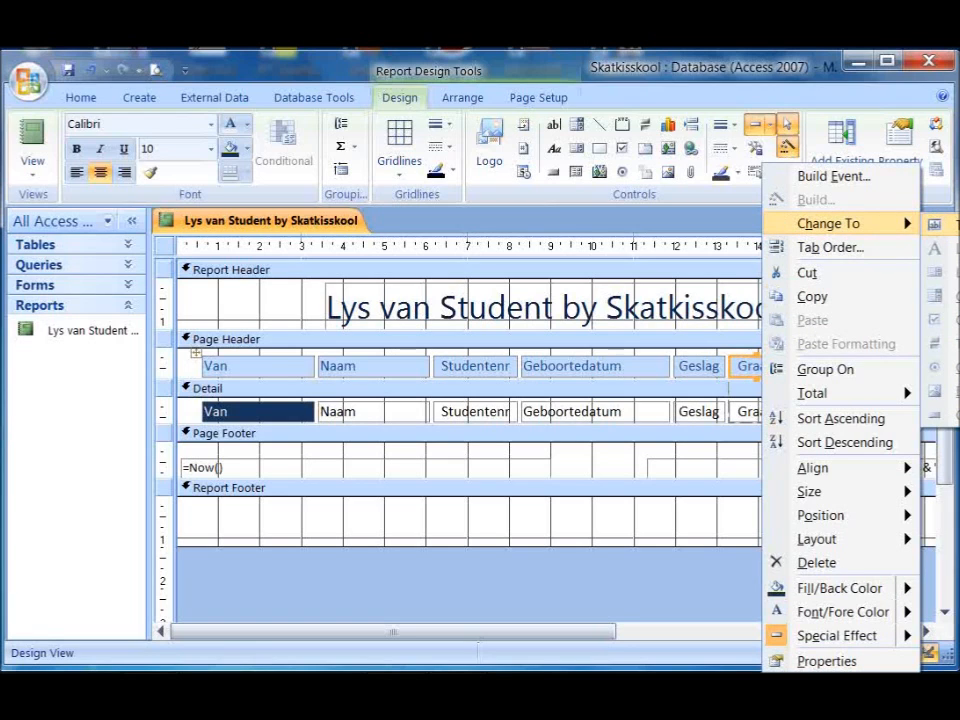
pyautogui.click(745, 416)
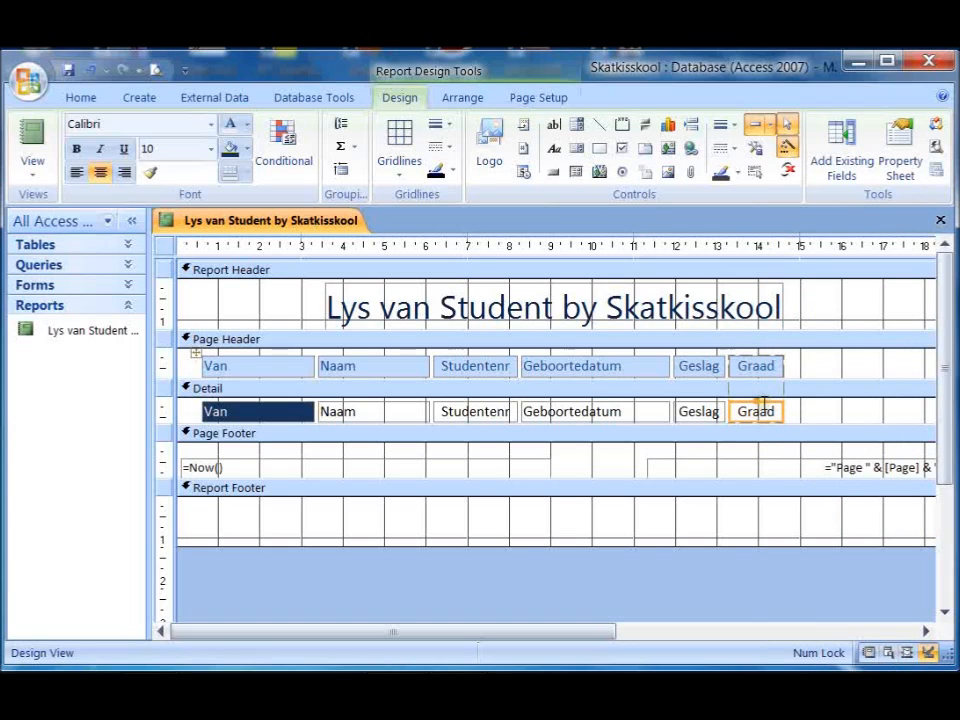
pyautogui.rightClick(762, 414)
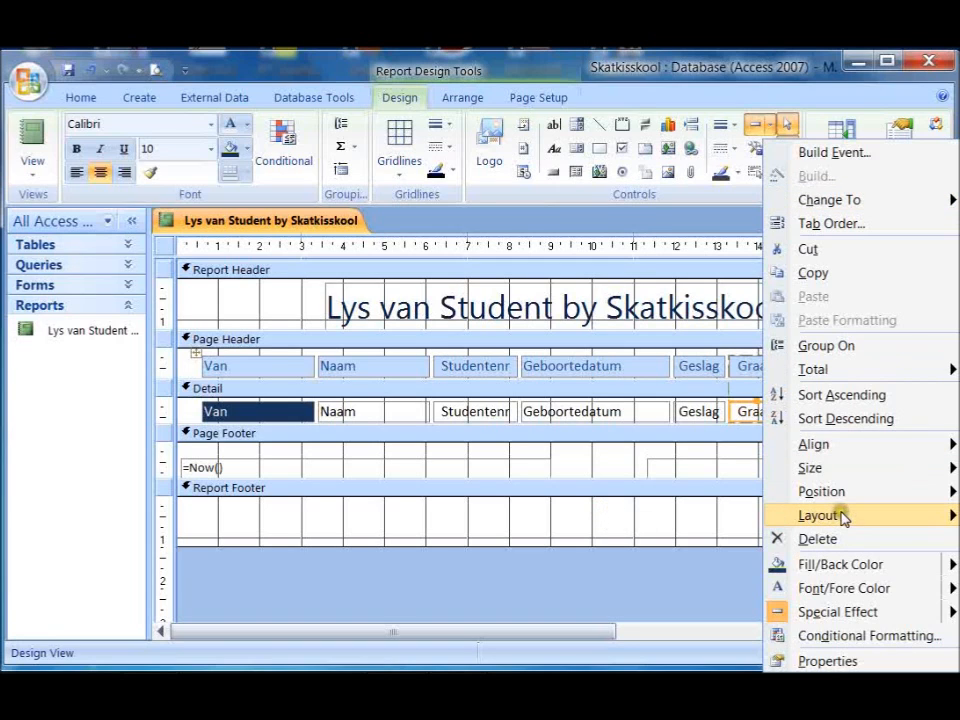
pyautogui.click(652, 411)
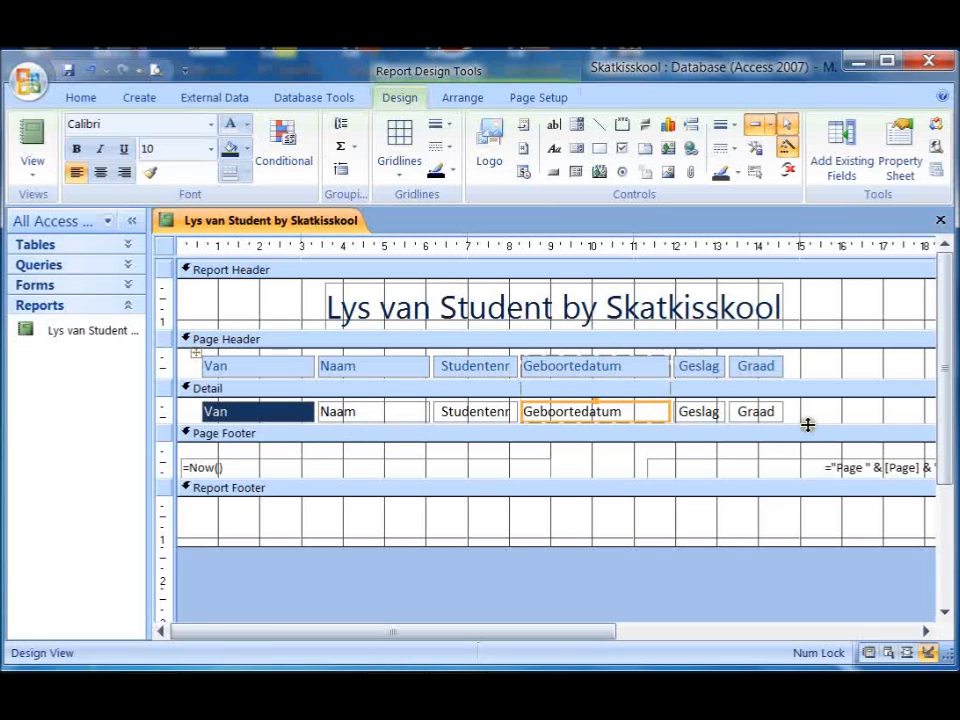
pyautogui.click(706, 414)
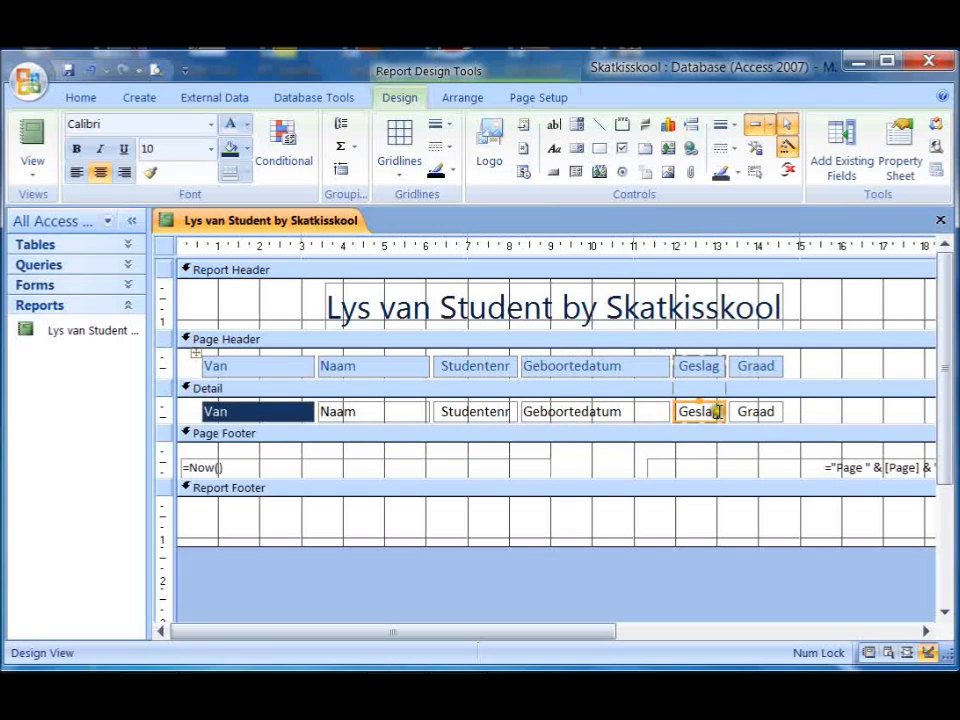
pyautogui.rightClick(706, 410)
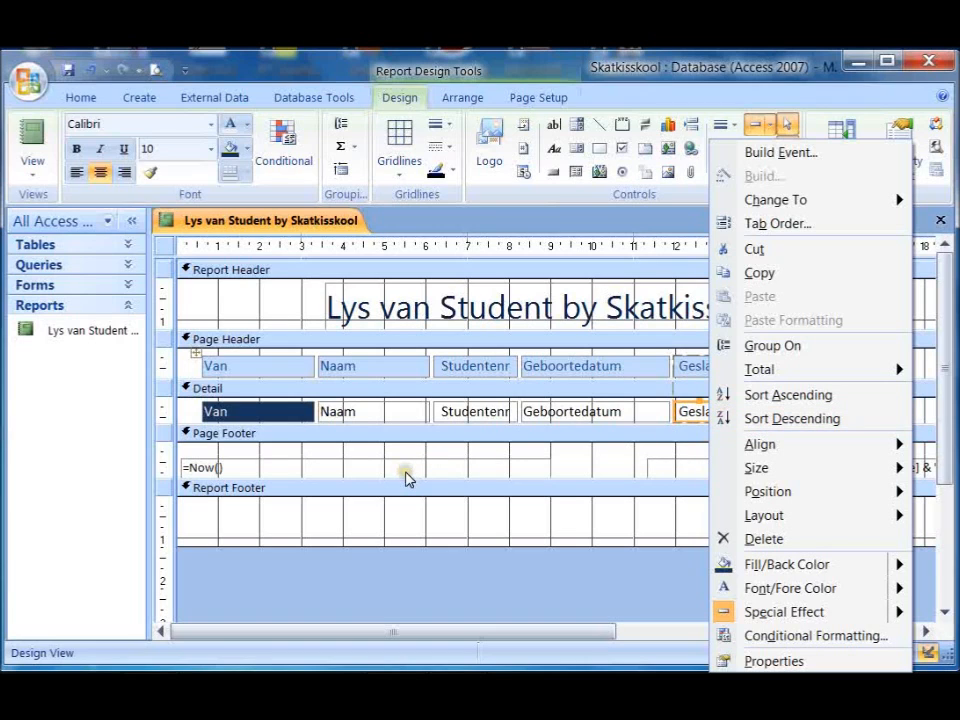
pyautogui.click(409, 527)
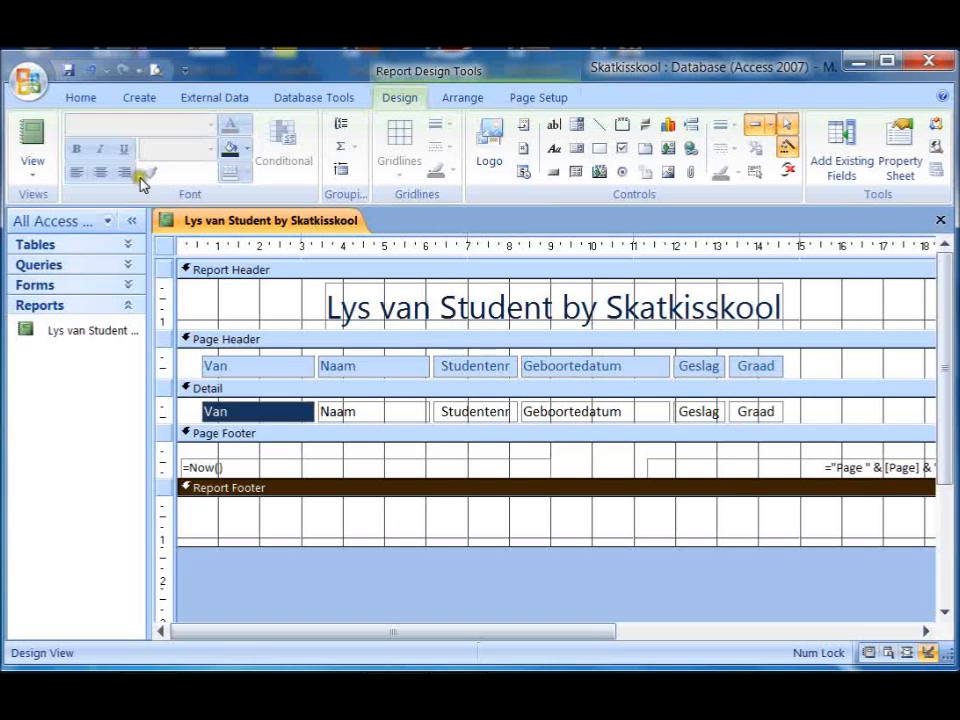
pyautogui.click(30, 182)
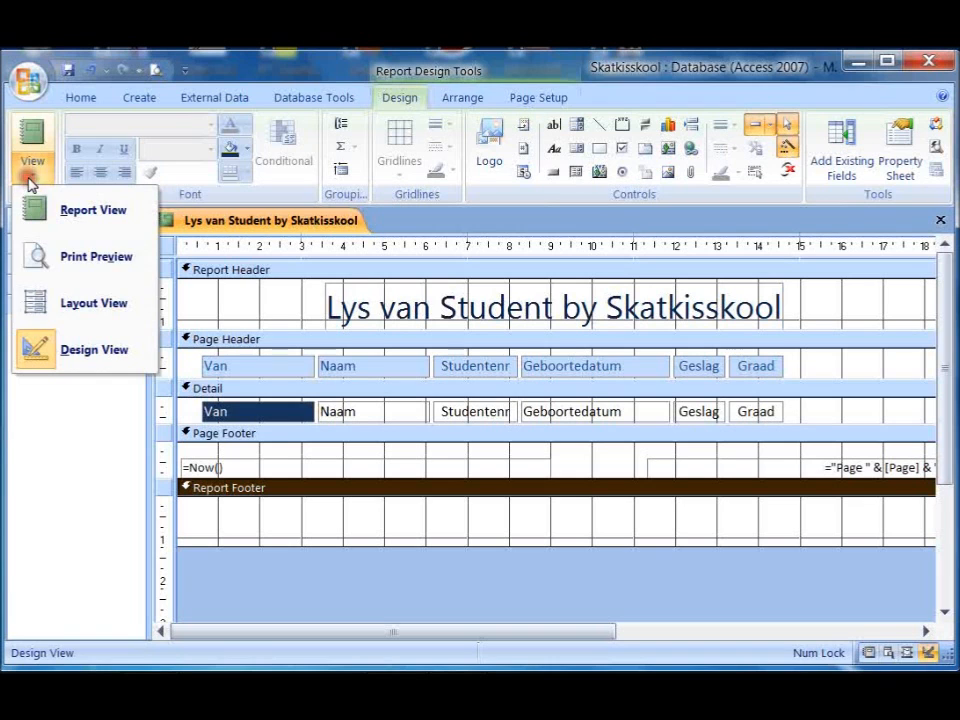
pyautogui.click(79, 261)
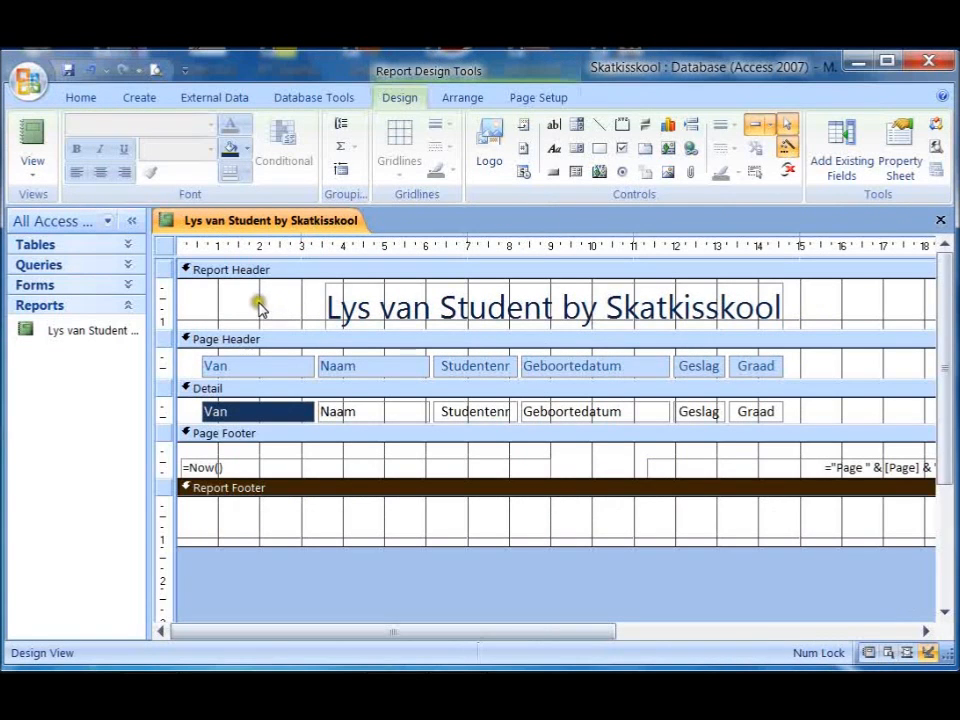
# - Insert the school crest picture from the Skatkisskool folder under Documents > RTT as the logo in the Report Header
pyautogui.click(261, 304)
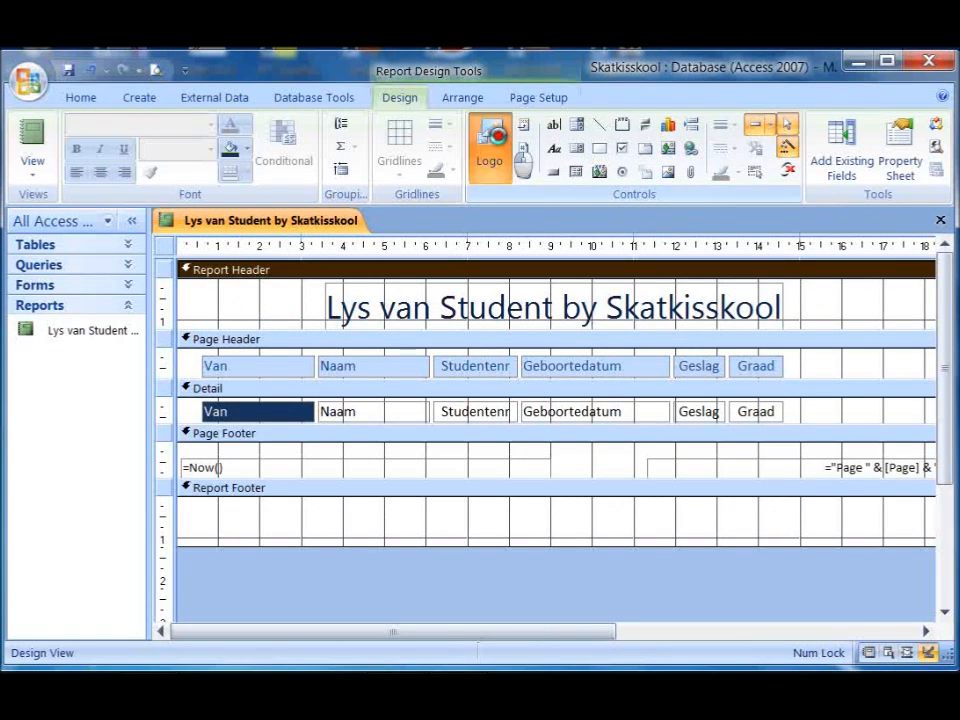
pyautogui.click(497, 143)
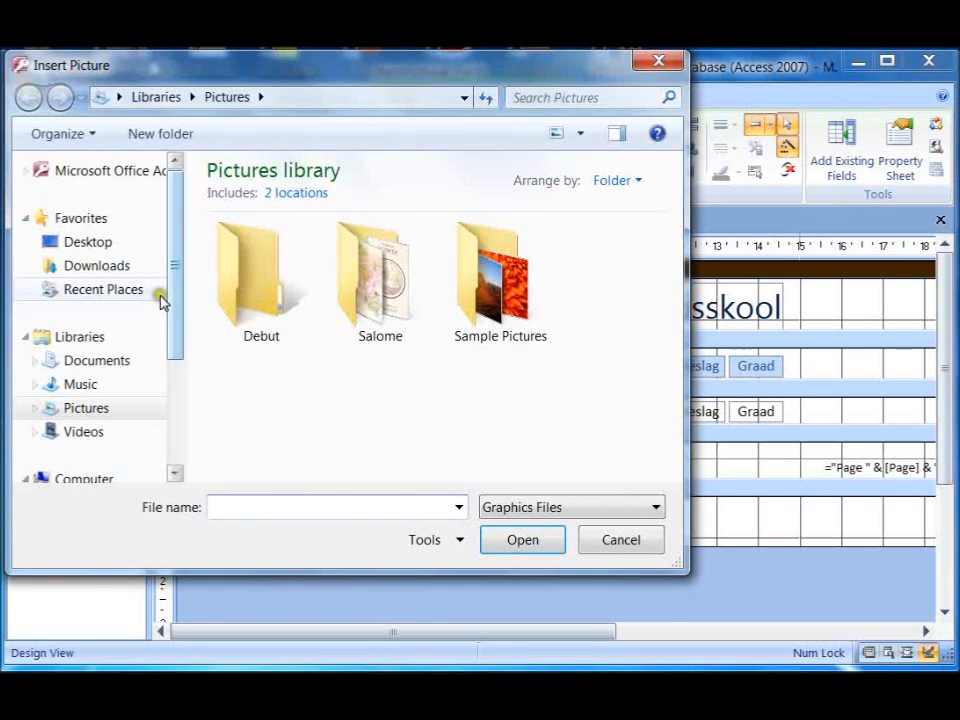
pyautogui.click(82, 362)
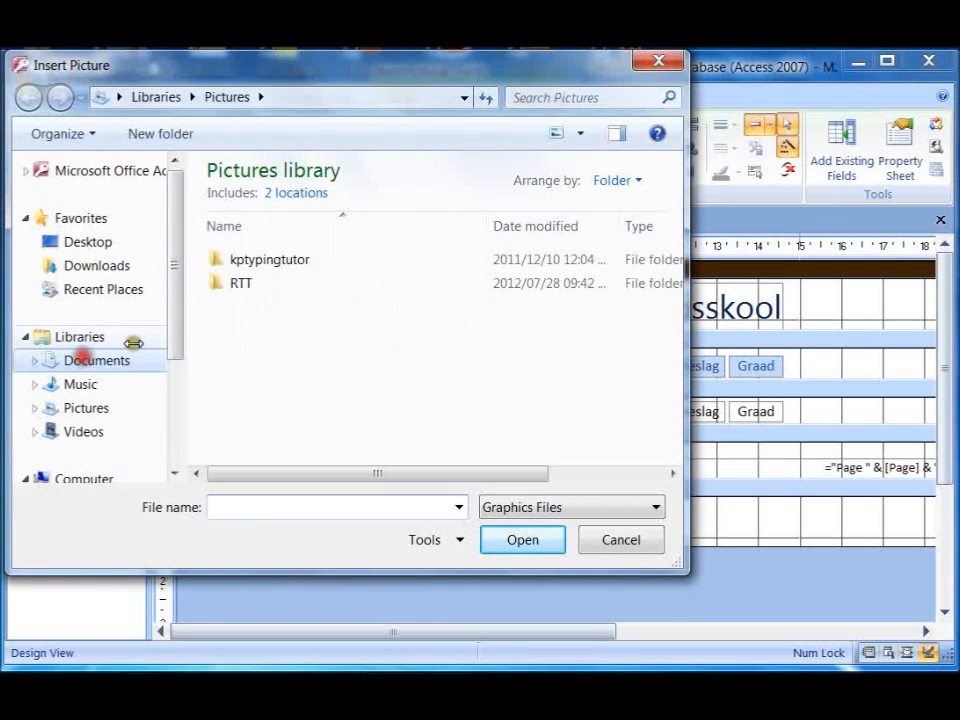
pyautogui.doubleClick(258, 292)
pyautogui.doubleClick(253, 312)
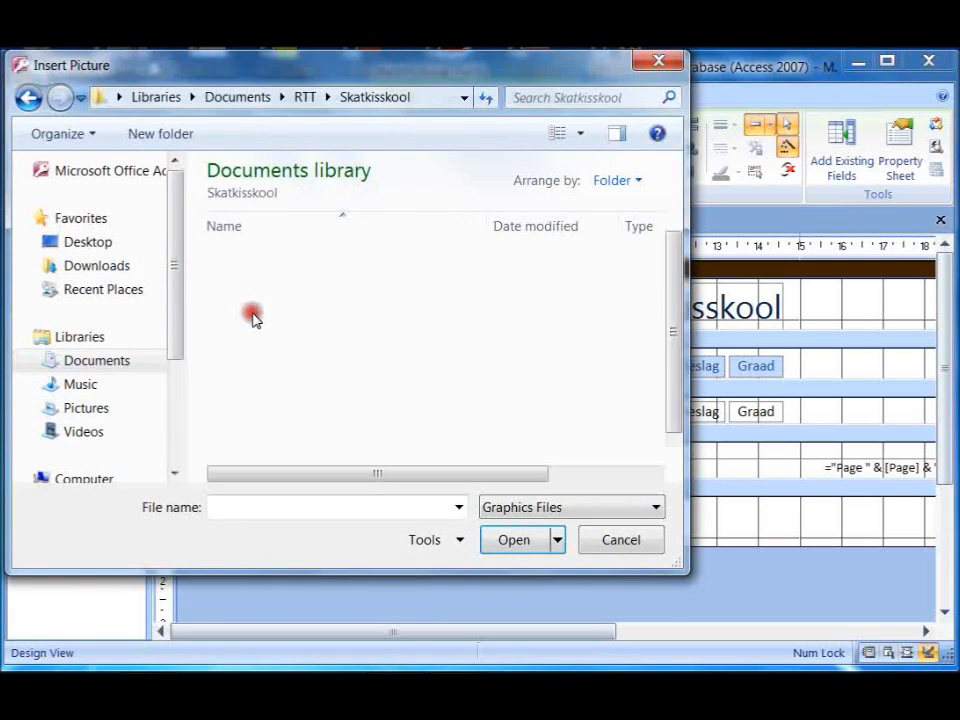
pyautogui.doubleClick(264, 451)
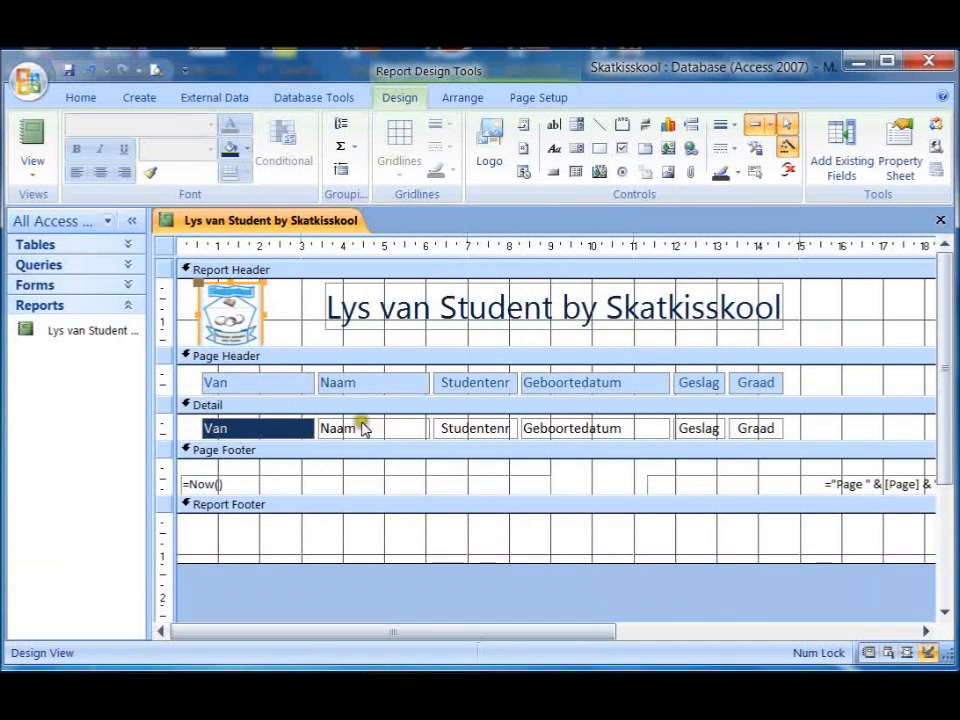
# - Check the logo and the full student list from heading to page footer in Print Preview
pyautogui.click(28, 170)
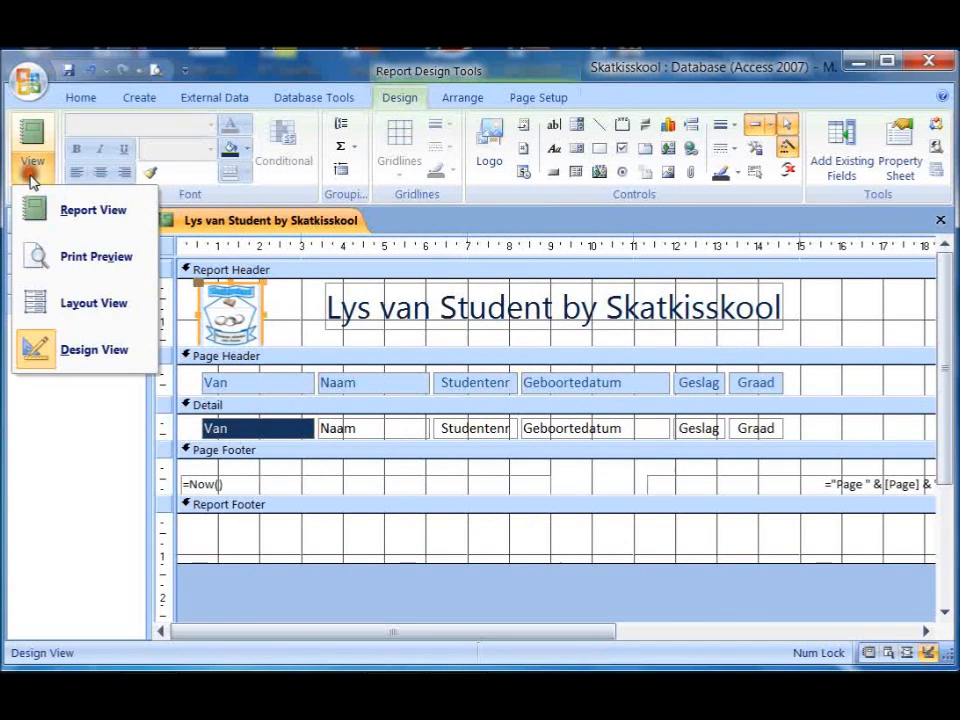
pyautogui.click(56, 257)
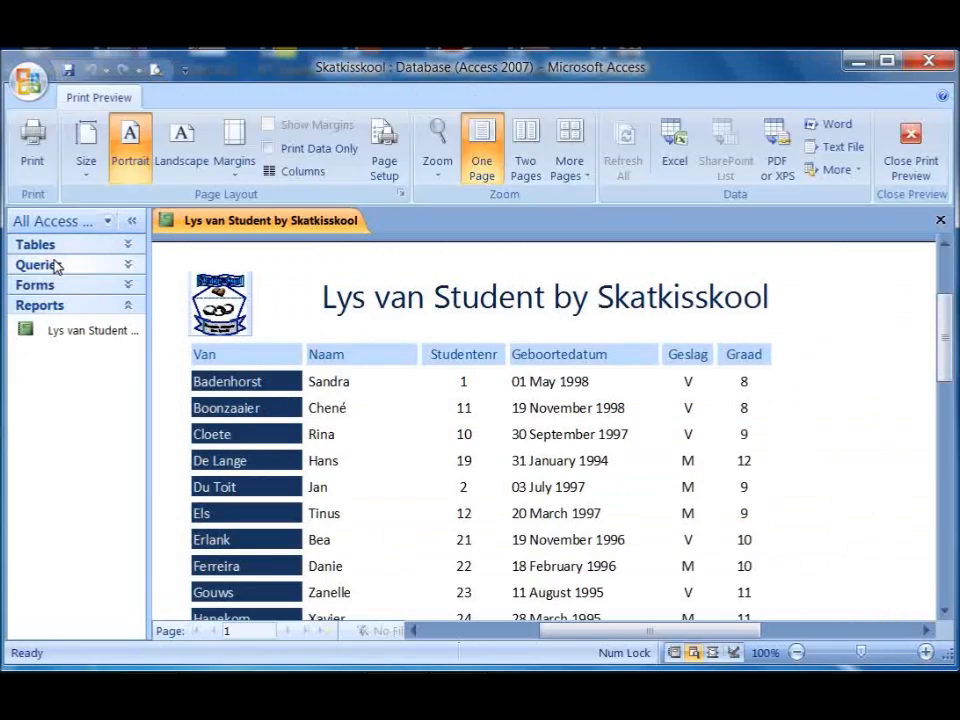
pyautogui.click(762, 433)
pyautogui.scroll(-8, 766, 434)
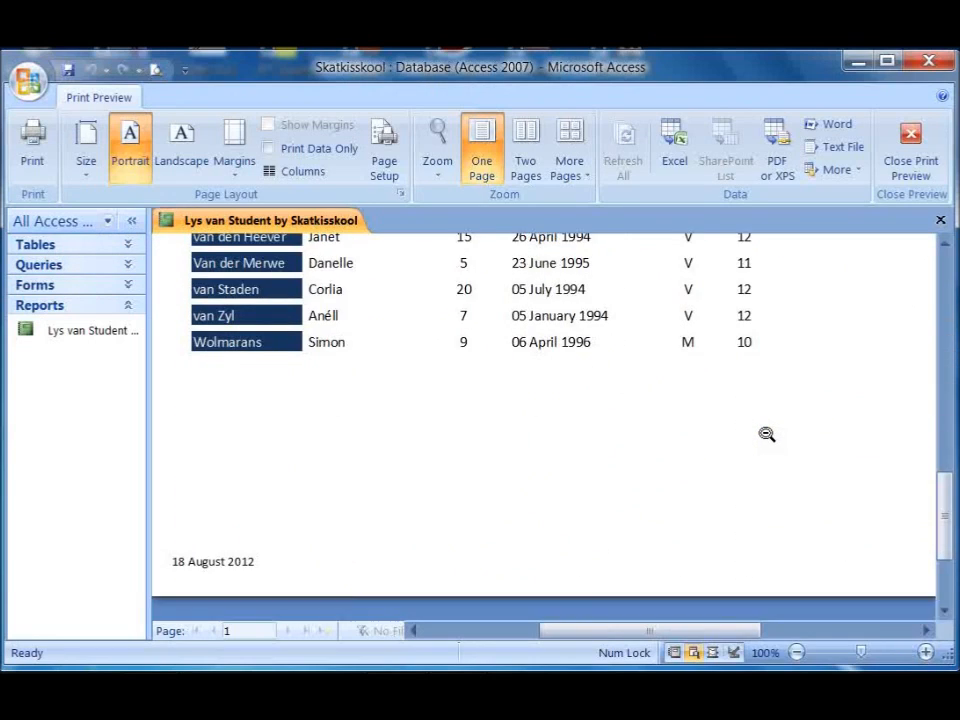
pyautogui.scroll(4, 766, 434)
pyautogui.scroll(6, 766, 434)
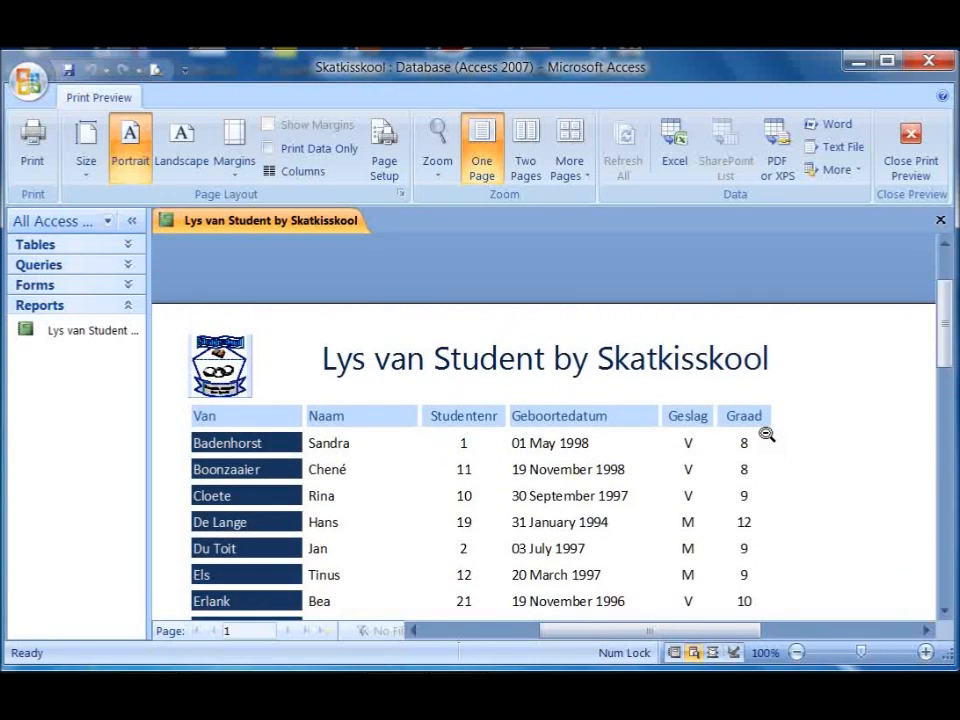